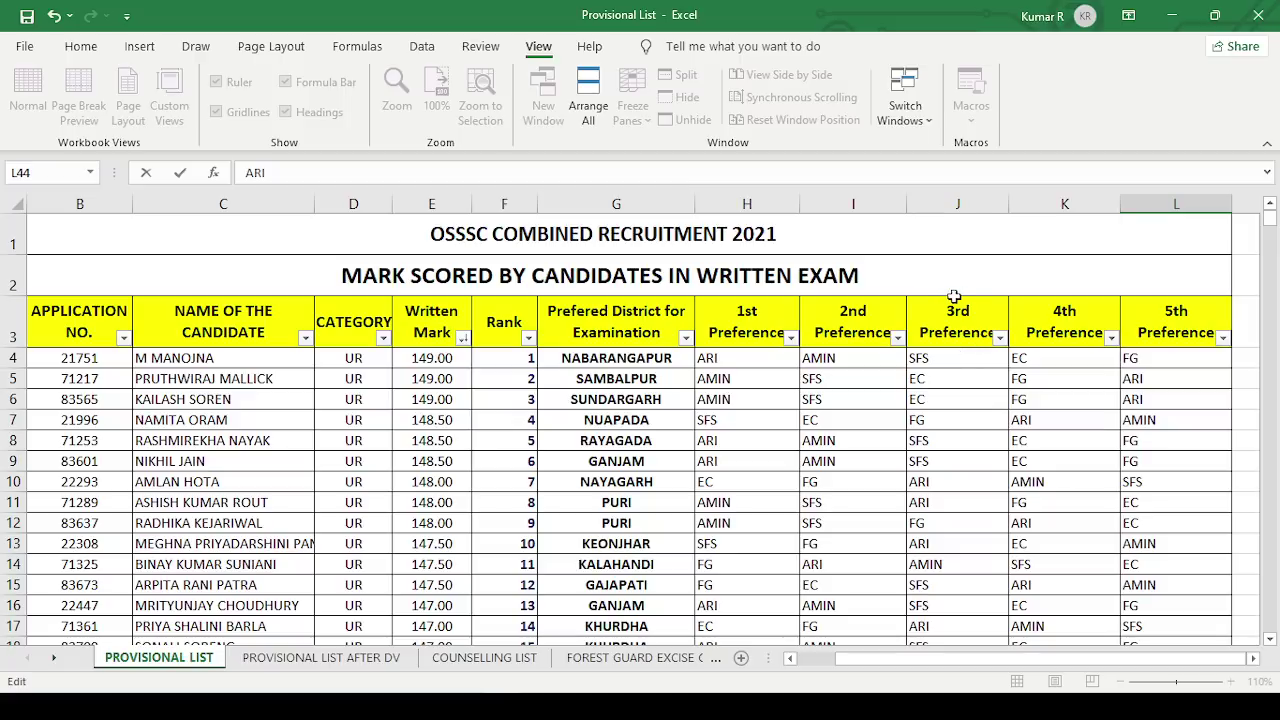
Leave the cell being edited on the PROVISIONAL LIST sheet and collapse the ribbon to show more rows.
left_click(860, 247)
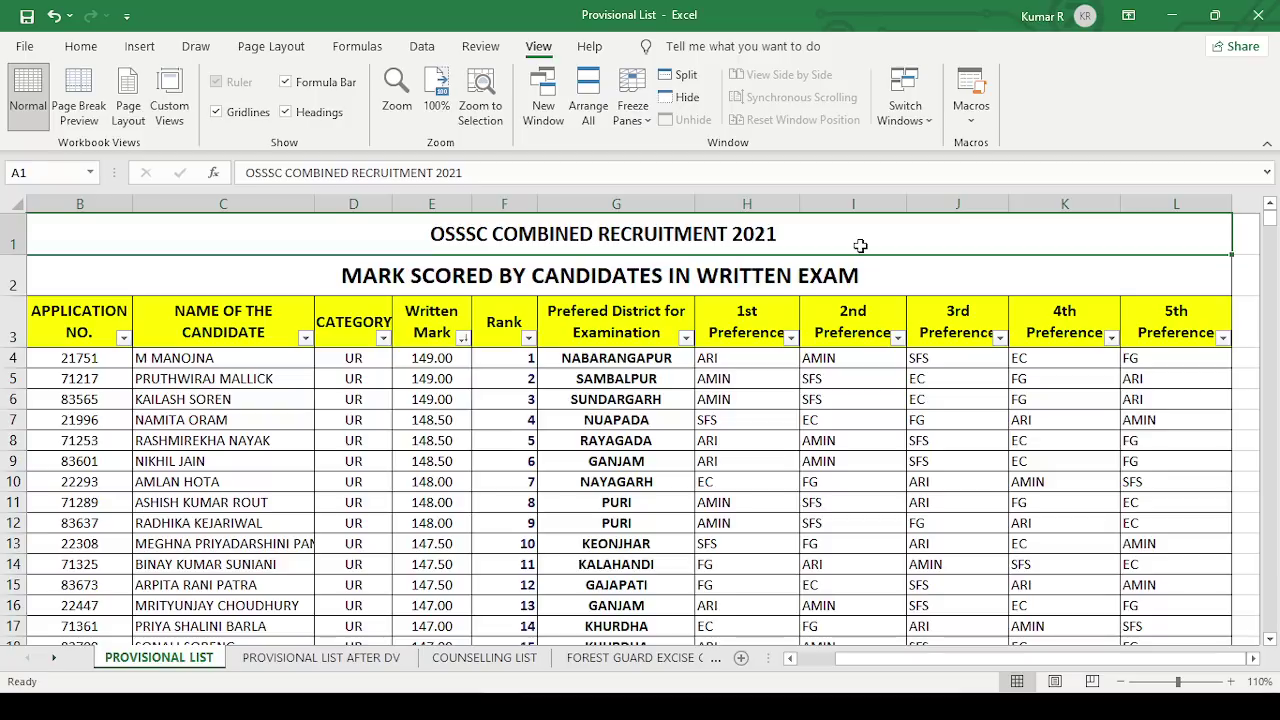
left_click(1247, 289)
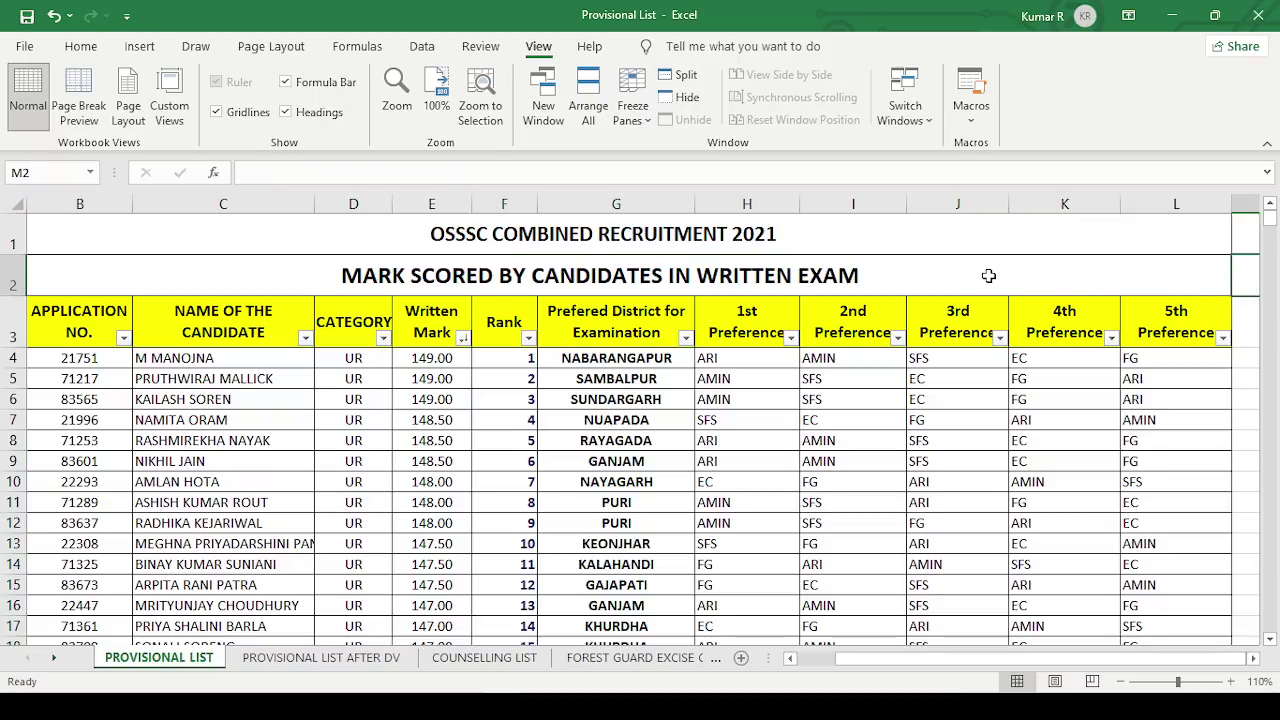
key("ctrl+F1")
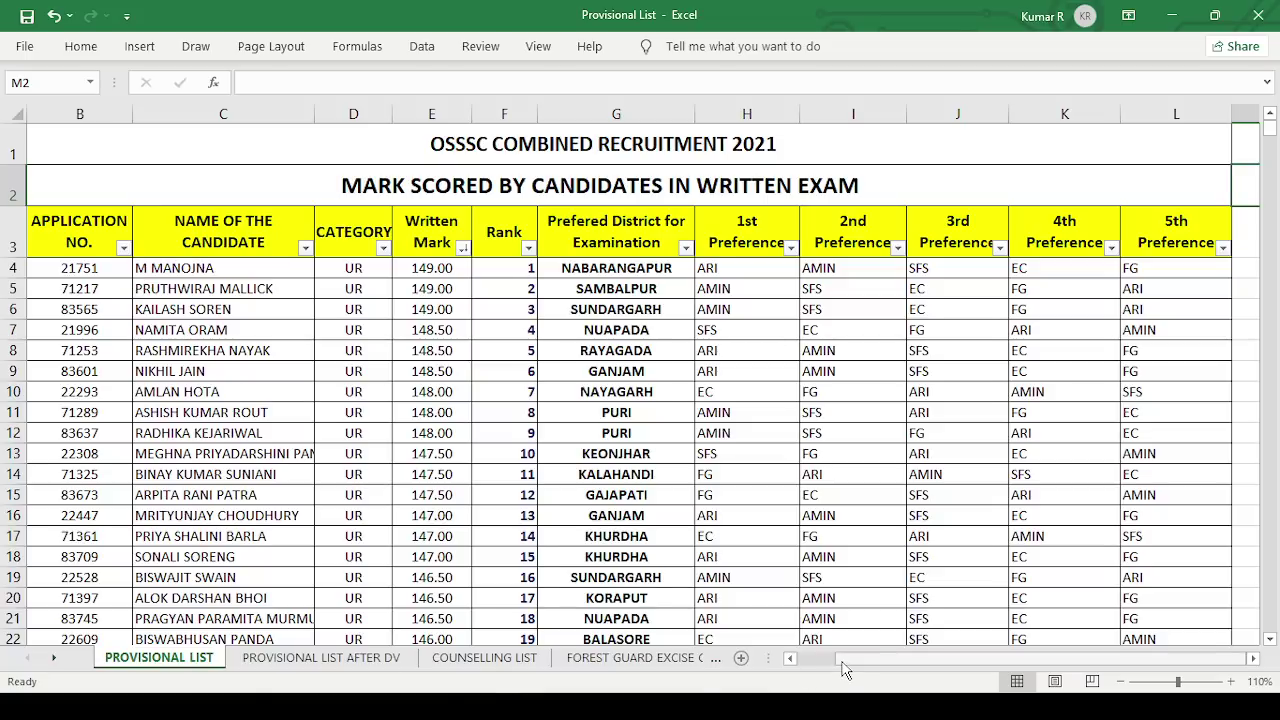
Examine the written-exam marks, ranks and post preferences on the PROVISIONAL LIST sheet from the first candidate to the last.
left_click_drag(843, 670, 828, 669)
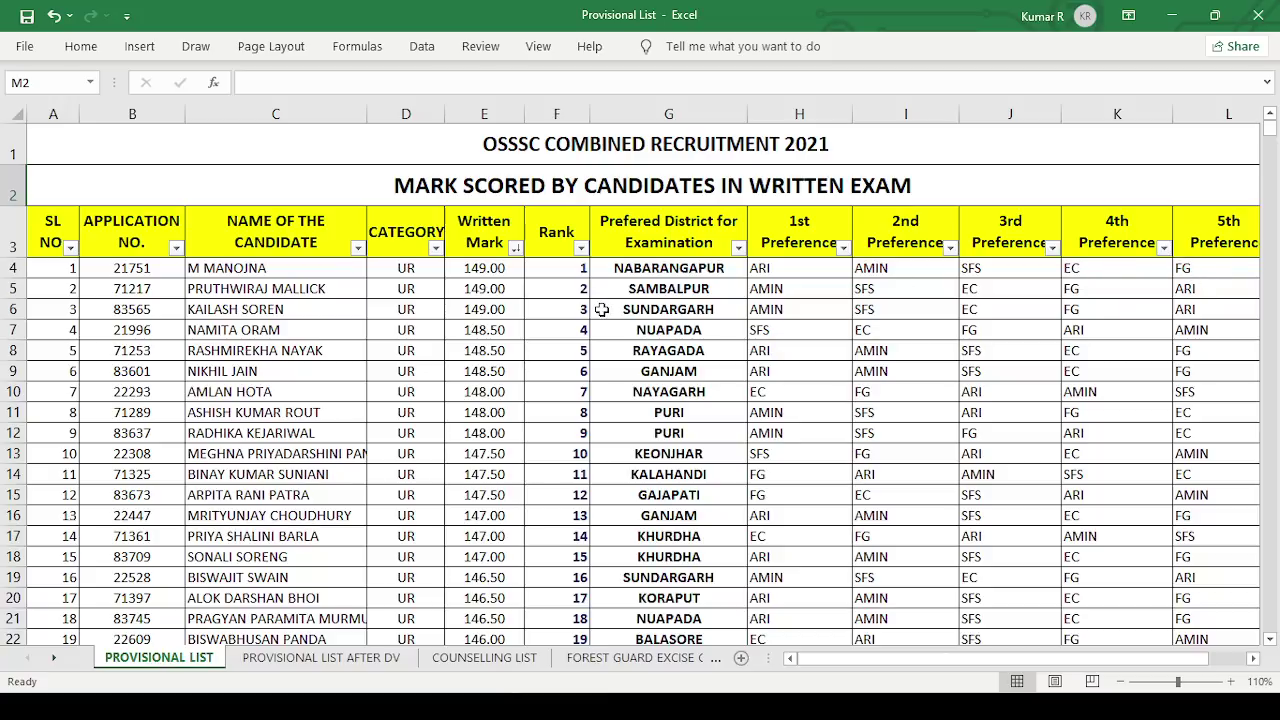
scroll(650, 374, "down", 2)
scroll(650, 374, "up", 2)
scroll(492, 395, "down", 20)
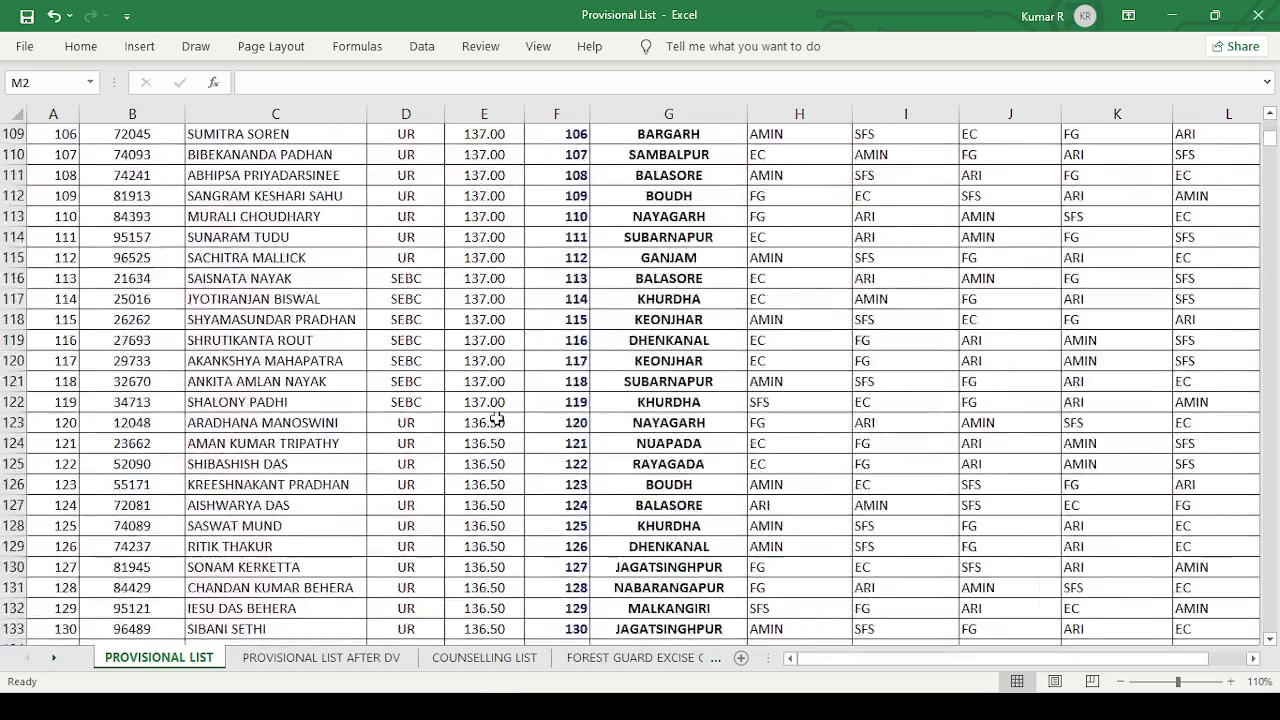
scroll(497, 418, "down", 20)
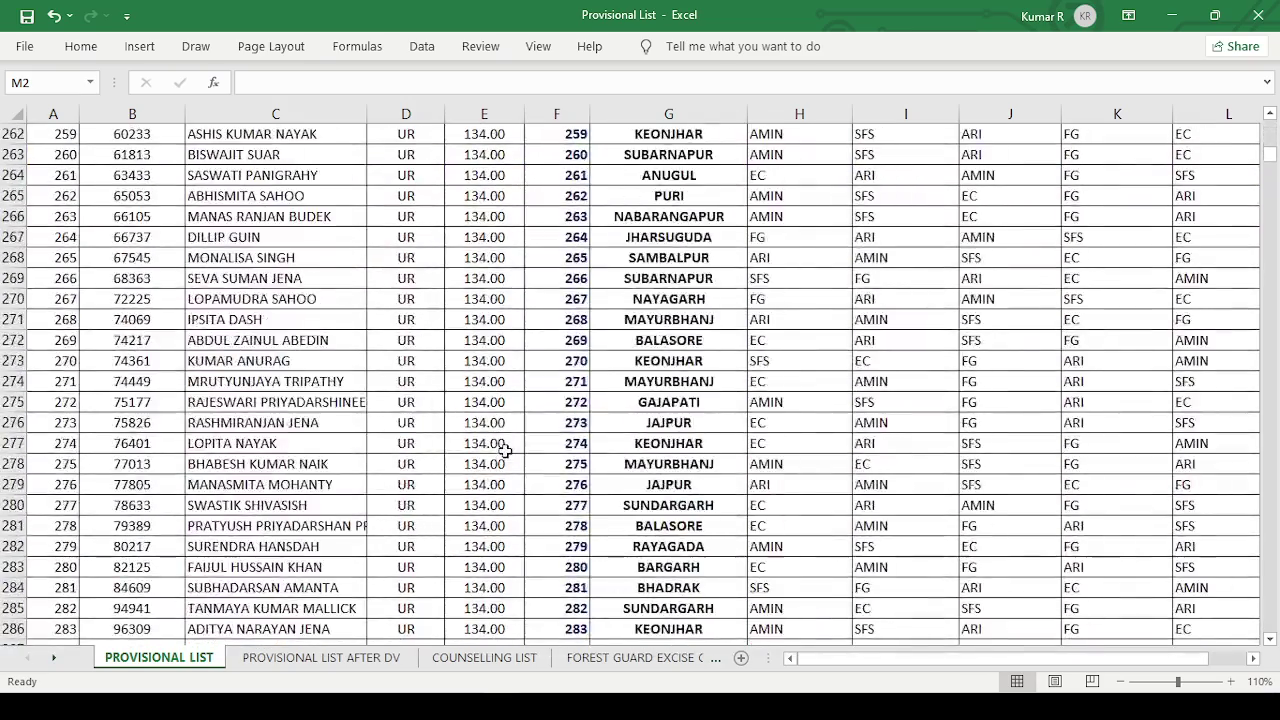
scroll(505, 450, "down", 20)
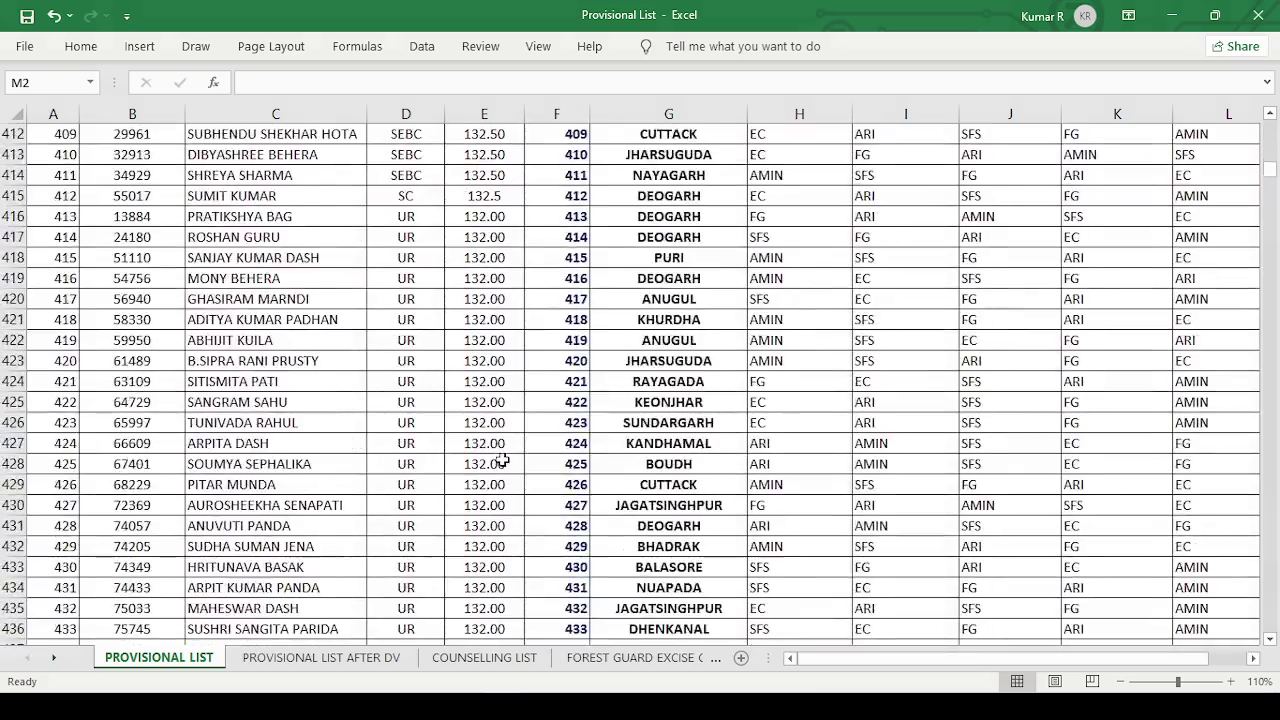
scroll(505, 460, "down", 20)
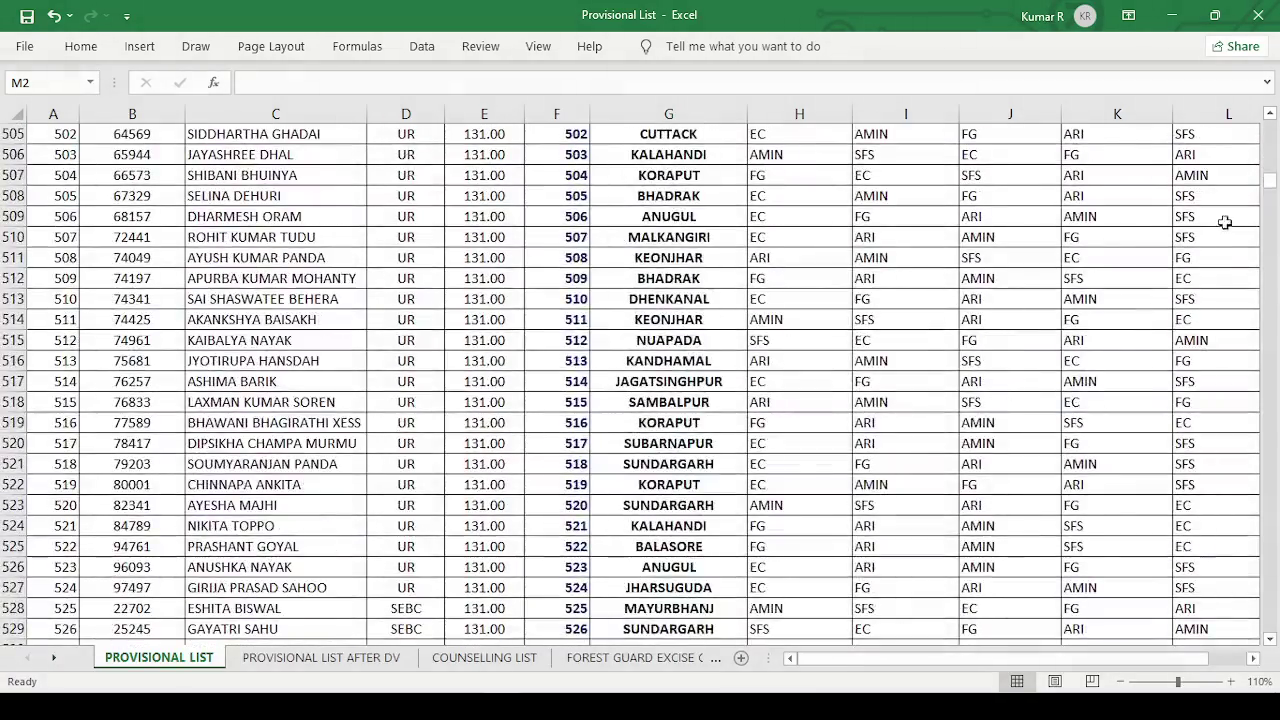
left_click_drag(1268, 186, 1270, 599)
scroll(557, 363, "down", 20)
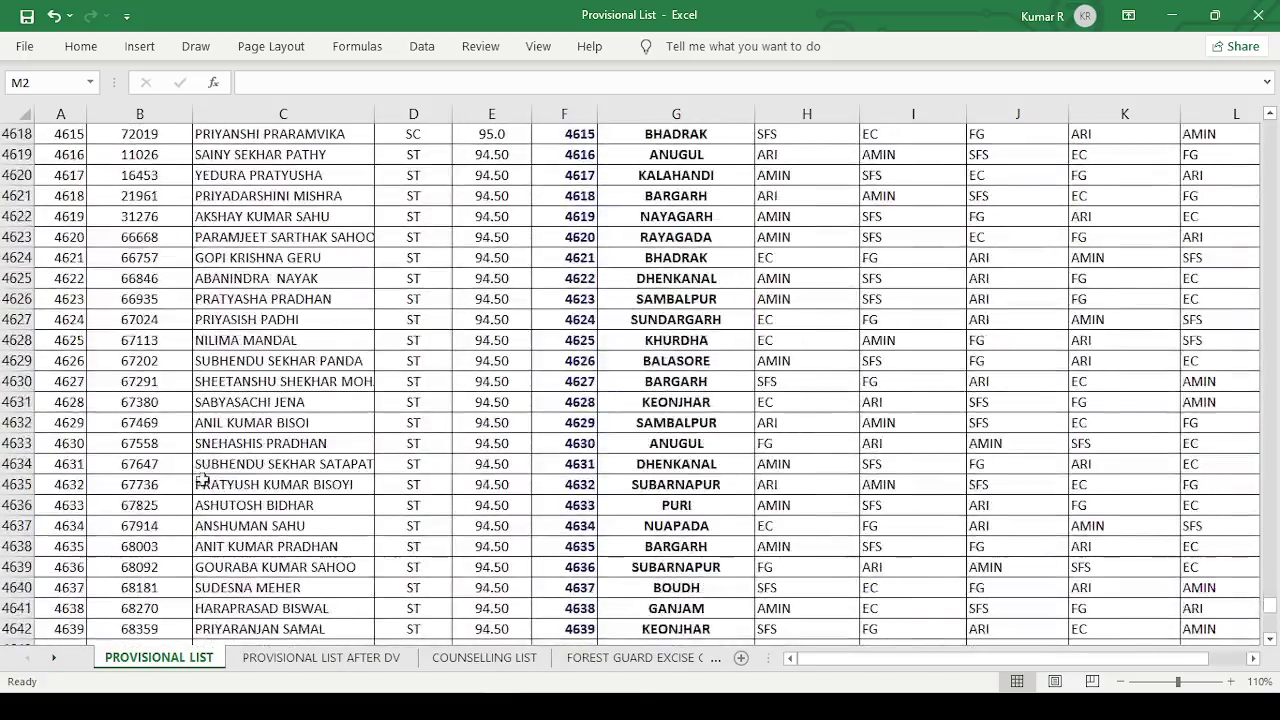
scroll(134, 505, "down", 20)
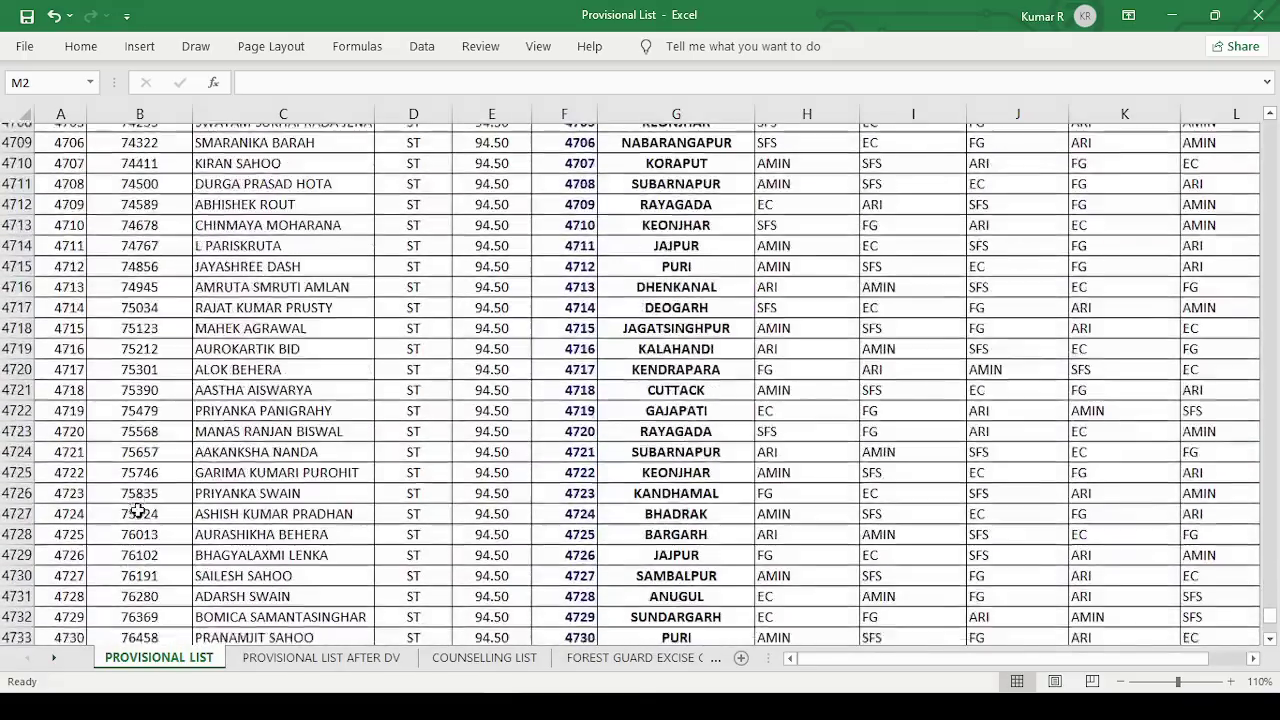
scroll(145, 505, "down", 13)
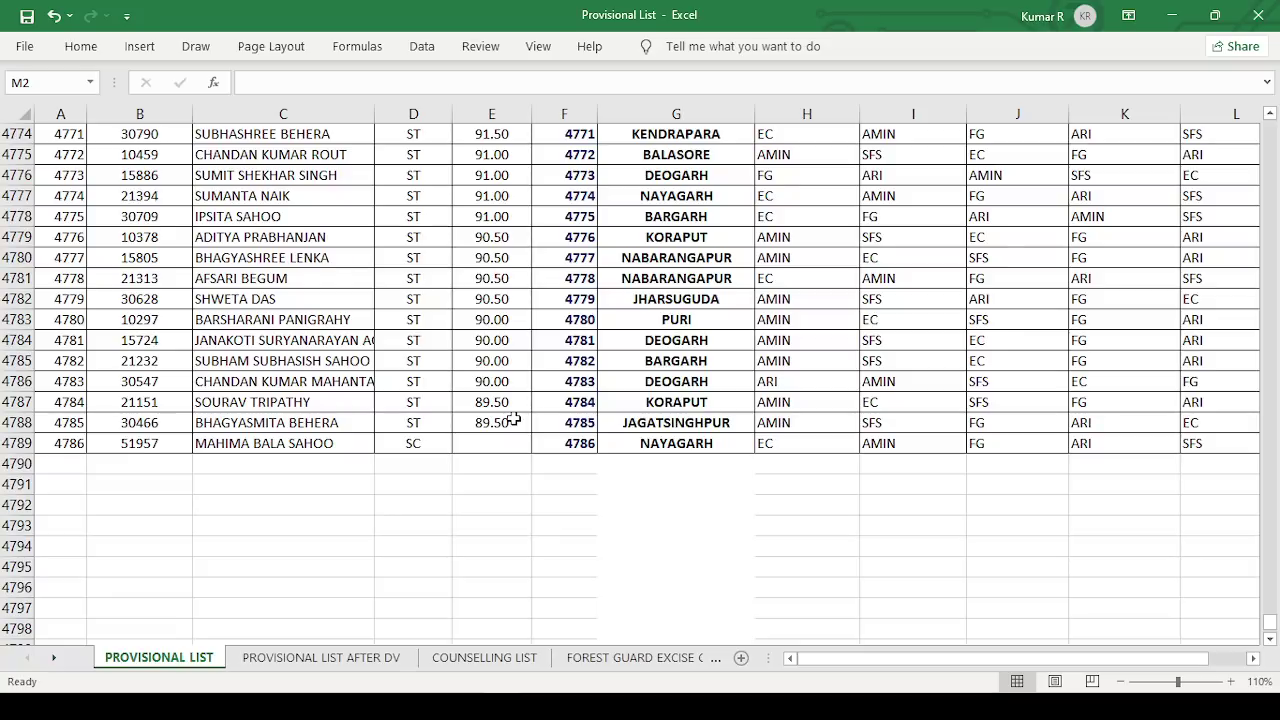
scroll(911, 329, "up", 6)
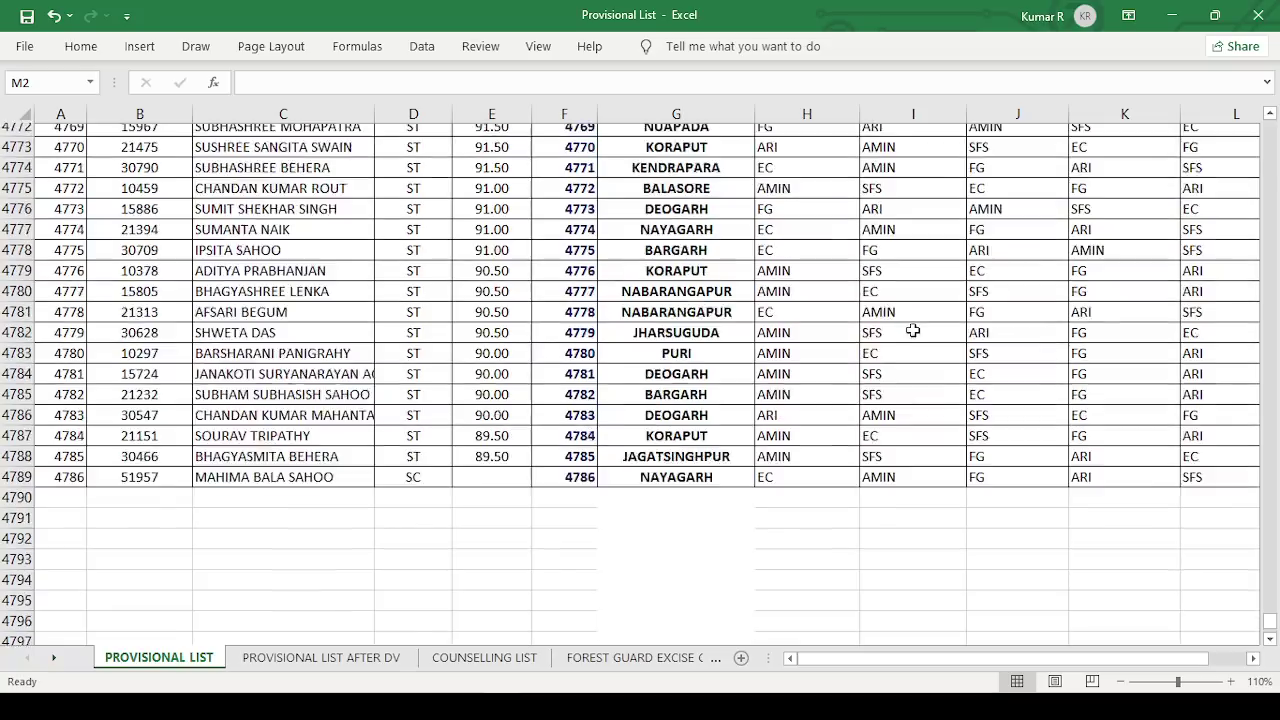
left_click_drag(1274, 622, 1272, 124)
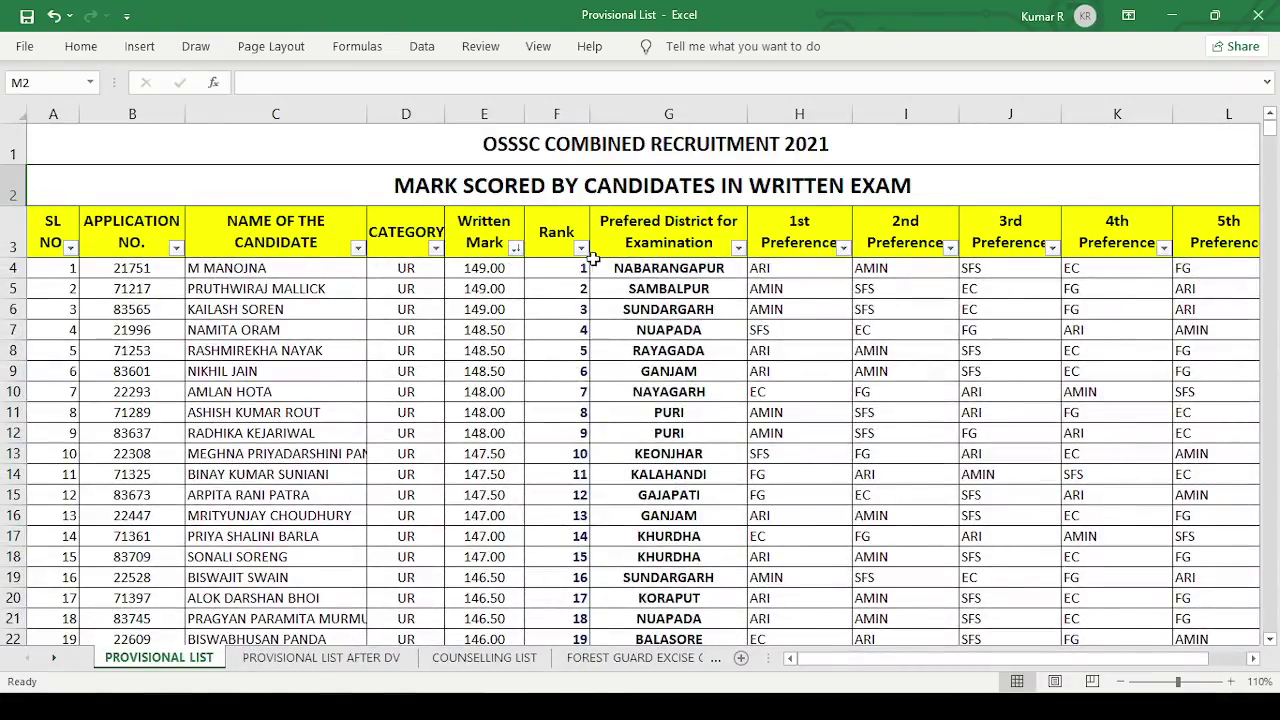
Sort the PROVISIONAL LIST sheet by Prefered District for Examination from A to Z and check the sorted rows.
left_click(737, 248)
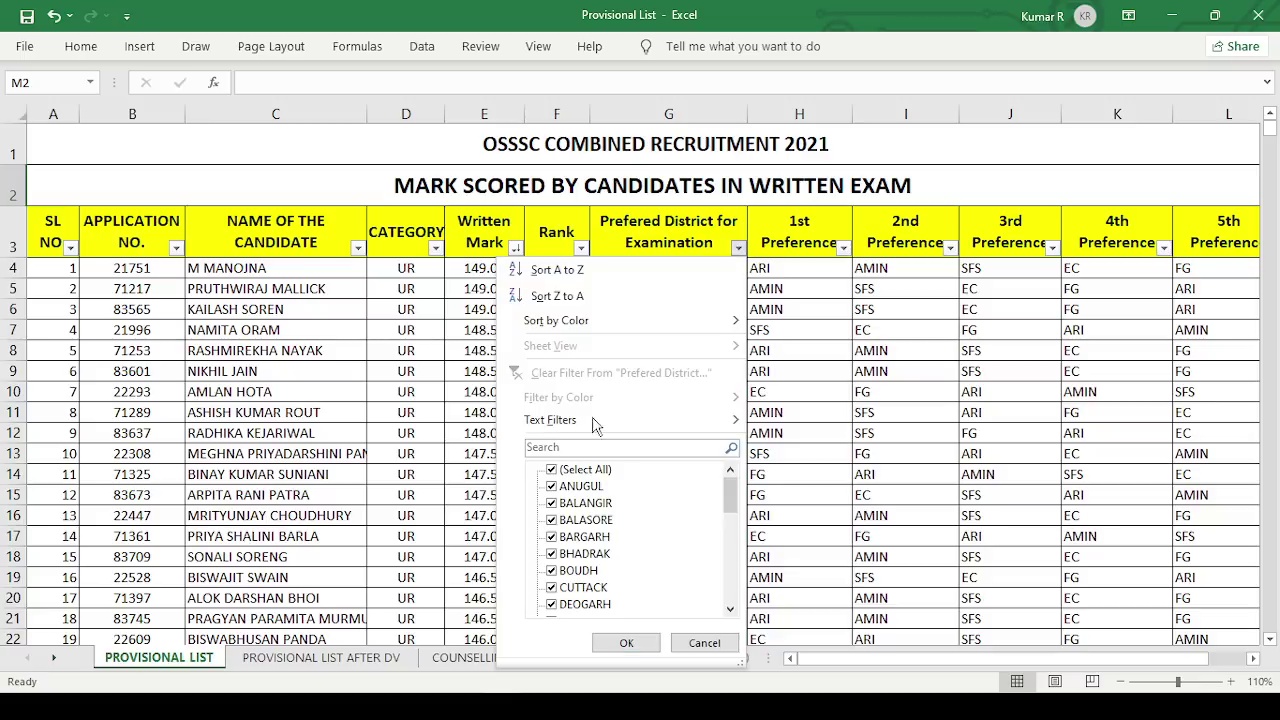
left_click(570, 268)
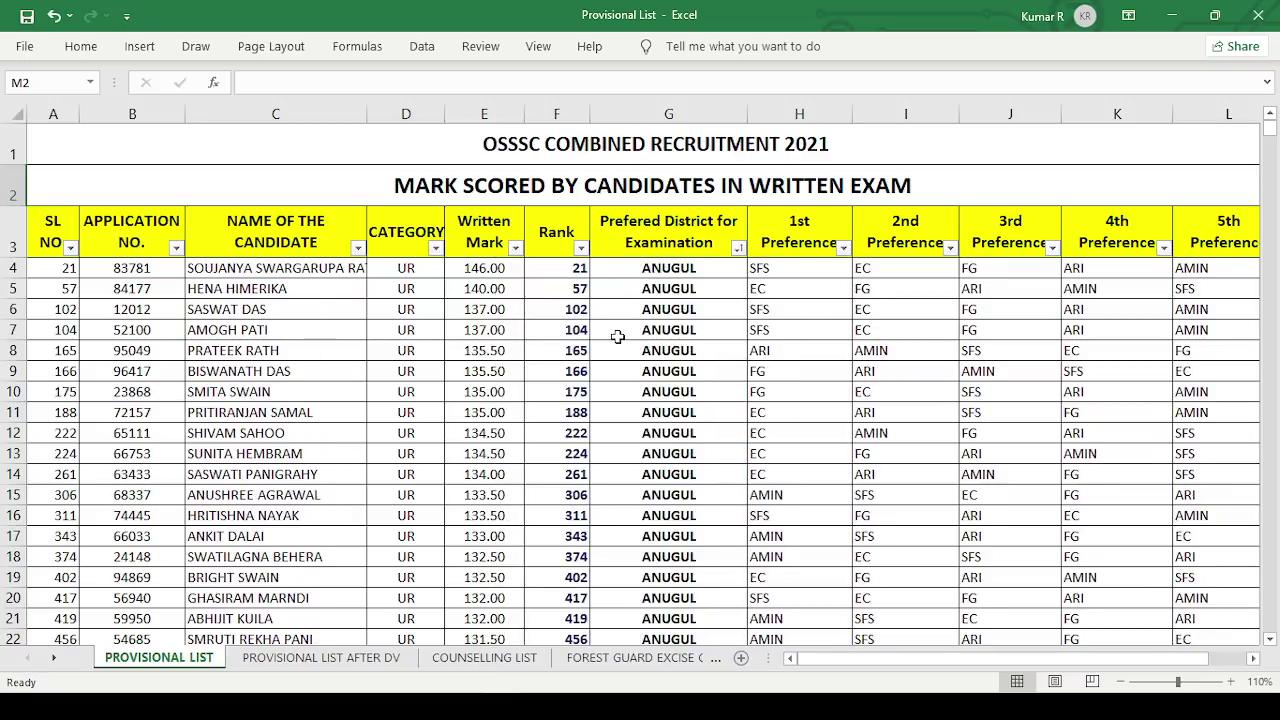
scroll(617, 336, "down", 3)
scroll(614, 340, "up", 3)
Open the PROVISIONAL LIST AFTER DV sheet and inspect the first and second preference entries in row 10.
left_click(376, 662)
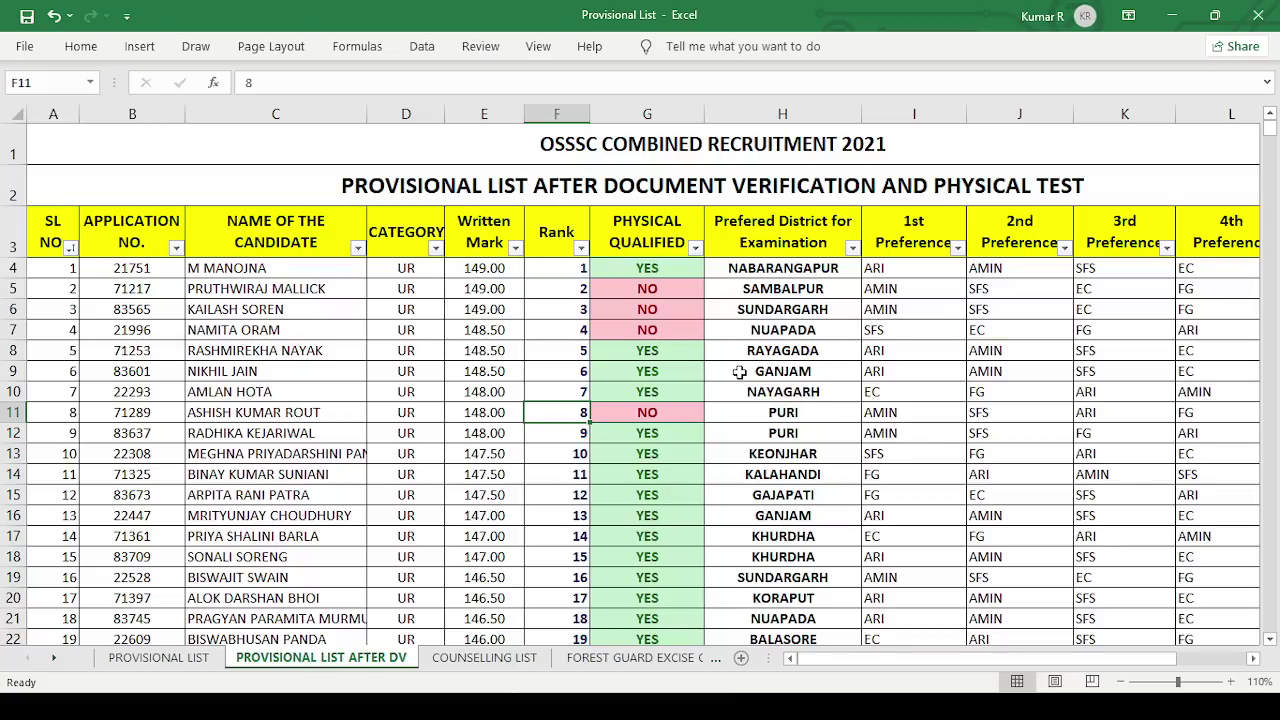
double_click(902, 396)
left_click(1000, 396)
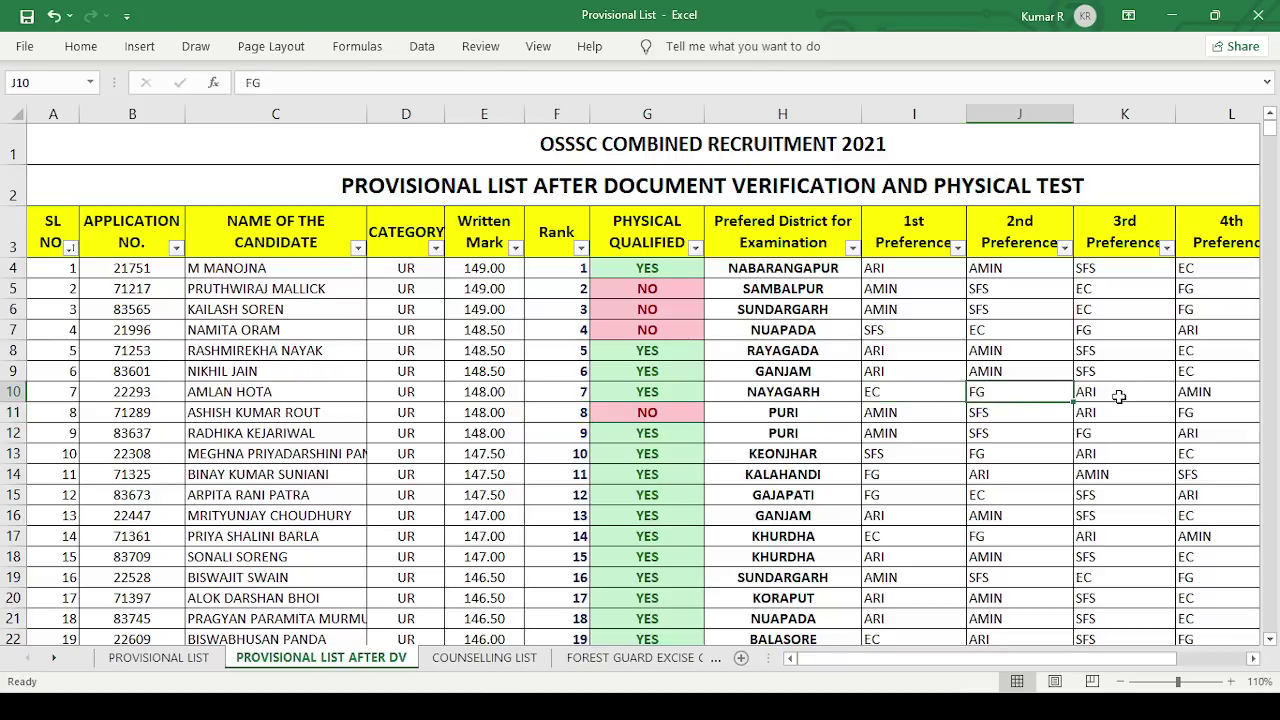
double_click(922, 393)
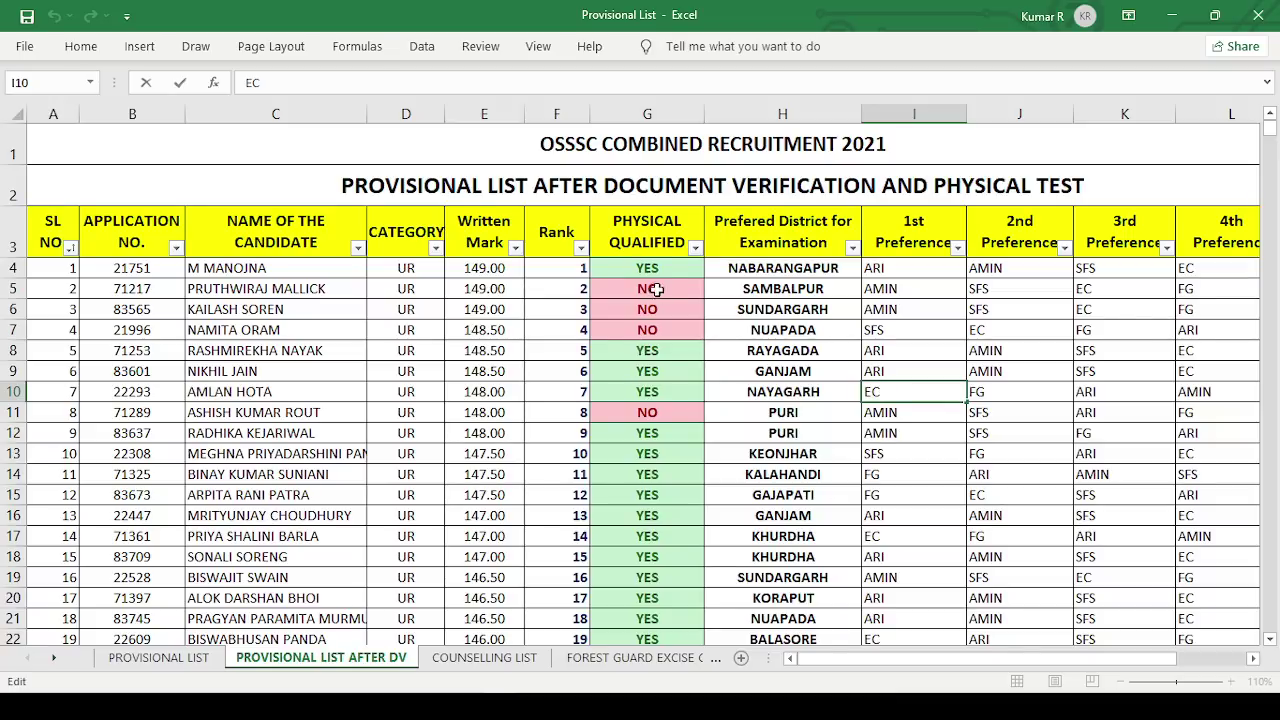
Review the PHYSICAL QUALIFIED column for the top-ranked candidates on the PROVISIONAL LIST AFTER DV sheet.
scroll(612, 327, "down", 9)
scroll(626, 366, "up", 10)
scroll(615, 345, "down", 3)
scroll(610, 350, "down", 5)
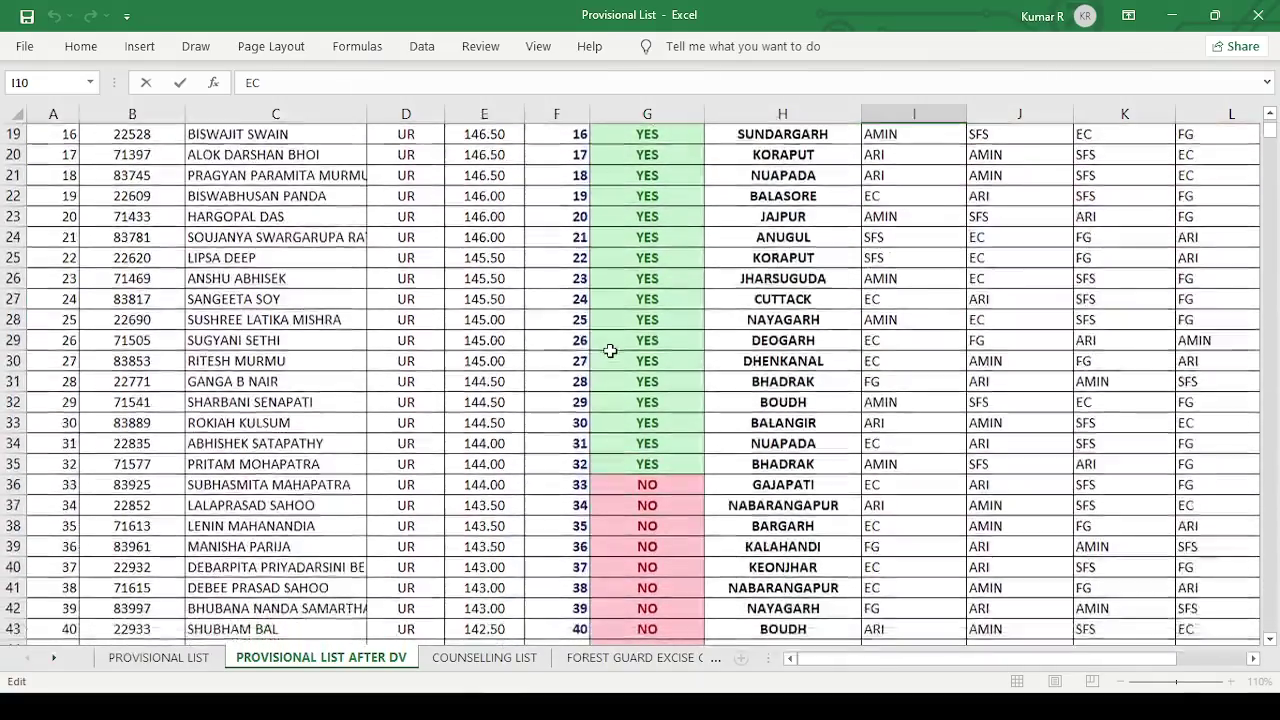
scroll(610, 357, "down", 6)
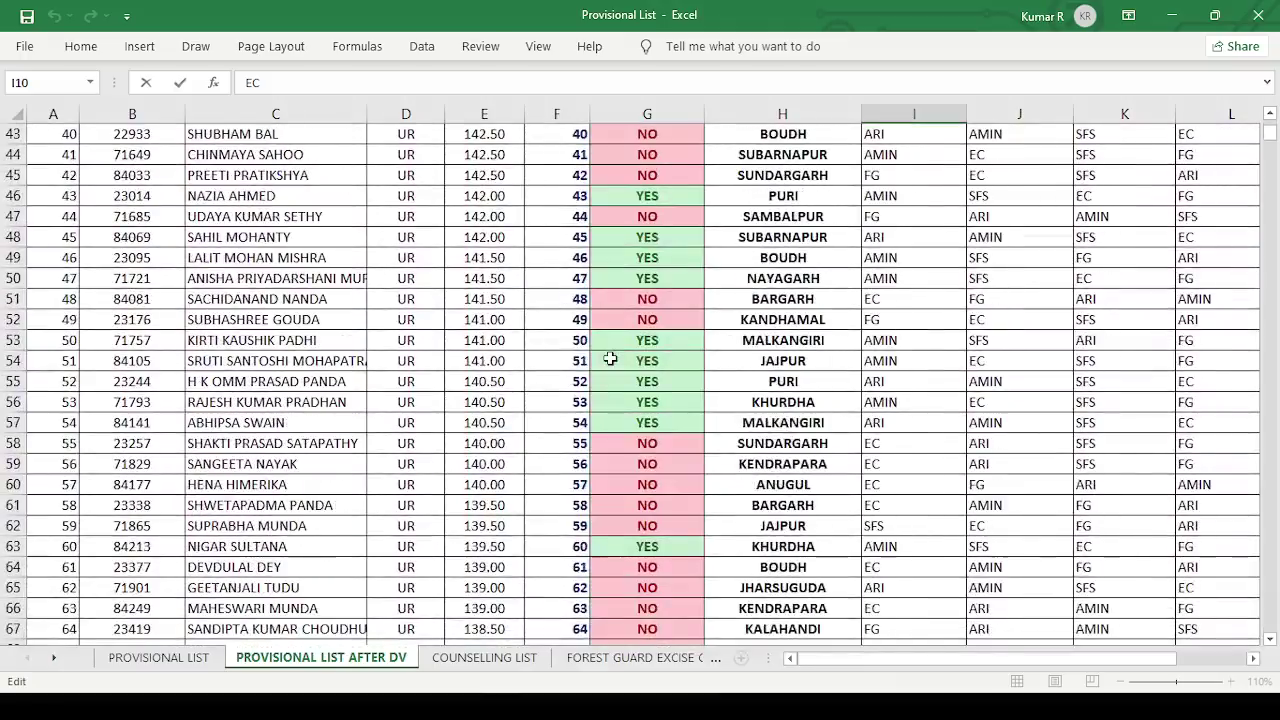
scroll(610, 357, "up", 6)
scroll(610, 355, "up", 8)
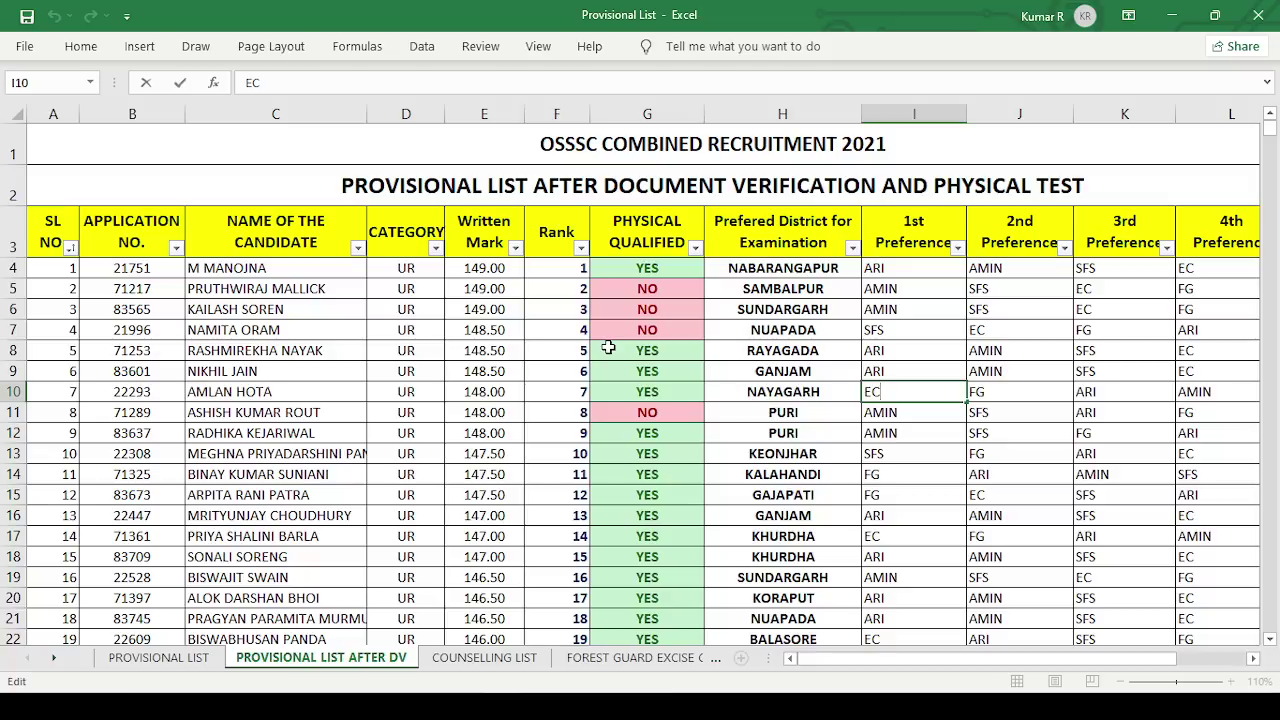
Leave the preference cell and compare the PROVISIONAL LIST sheet with the PROVISIONAL LIST AFTER DV sheet.
left_click(500, 352)
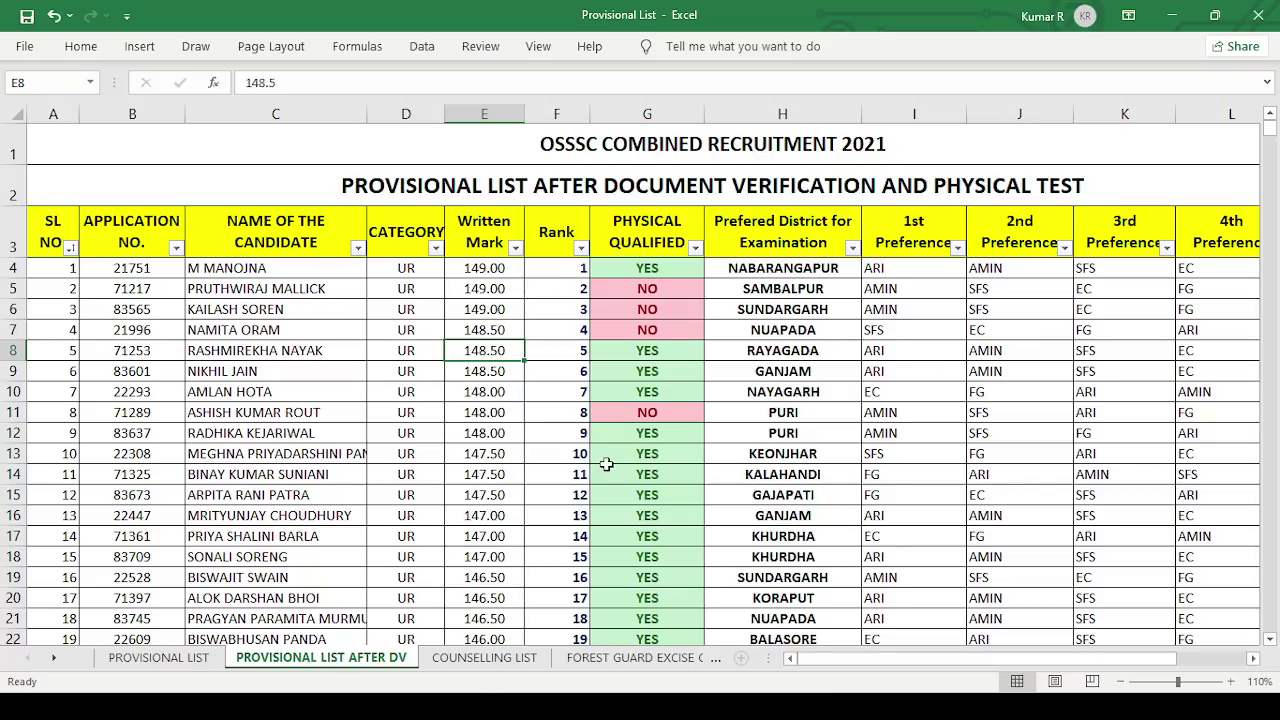
left_click(176, 655)
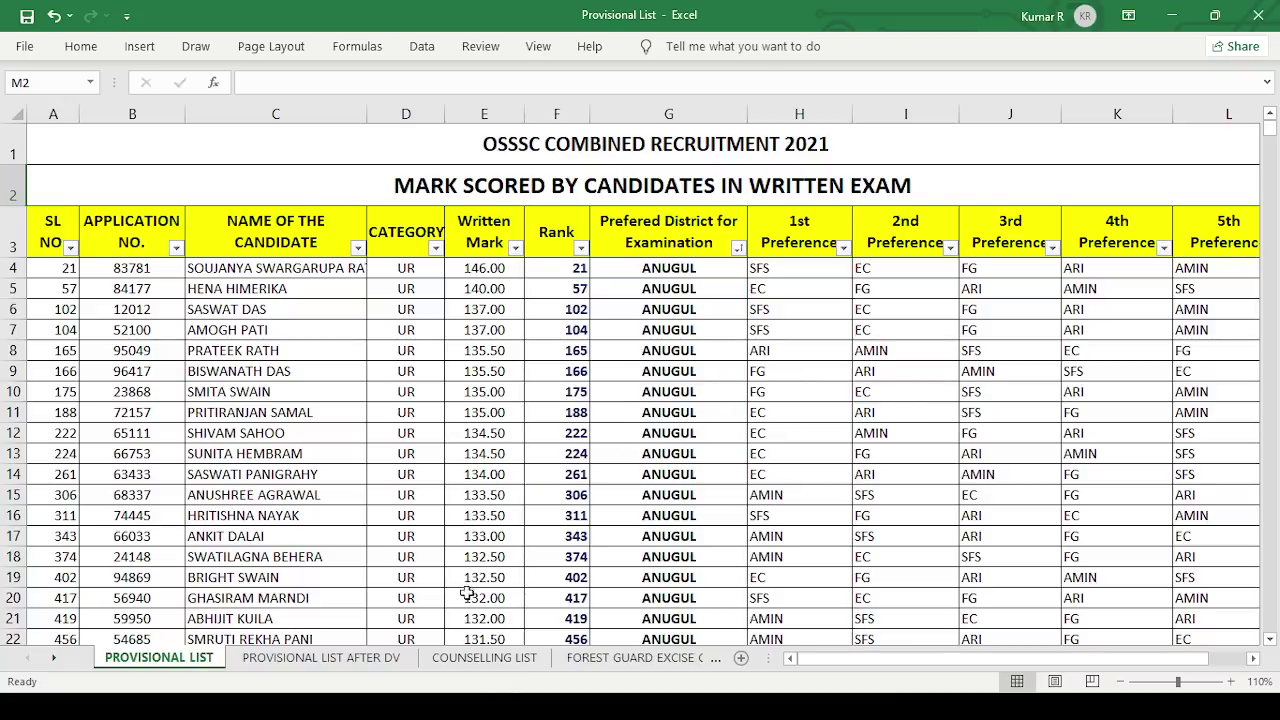
left_click(348, 660)
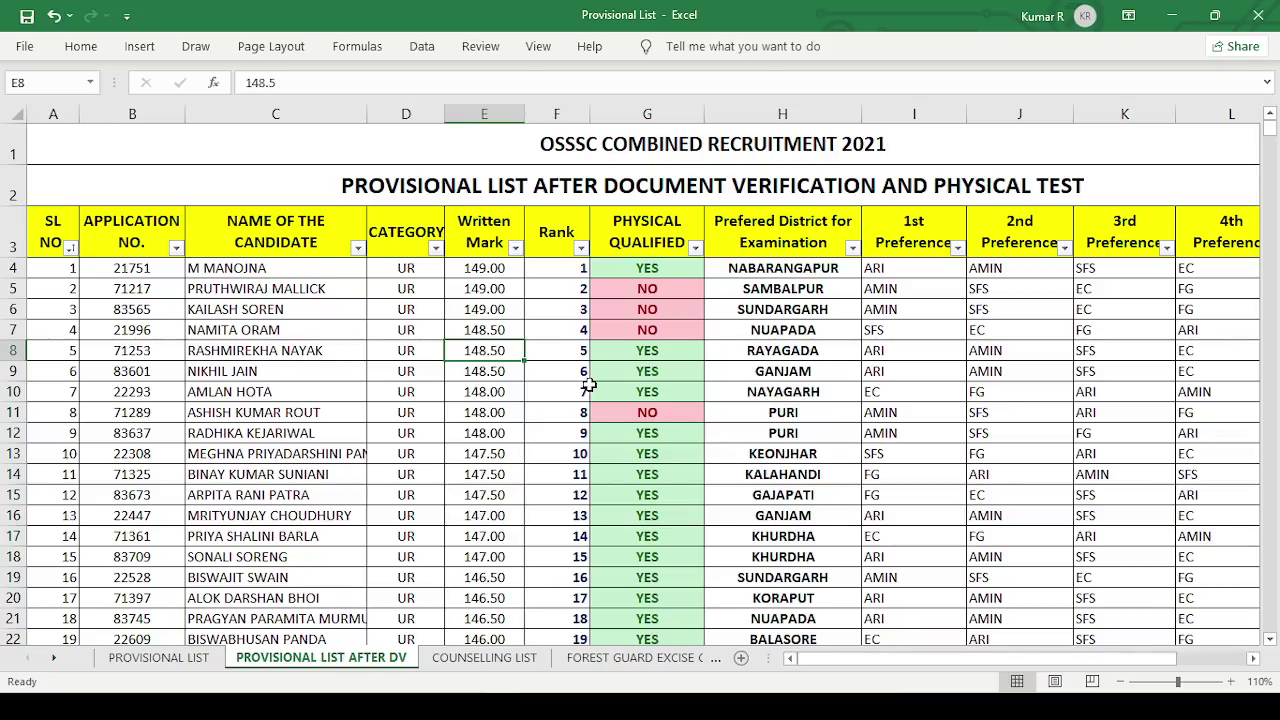
Open the COUNSELLING LIST sheet and examine the post vacancies and the candidates' ranks, physical qualification and preferences.
left_click(480, 664)
scroll(544, 431, "down", 1)
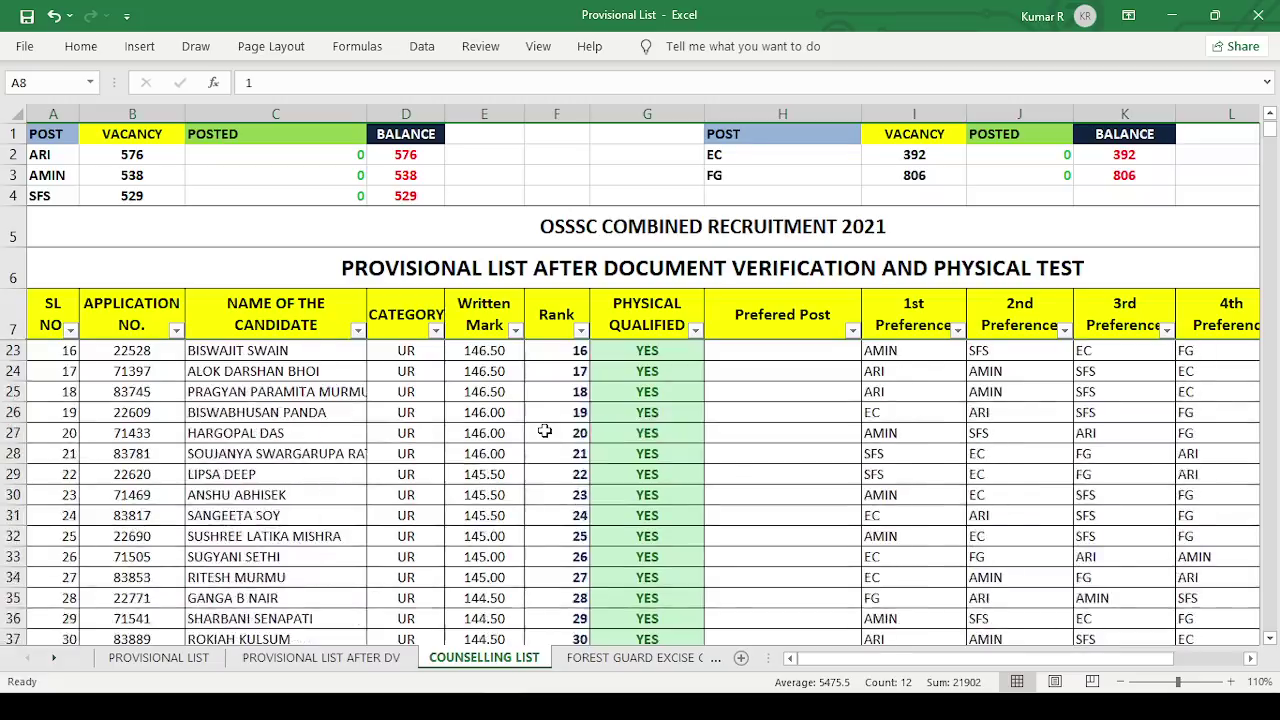
scroll(544, 431, "up", 4)
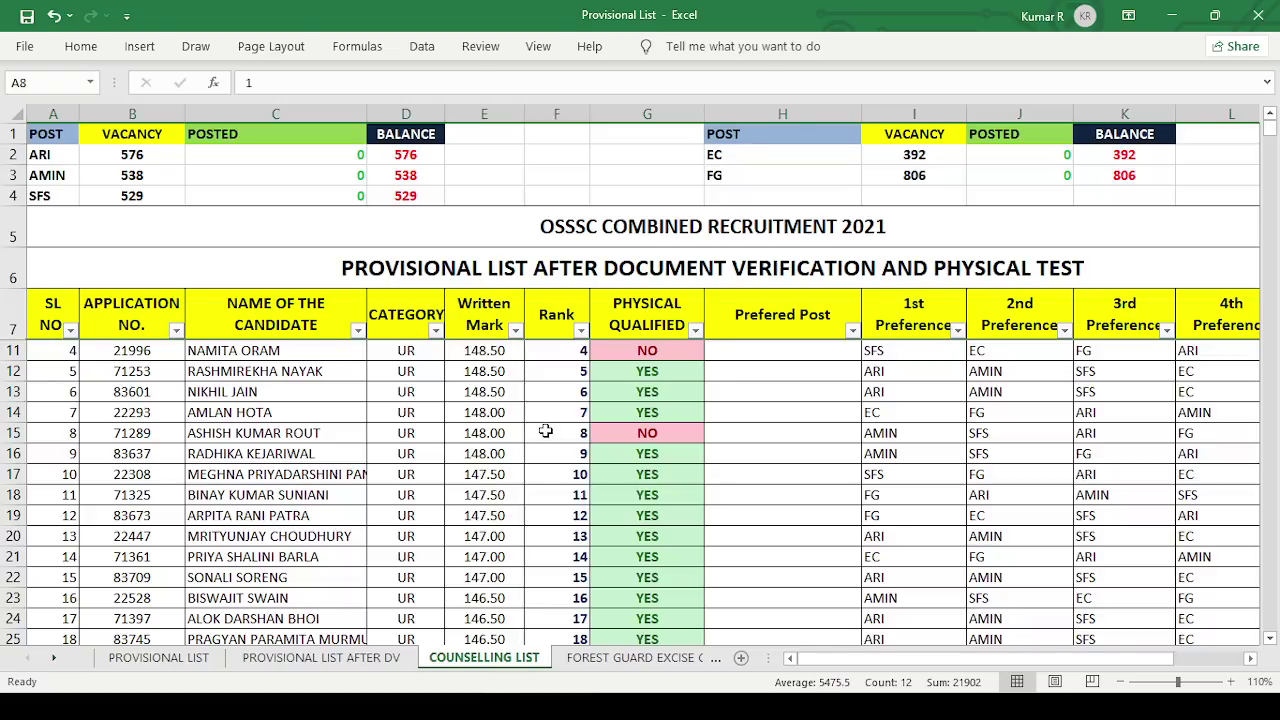
scroll(545, 432, "down", 20)
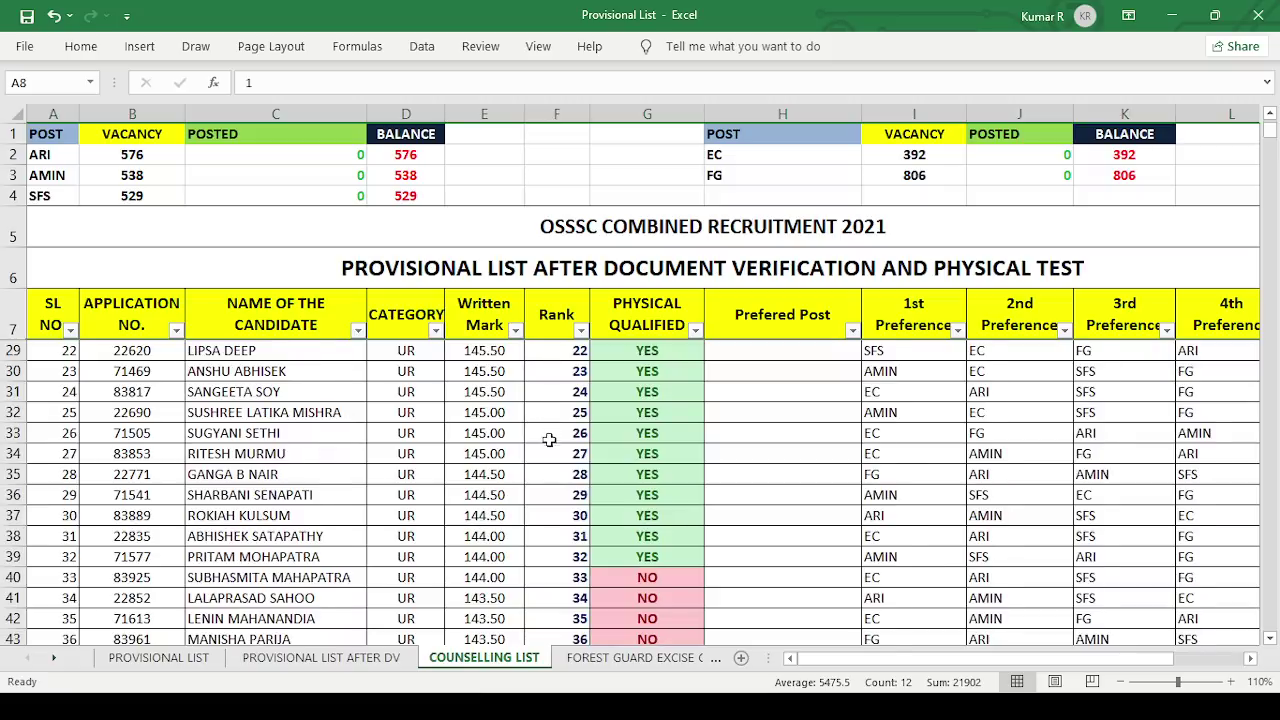
scroll(577, 495, "down", 20)
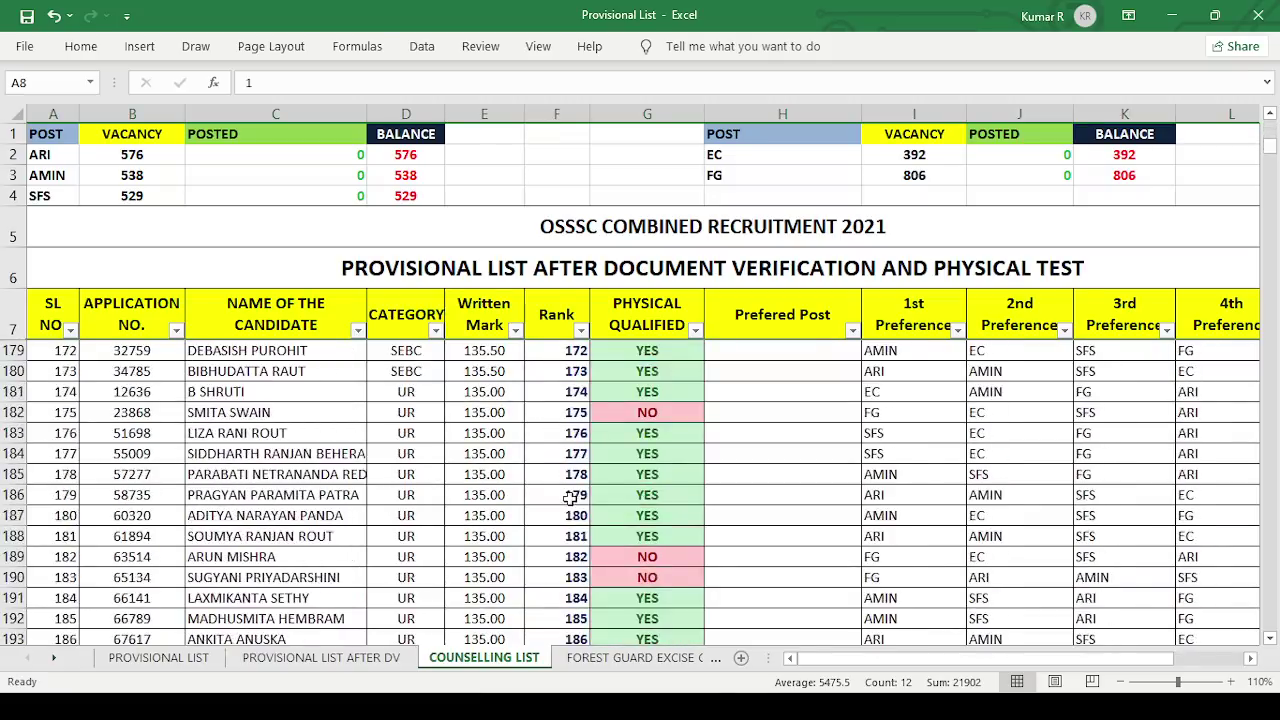
scroll(760, 516, "down", 20)
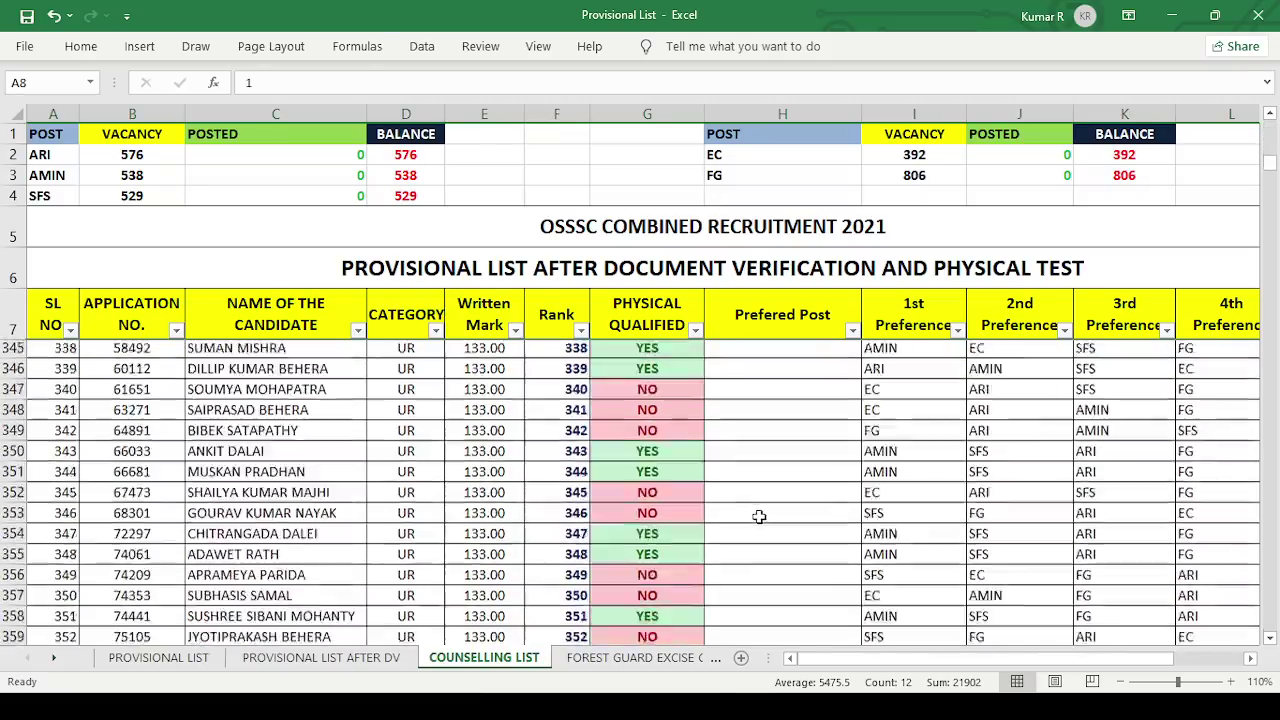
scroll(762, 517, "down", 12)
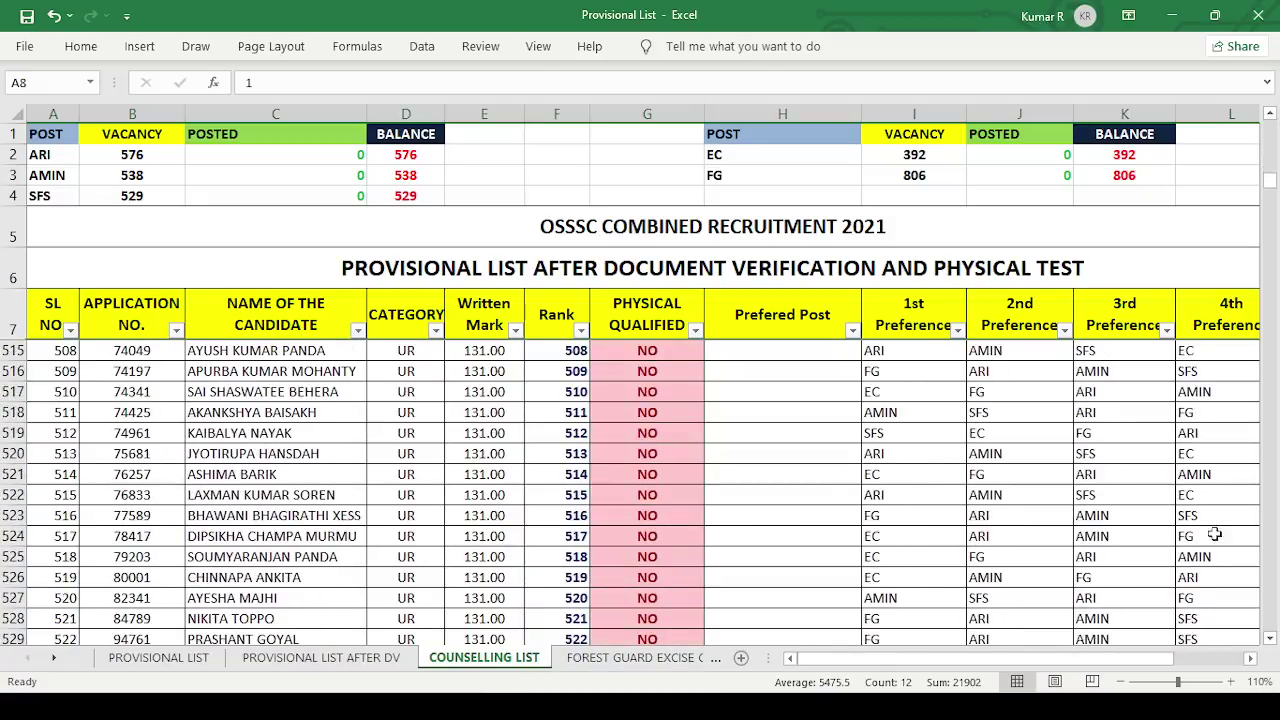
left_click_drag(1270, 190, 1272, 405)
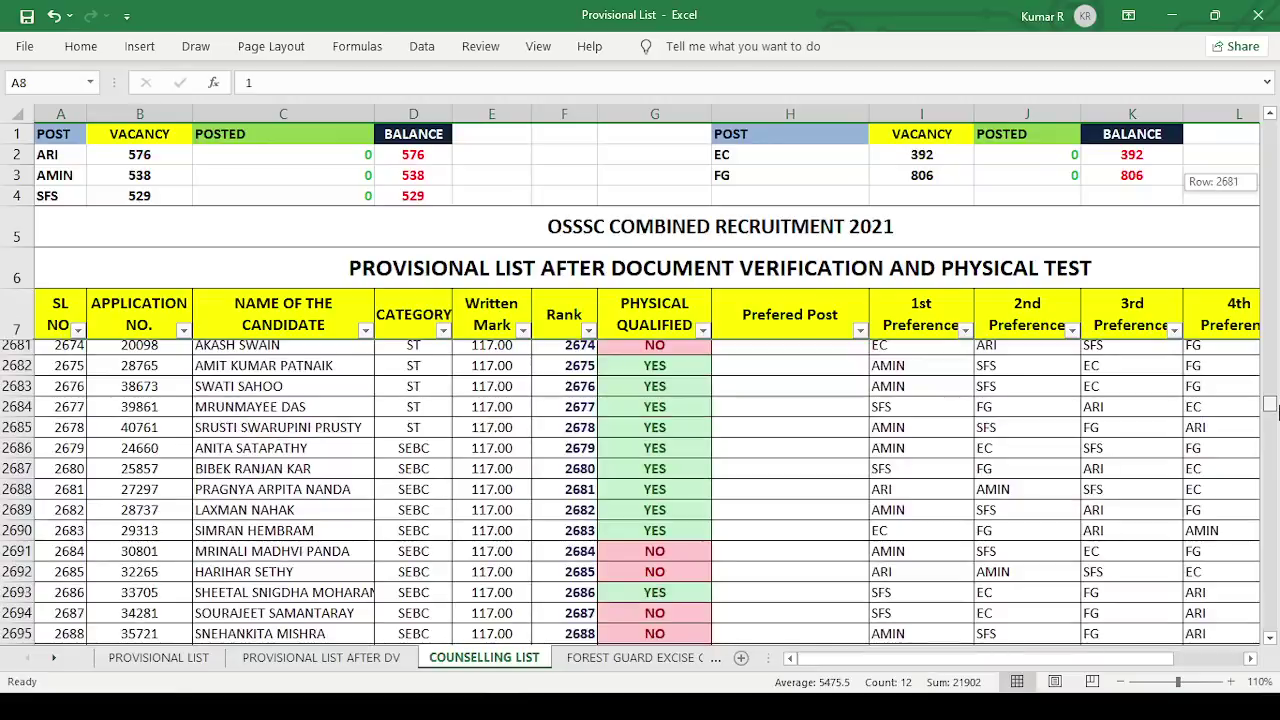
scroll(780, 429, "down", 10)
scroll(624, 497, "down", 20)
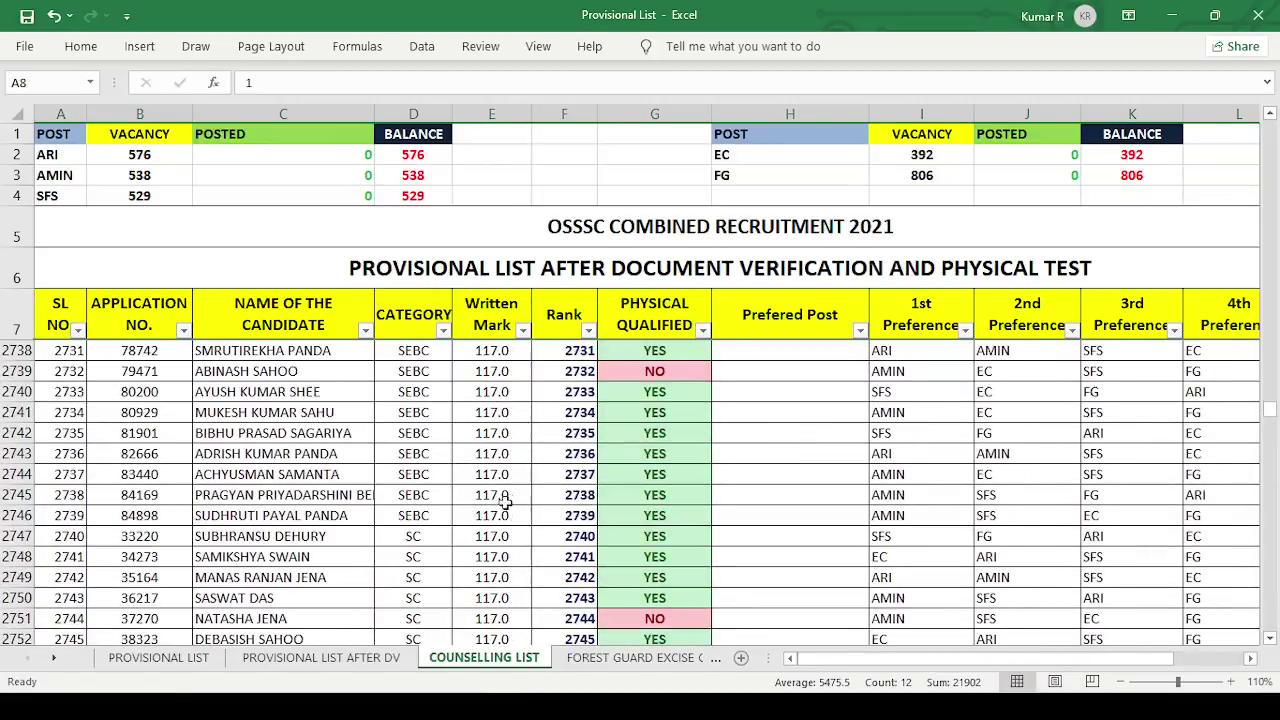
scroll(335, 518, "down", 17)
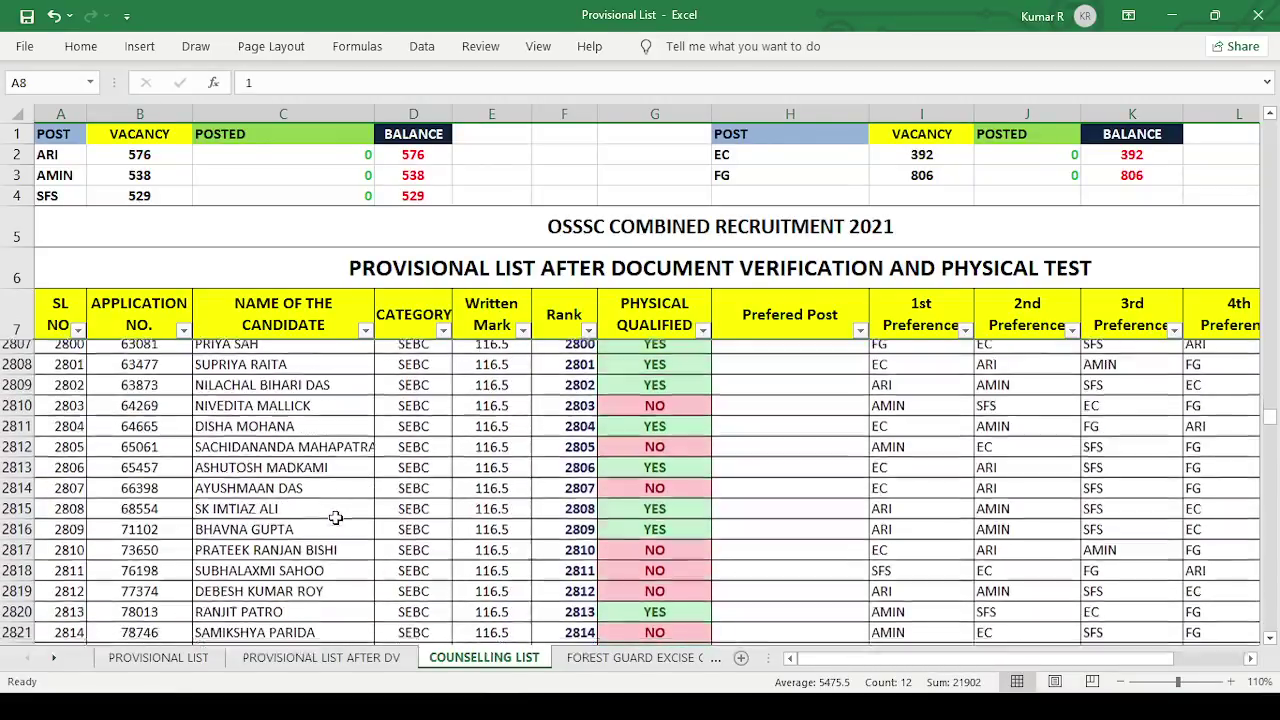
scroll(335, 517, "down", 4)
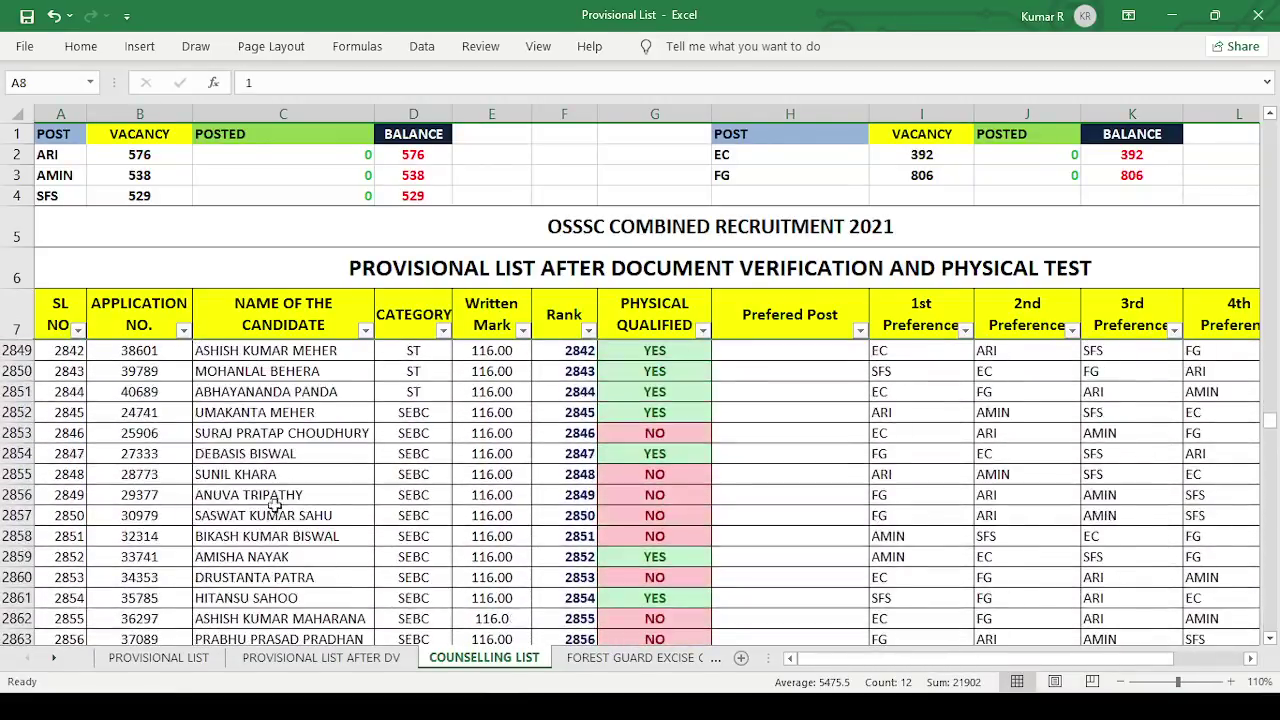
scroll(250, 494, "up", 1)
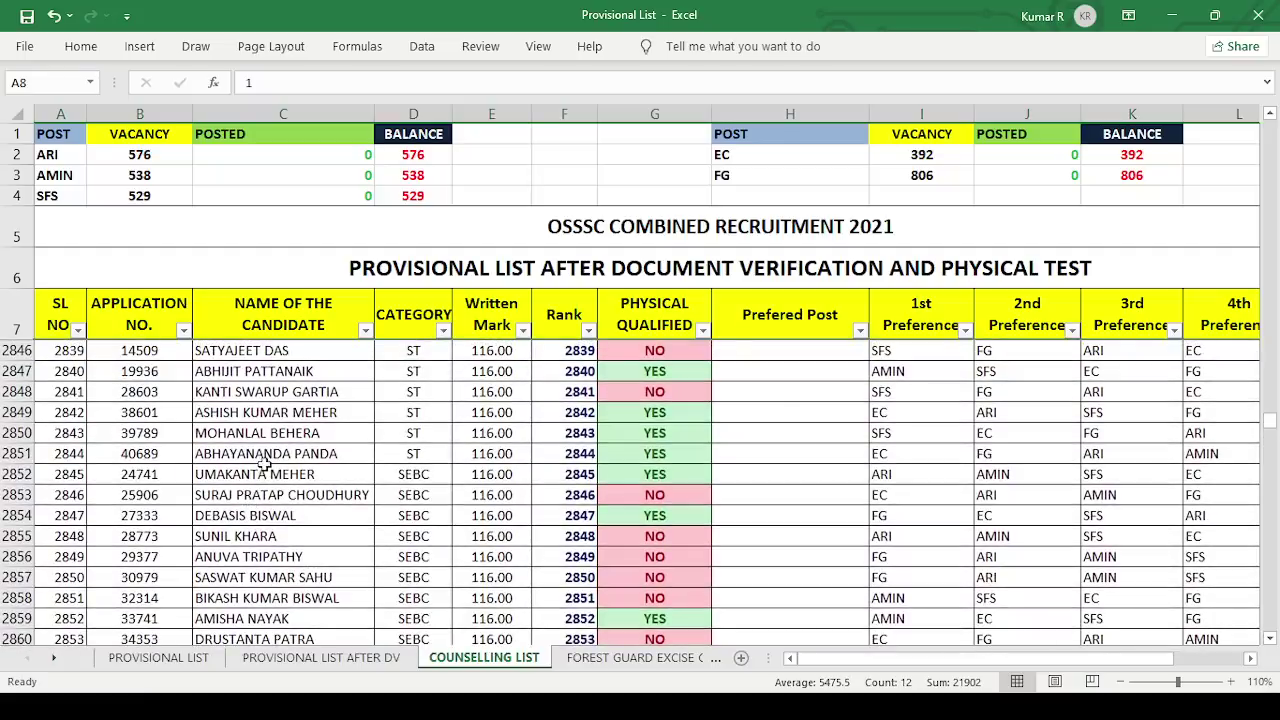
Clear the contents from cell A2849 through the end of the used range on the COUNSELLING LIST sheet.
left_click(67, 392)
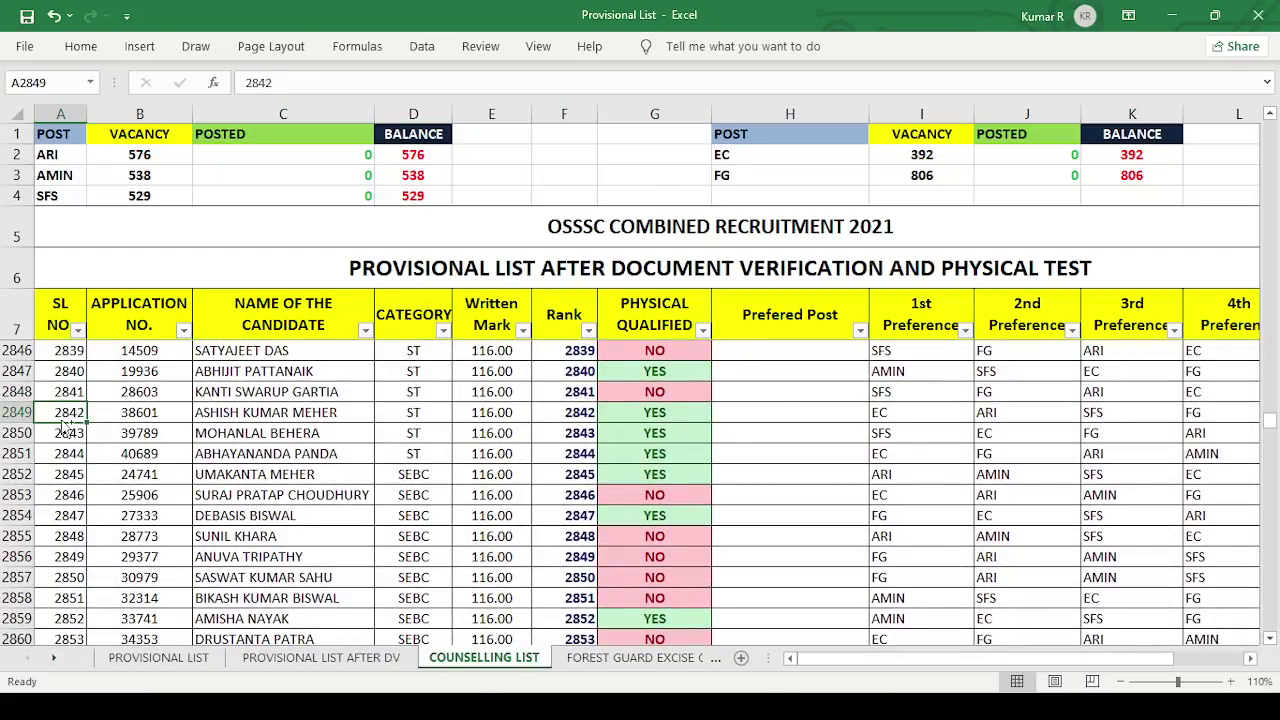
key("ctrl+shift+End")
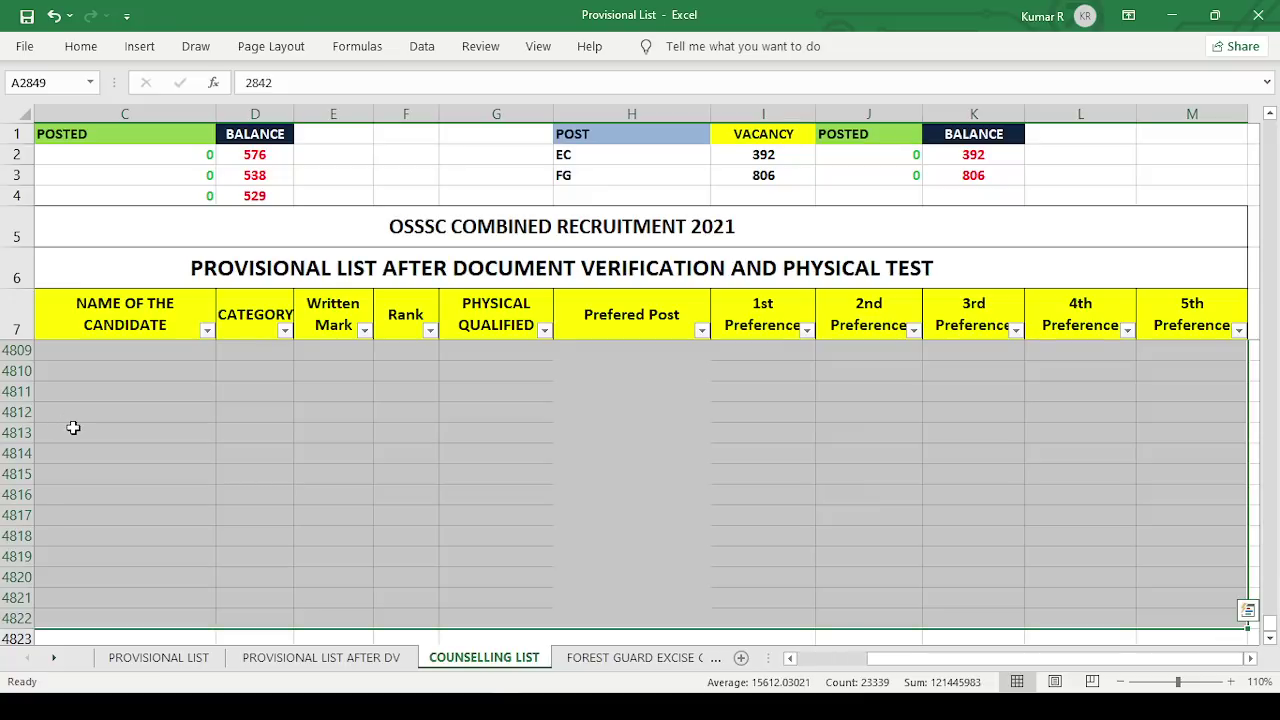
scroll(1257, 586, "up", 5)
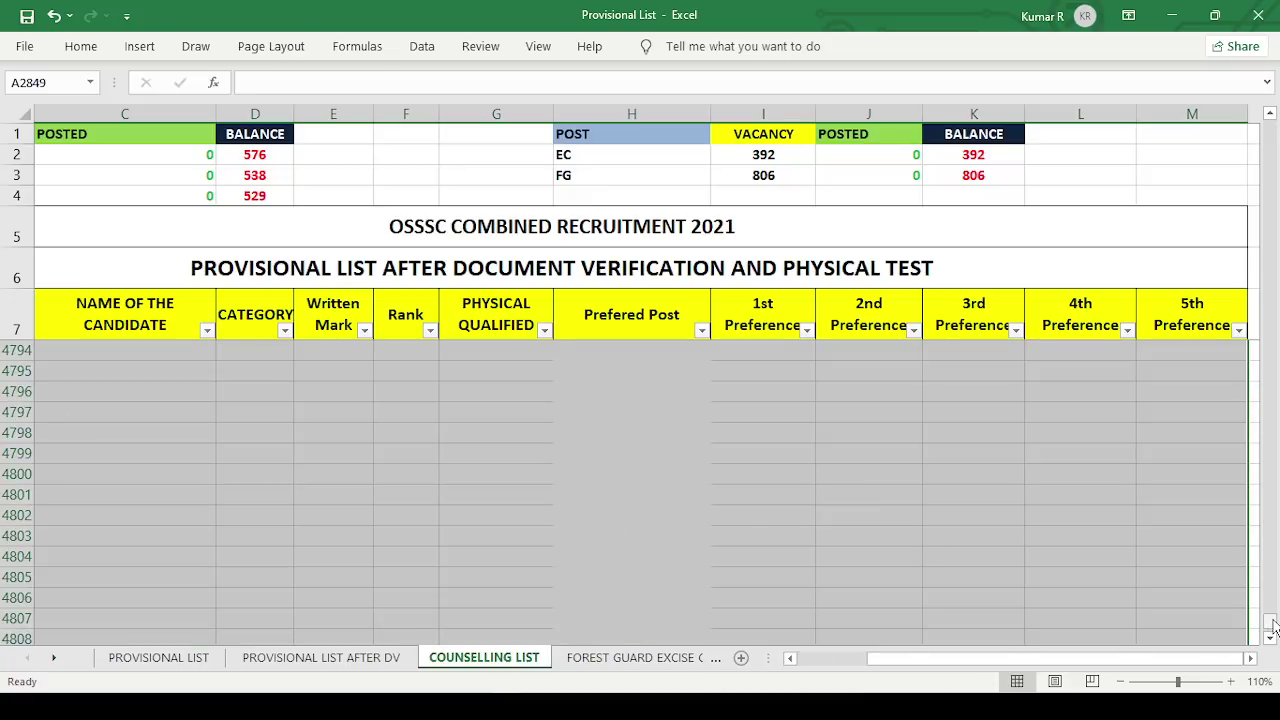
left_click_drag(1274, 627, 1260, 427)
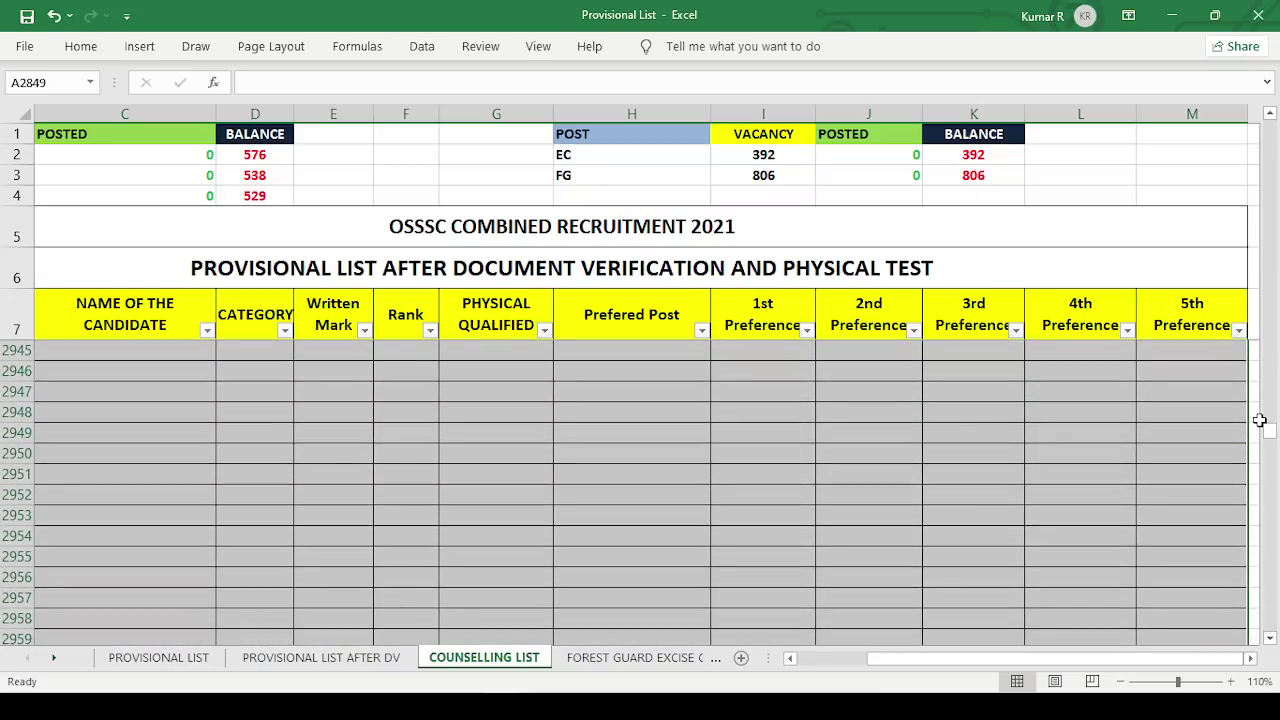
Remove all cell borders from the emptied rows starting at row 2849 by applying No Border.
key("ctrl+F1")
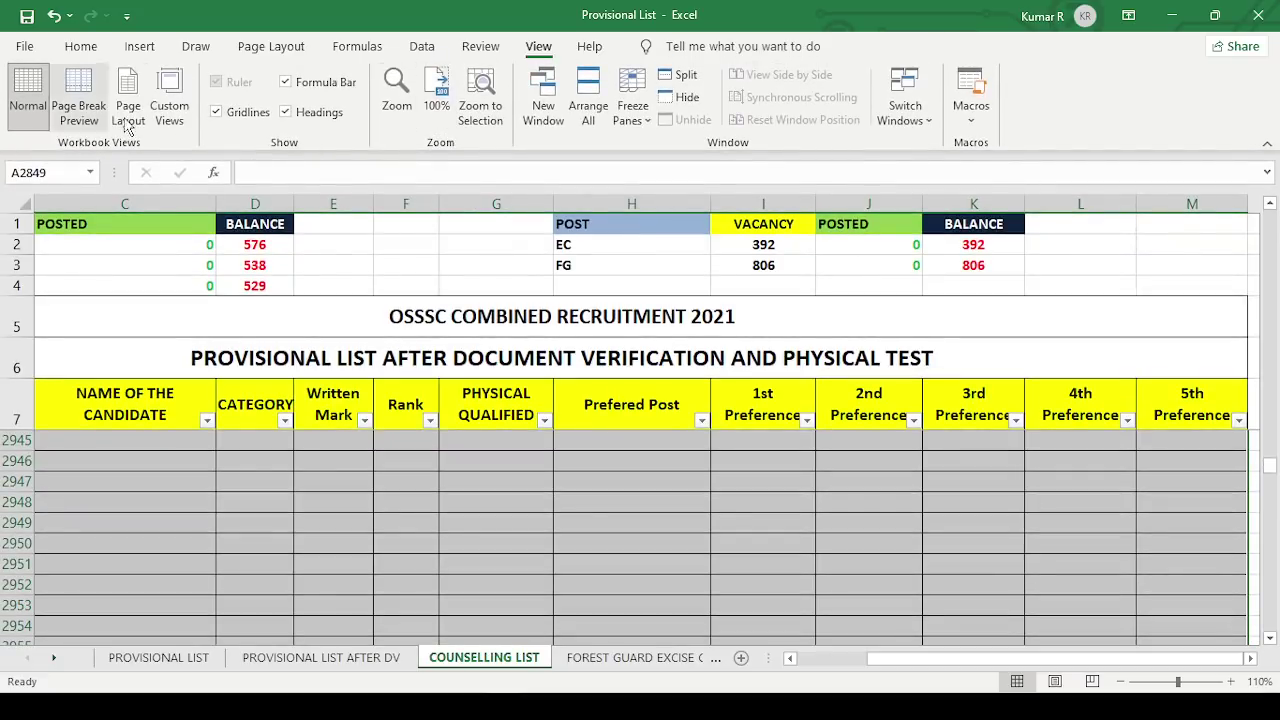
left_click(84, 47)
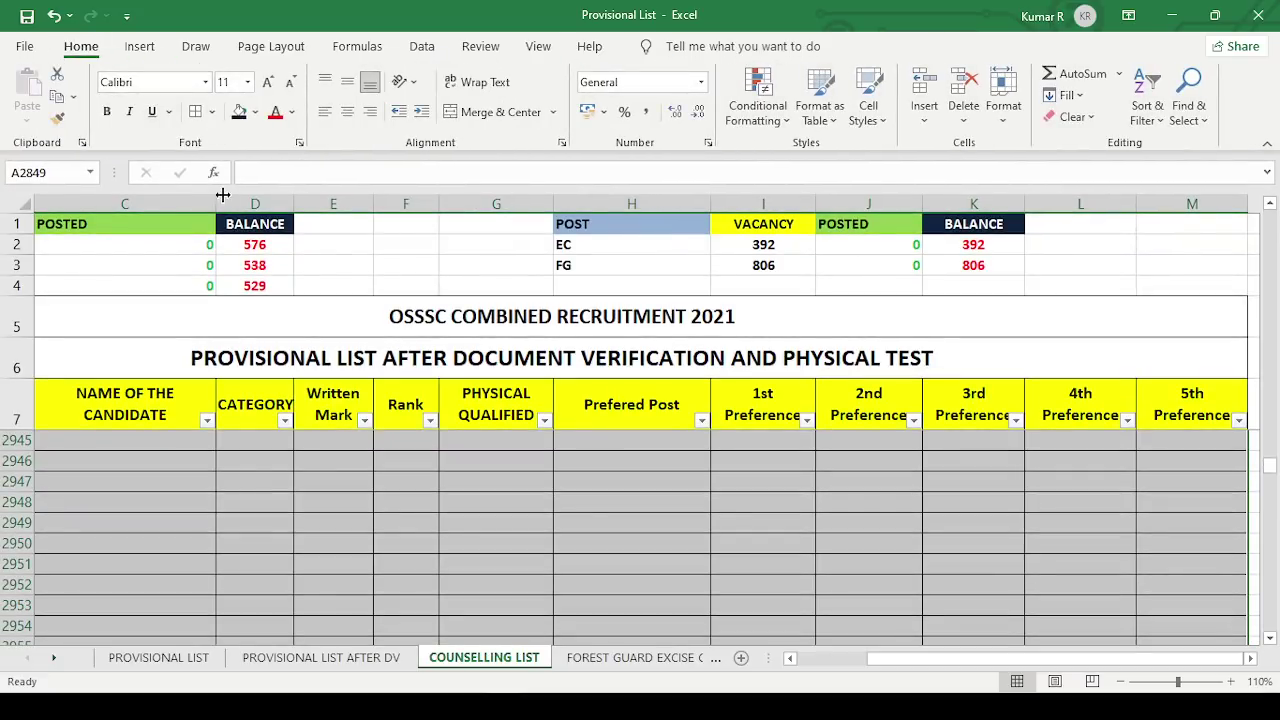
left_click(212, 111)
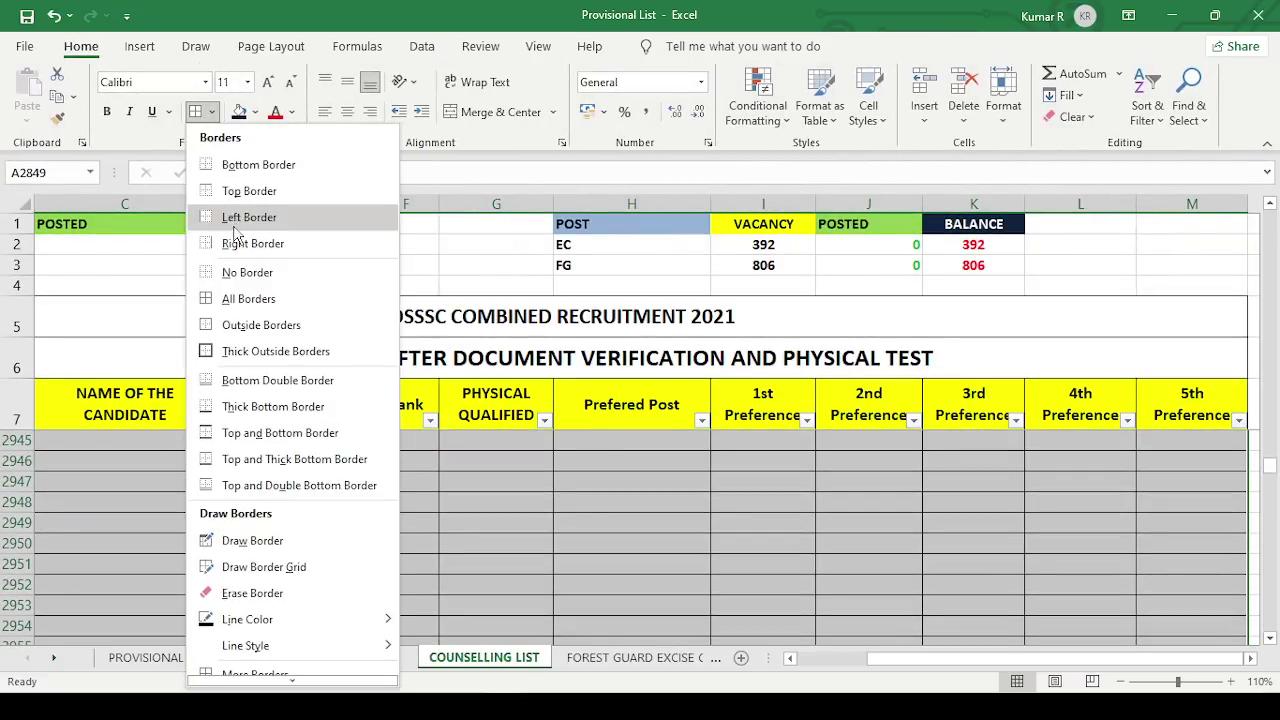
left_click(240, 272)
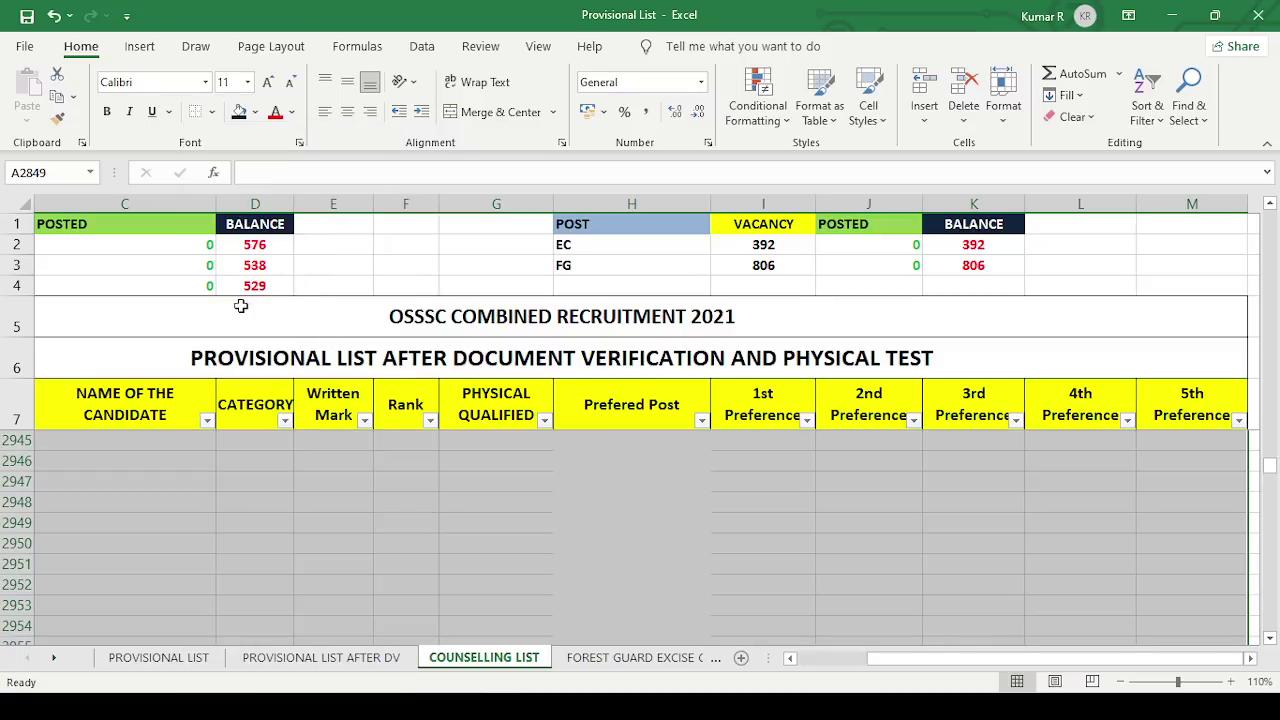
scroll(469, 526, "up", 6)
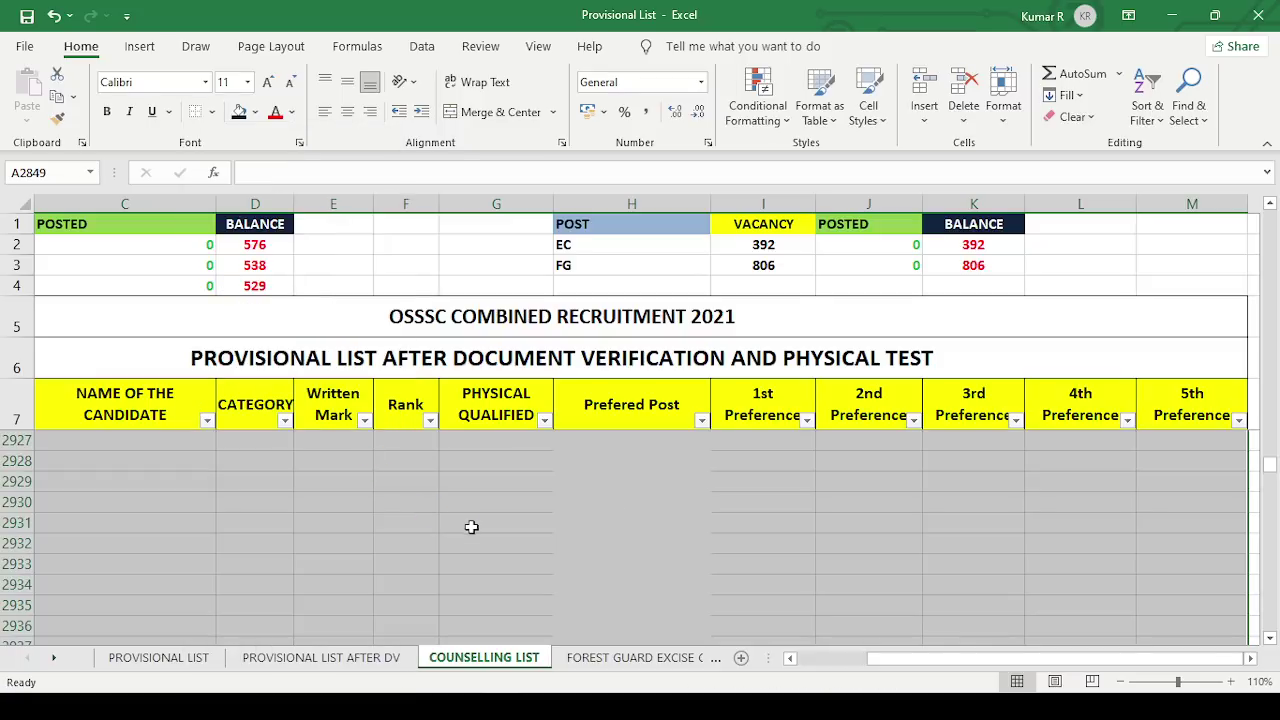
left_click(772, 505)
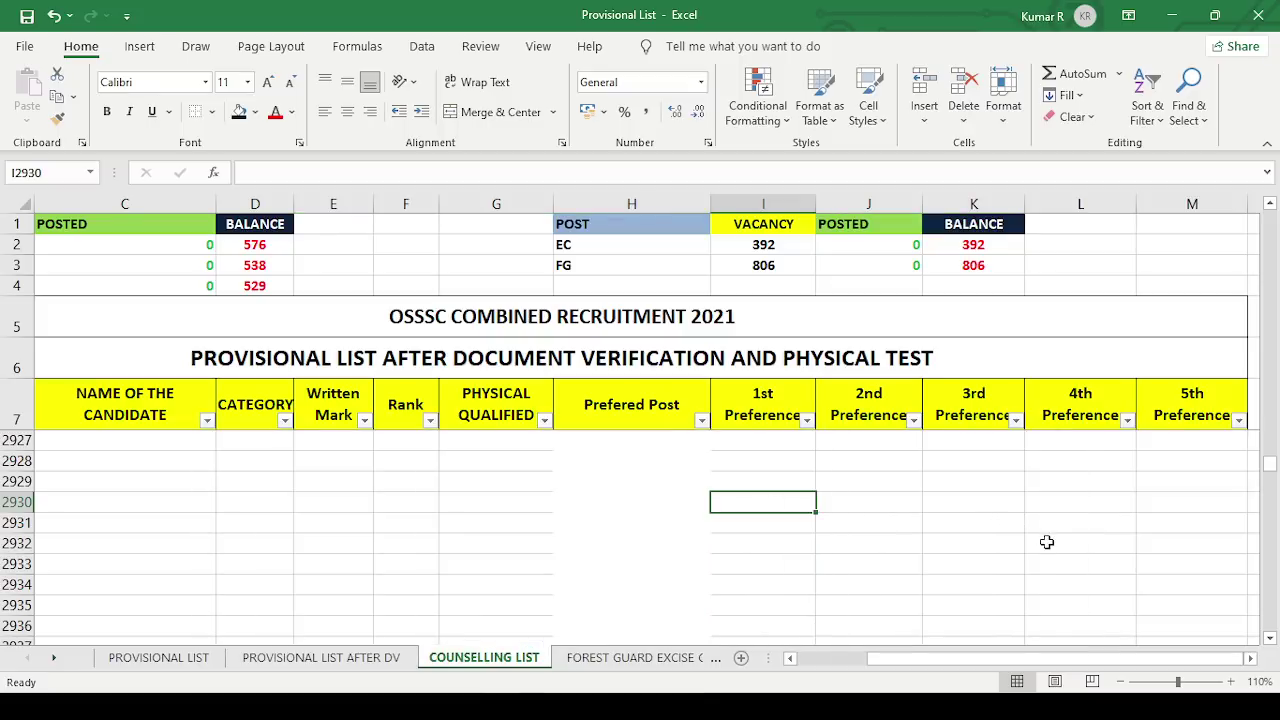
key("Home")
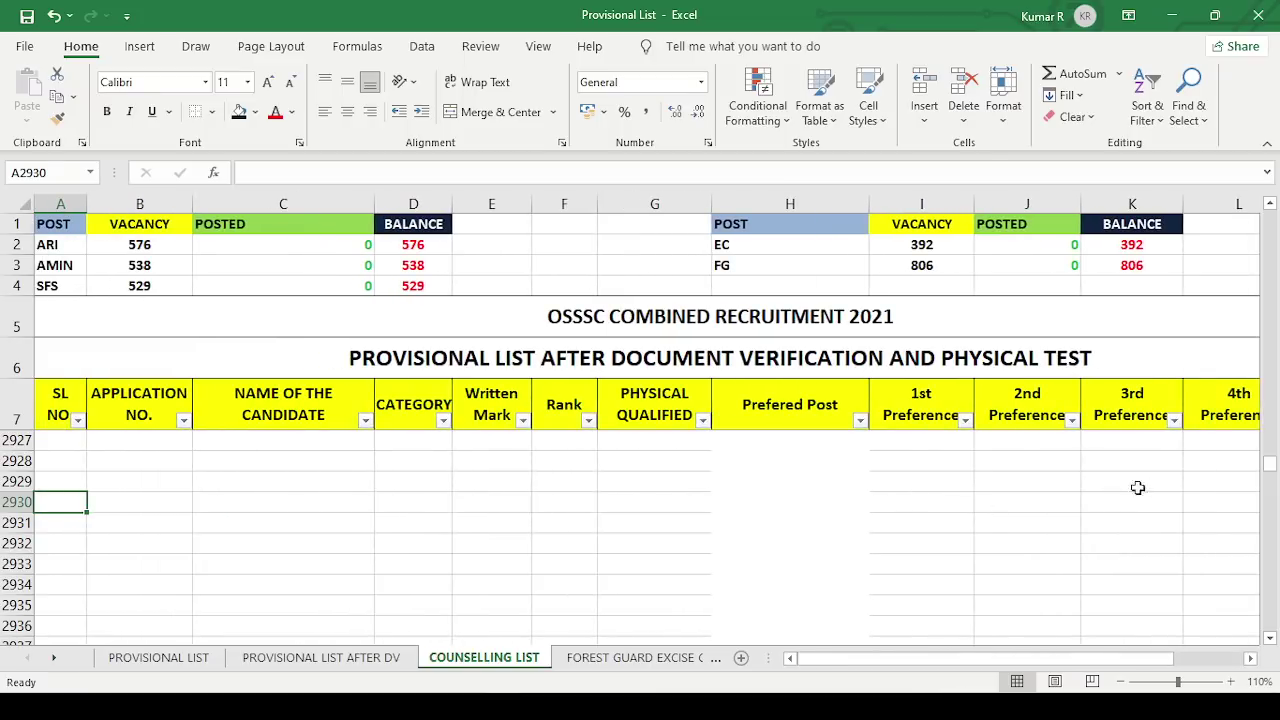
Enter ARI as the Prefered Post of the first-ranked candidate in cell H8.
left_click_drag(1268, 463, 1266, 230)
scroll(890, 481, "up", 7)
scroll(890, 481, "up", 20)
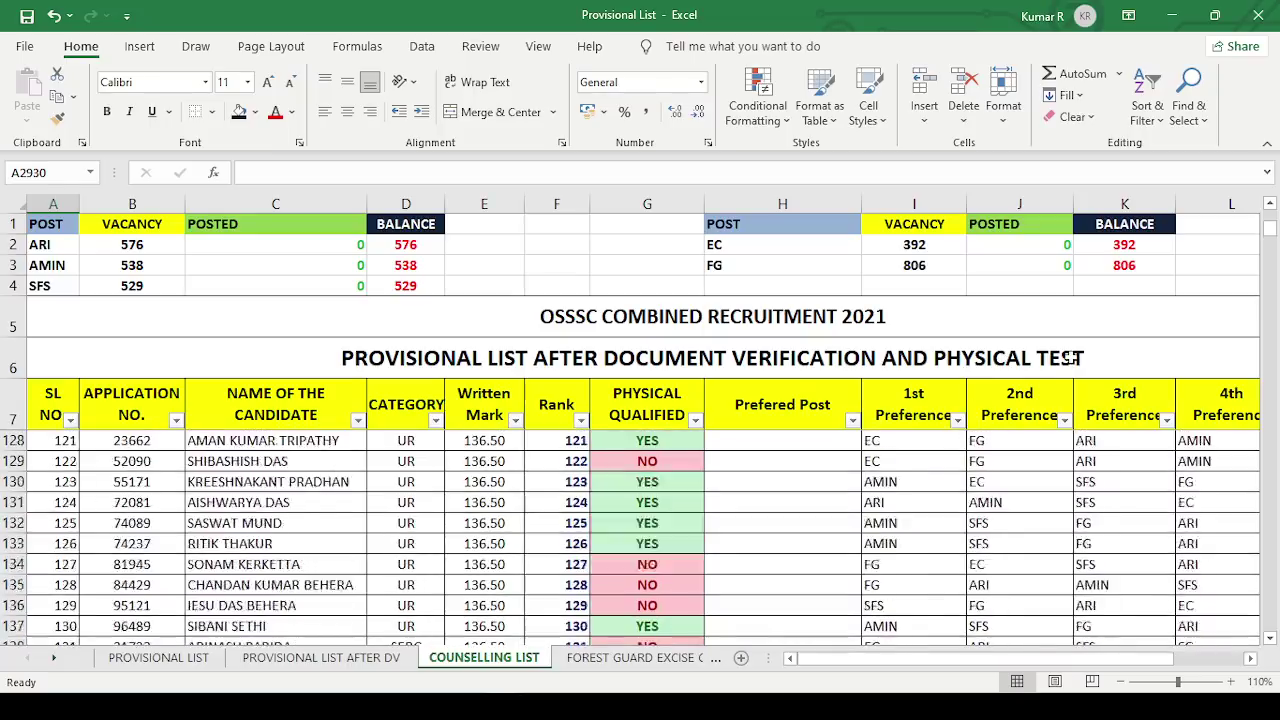
left_click_drag(1265, 240, 1266, 212)
left_click(748, 447)
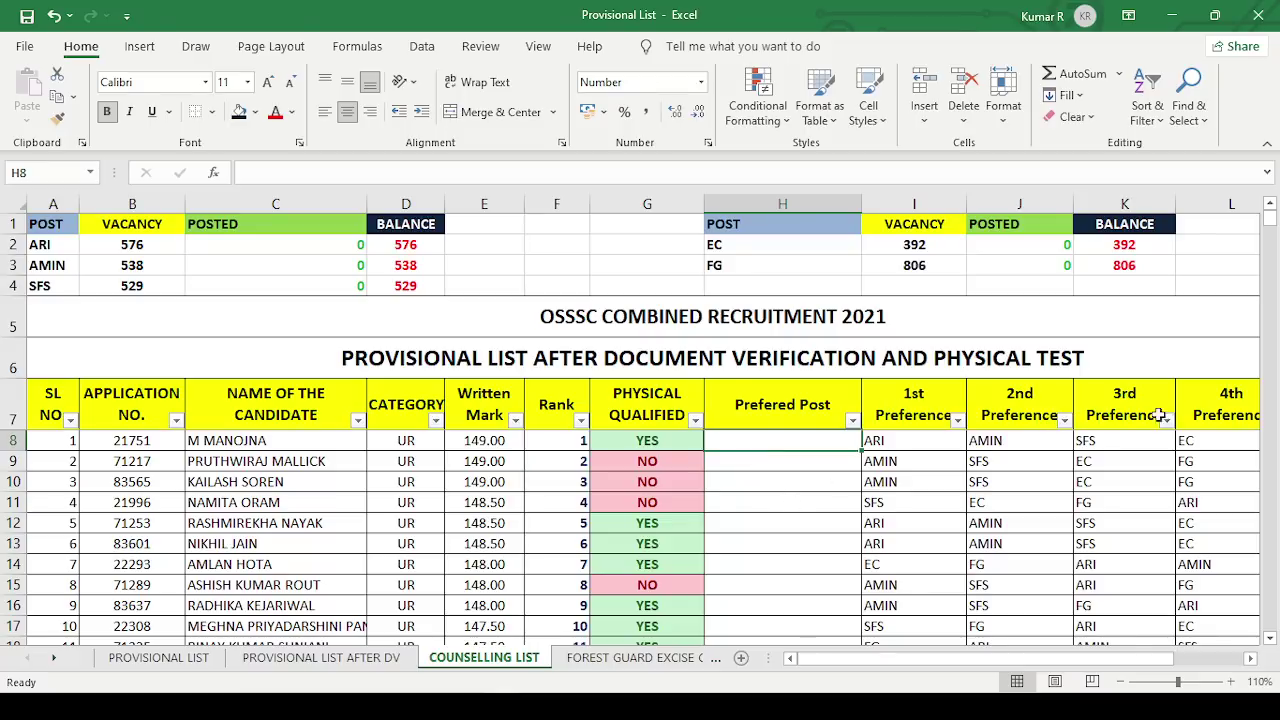
left_click_drag(836, 662, 882, 664)
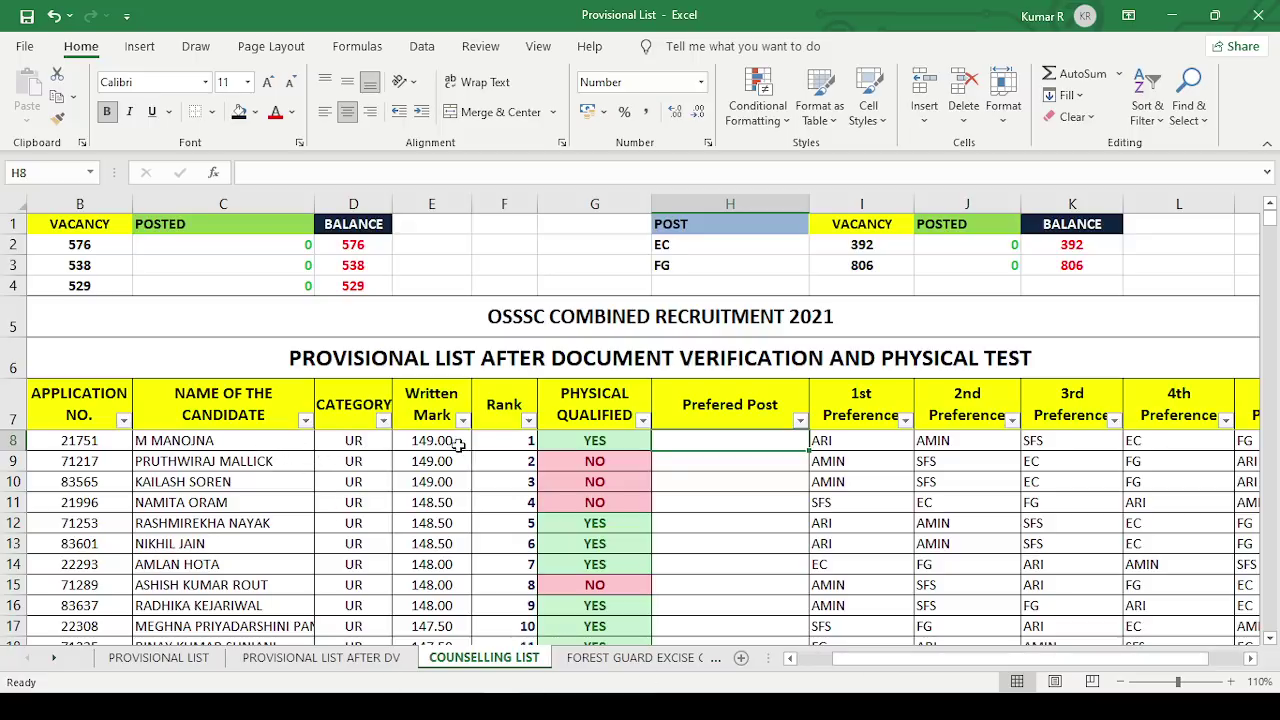
left_click(512, 444)
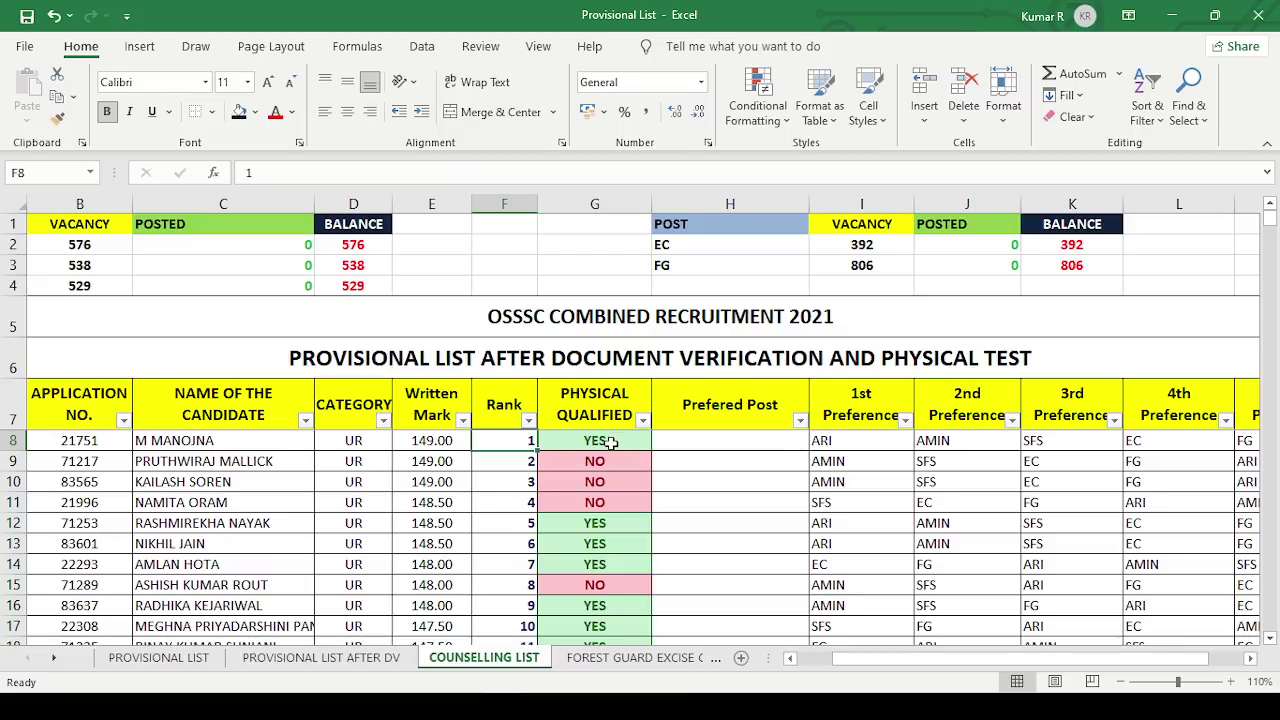
left_click(732, 440)
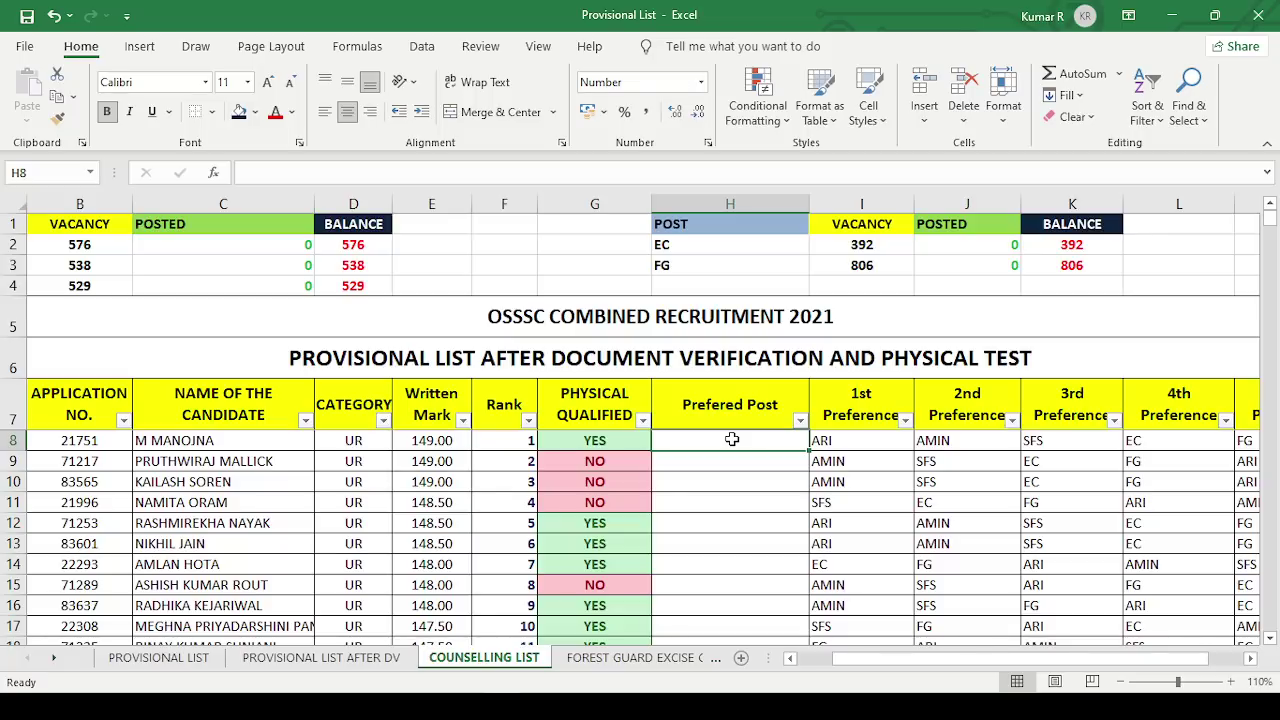
type("ARI")
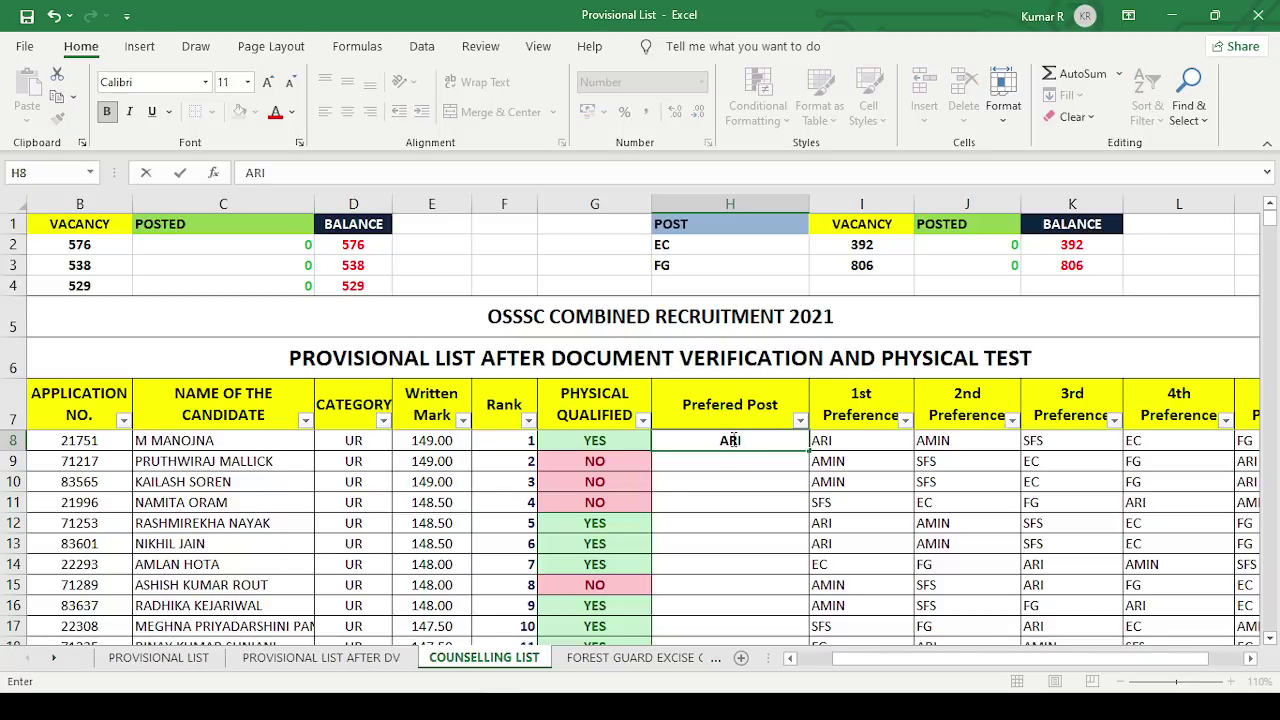
key("Return")
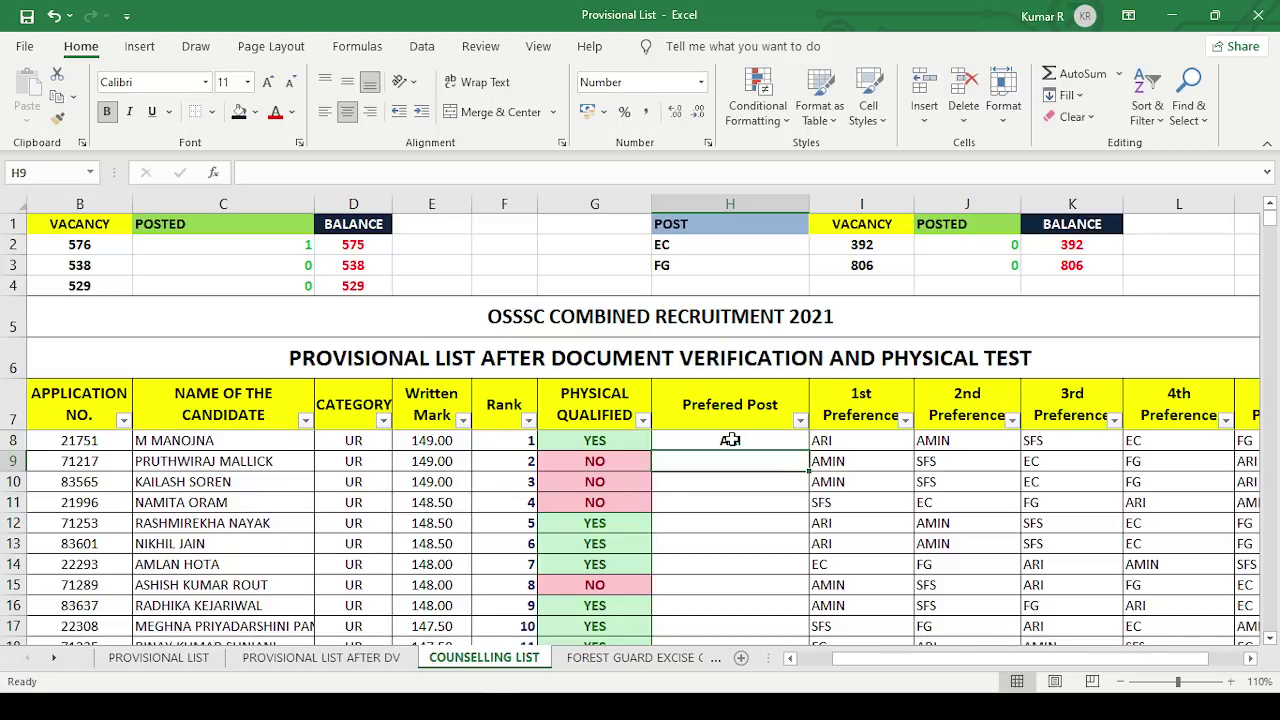
Replace the Prefered Post of the first-ranked candidate in cell H8 with EC.
left_click(730, 440)
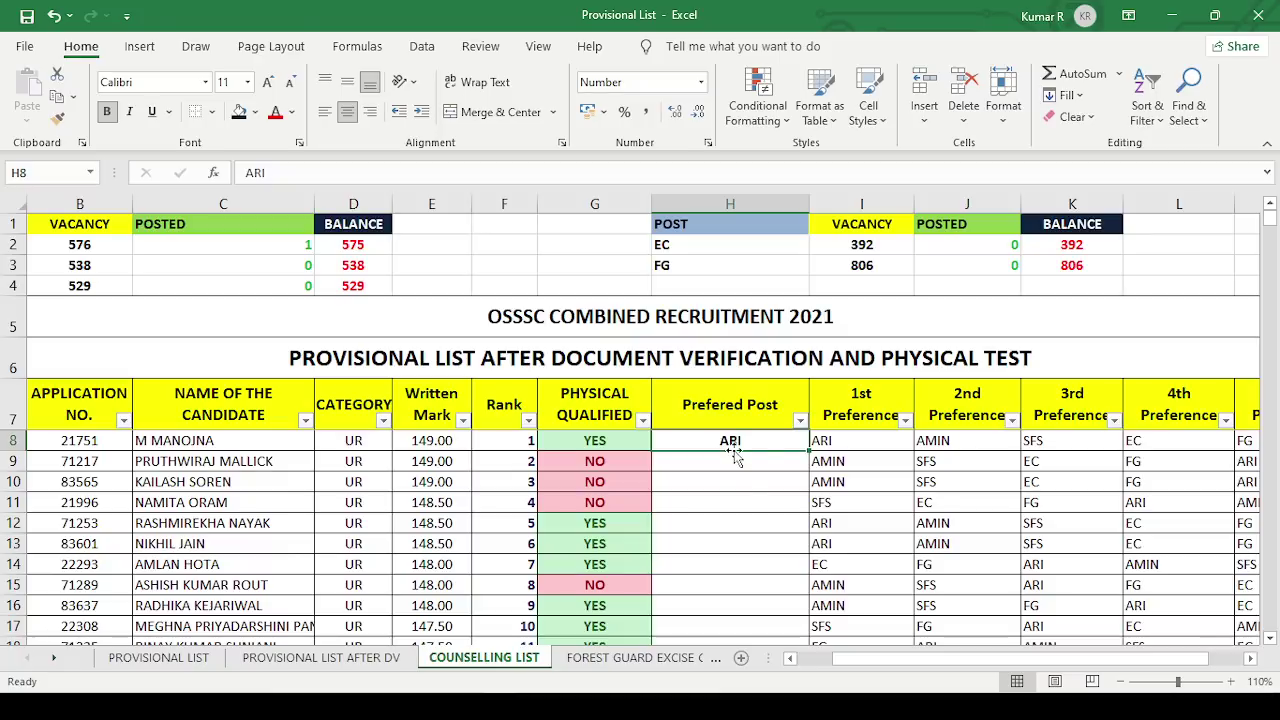
key("Delete")
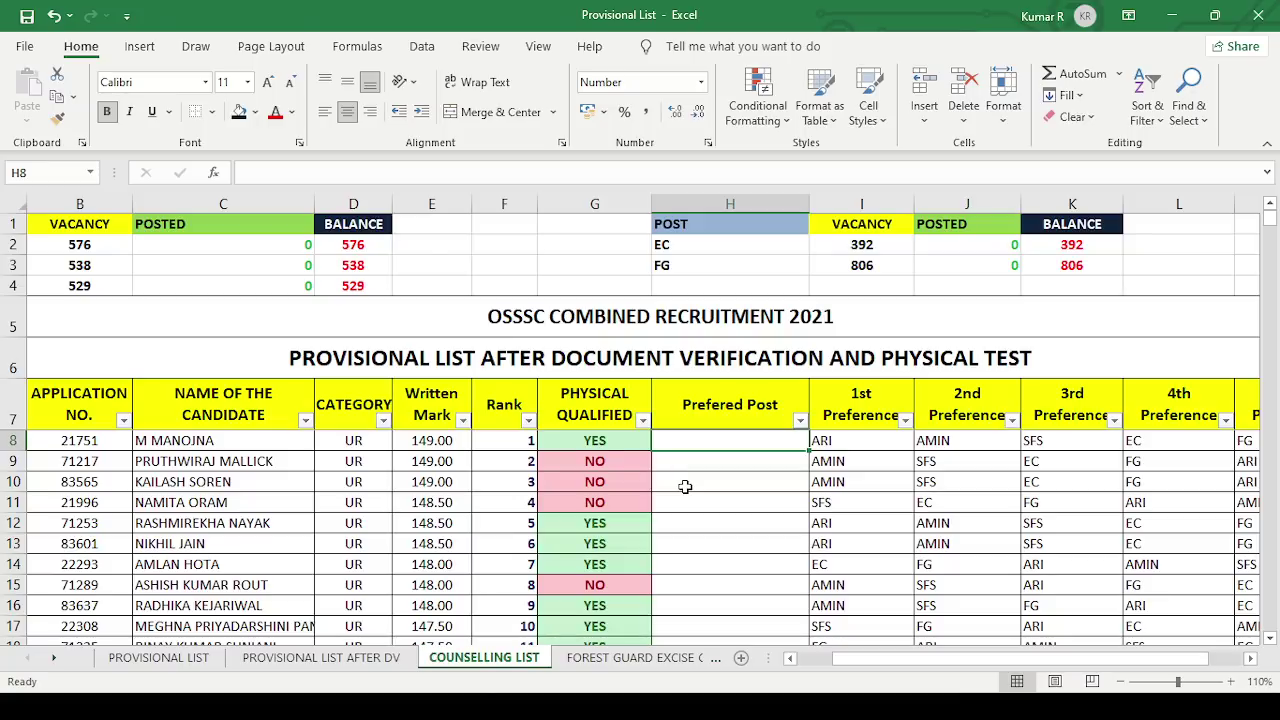
type("EC")
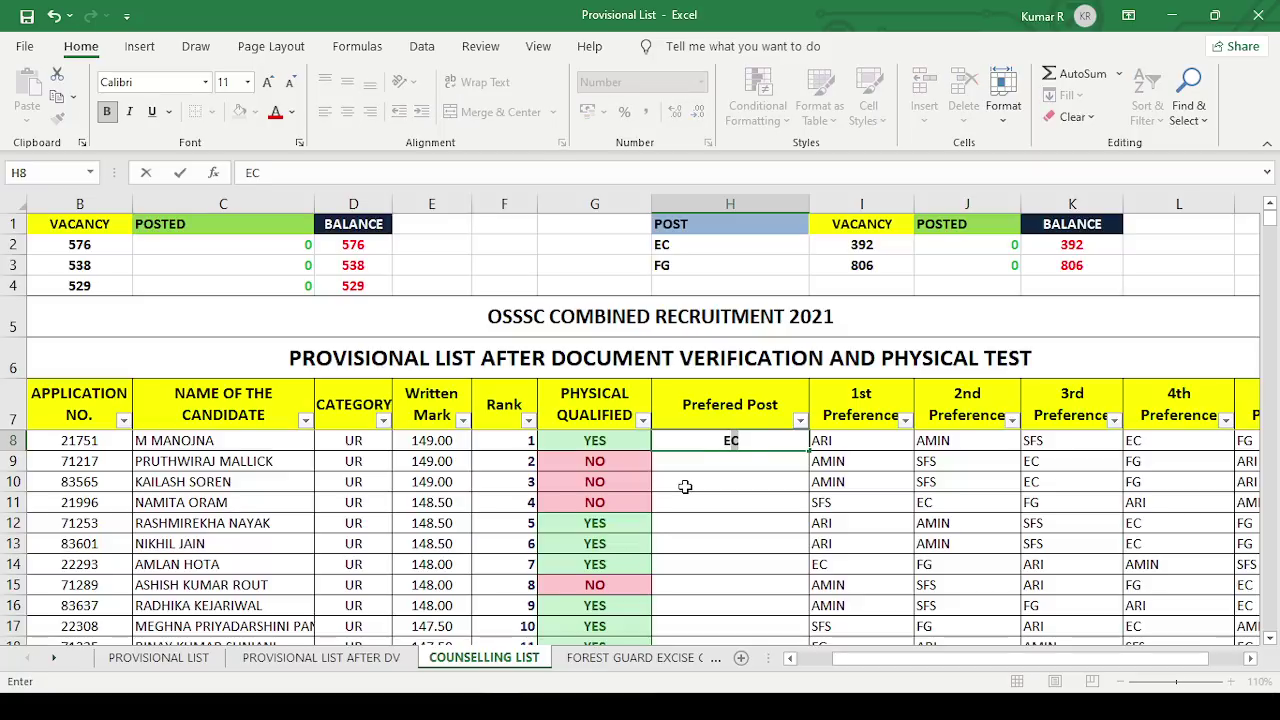
key("Return")
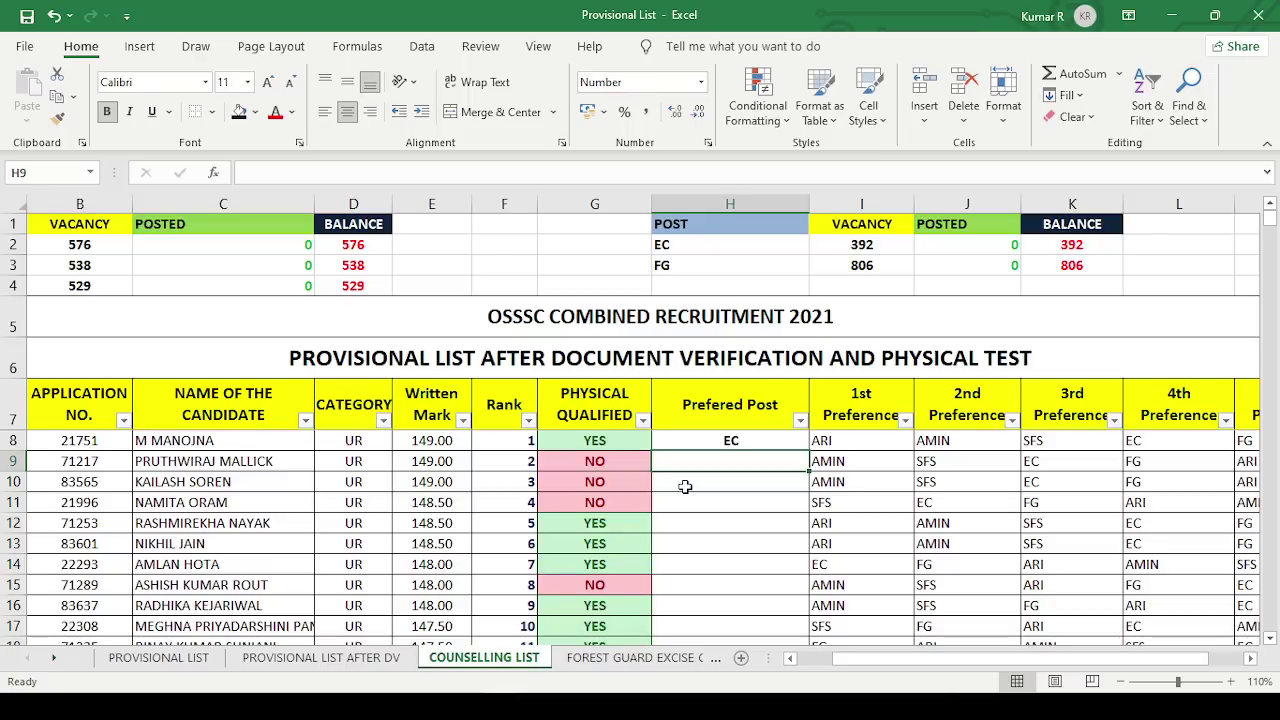
Try ARI as the Prefered Post of the second-ranked candidate in cell H9, and replace it with AMIN.
type("ARI")
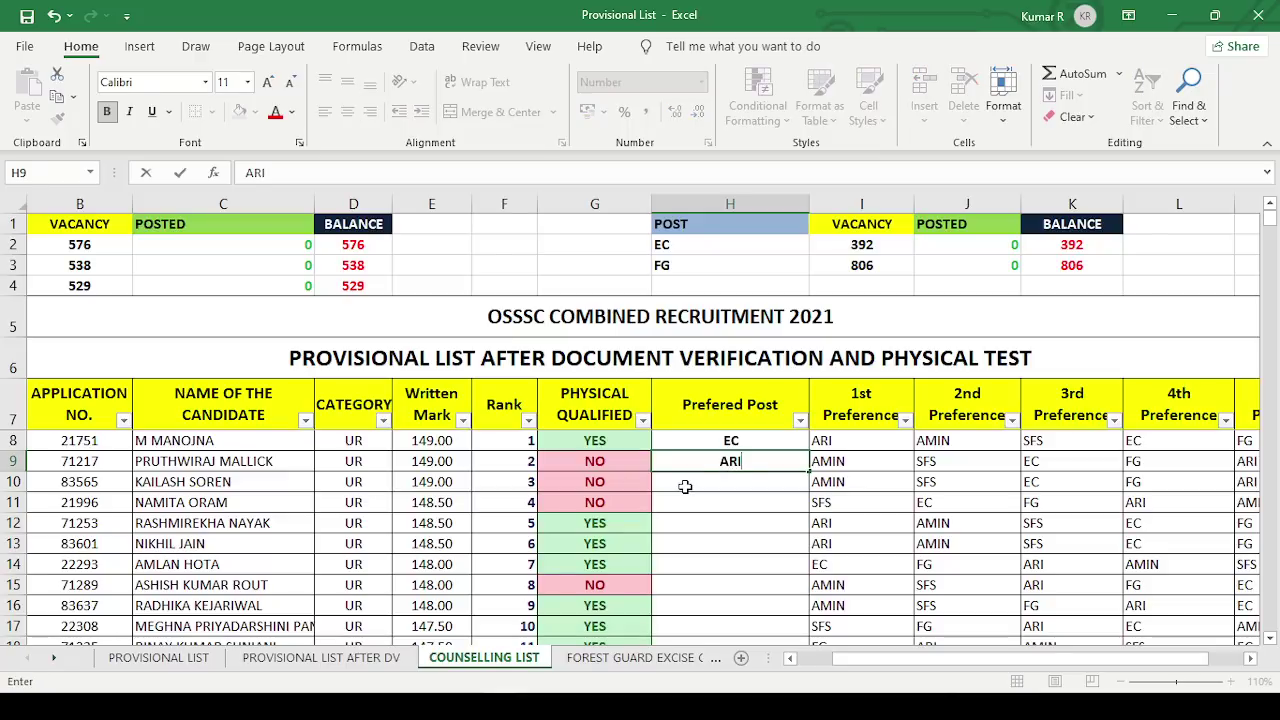
key("Return")
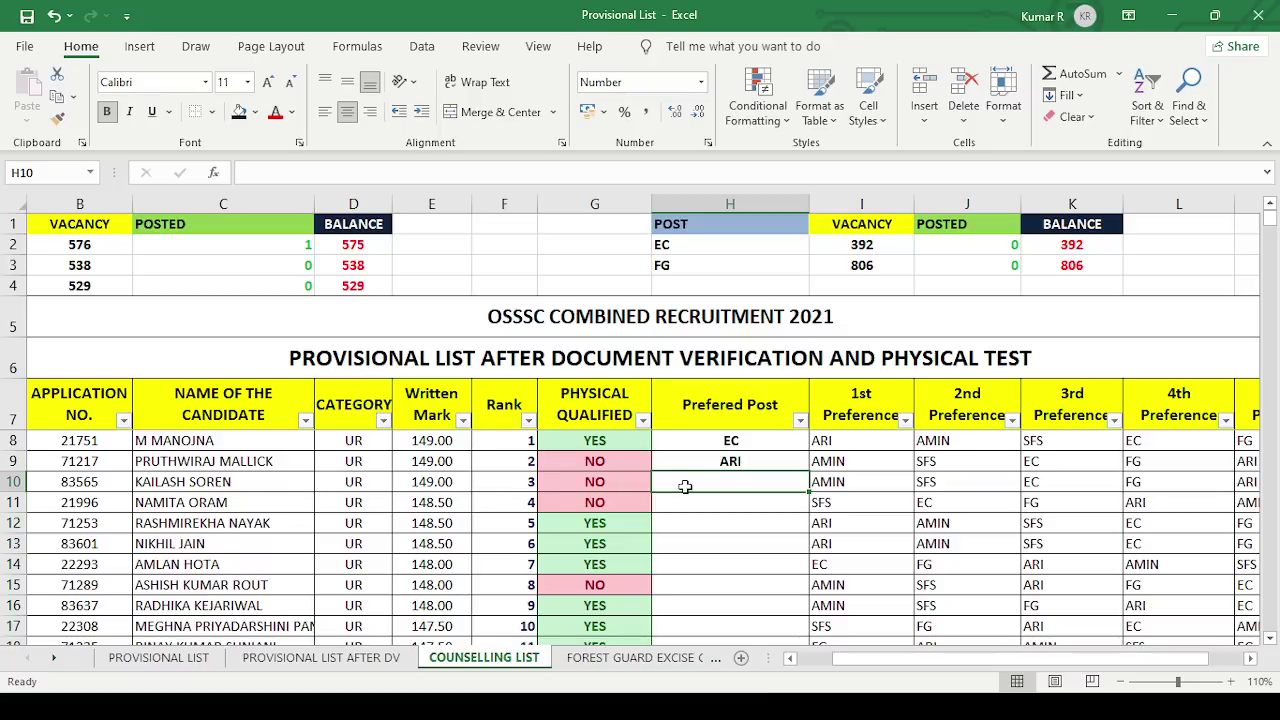
left_click(720, 464)
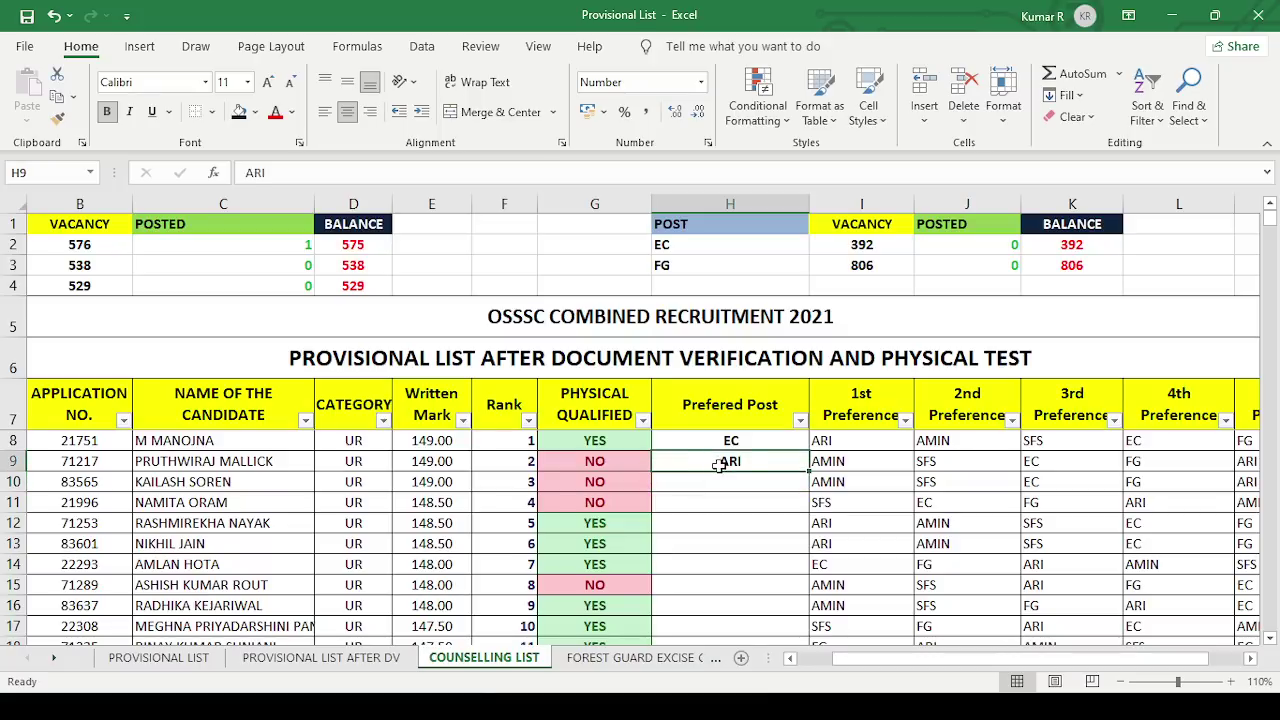
type("AMIN")
key("Return")
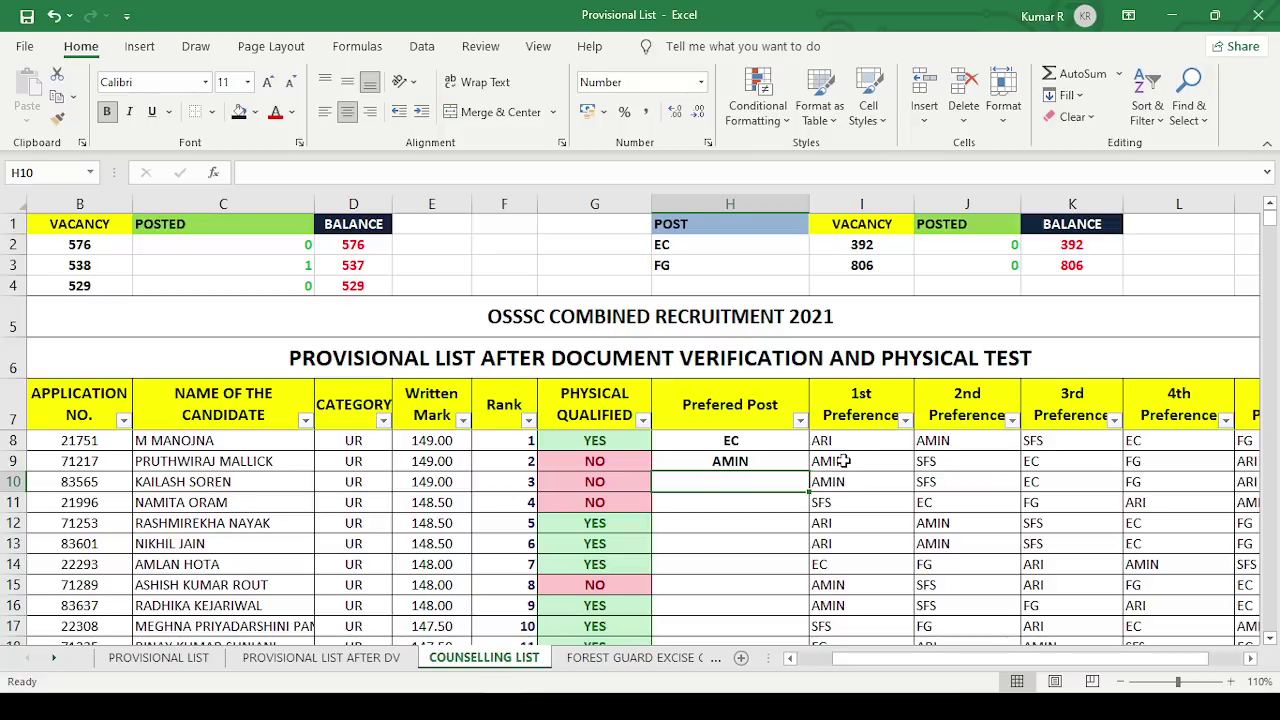
Clear the trial Prefered Post entries in cells H9 and H8 and save the workbook.
left_click(761, 456)
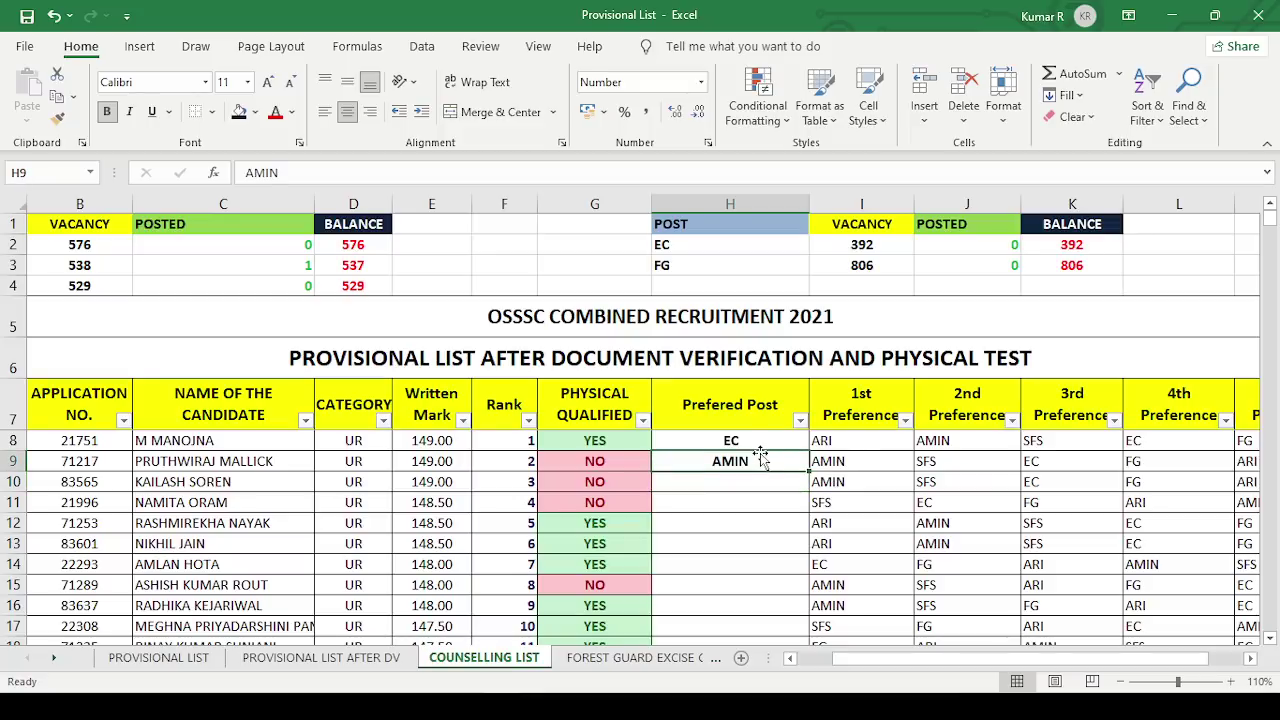
key("Delete")
left_click(768, 444)
key("Delete")
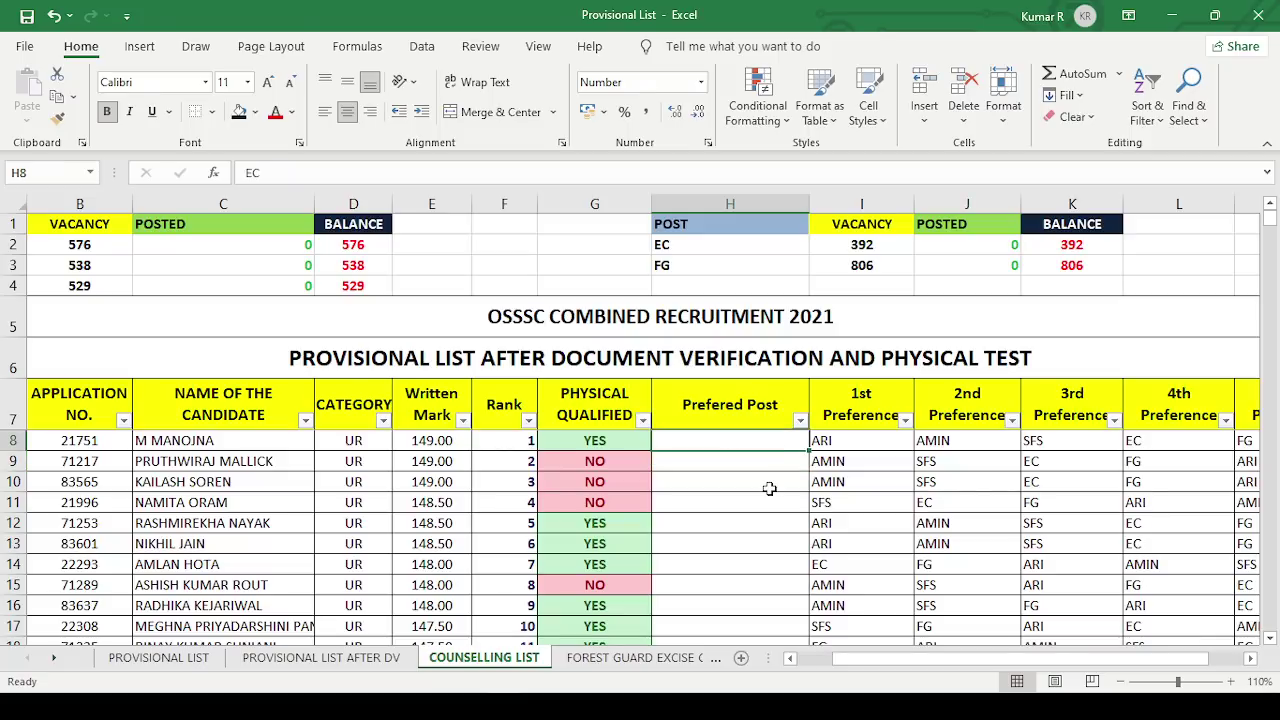
left_click(769, 488)
key("ctrl+s")
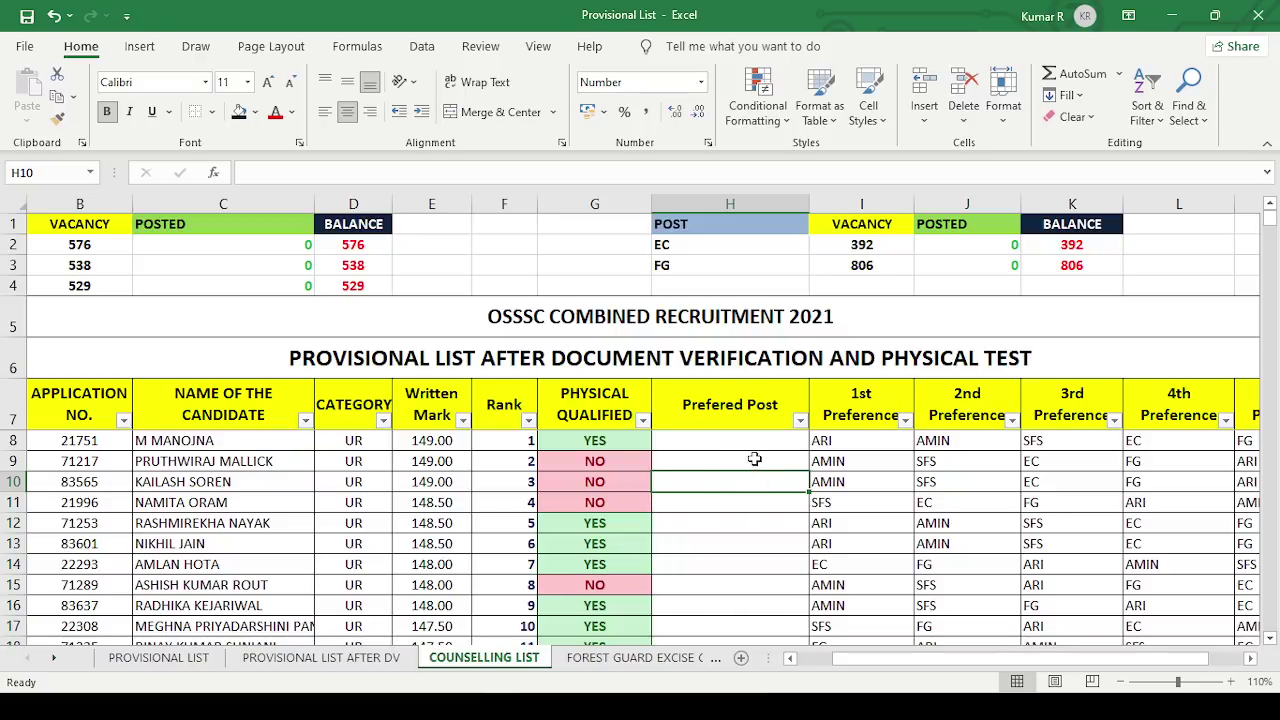
Examine the physical qualification and first preference of the candidates around rank 33 in row 40, with the sheet enlarged to 130%.
scroll(836, 588, "down", 2)
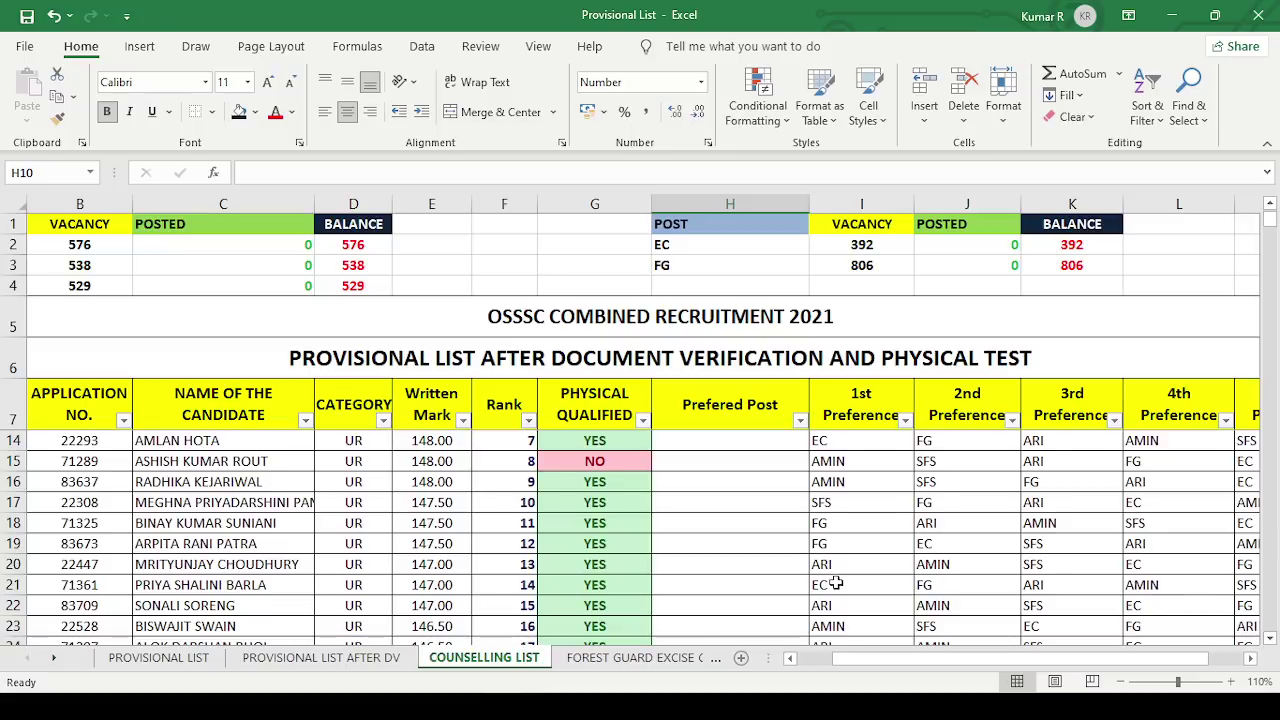
scroll(836, 584, "down", 9)
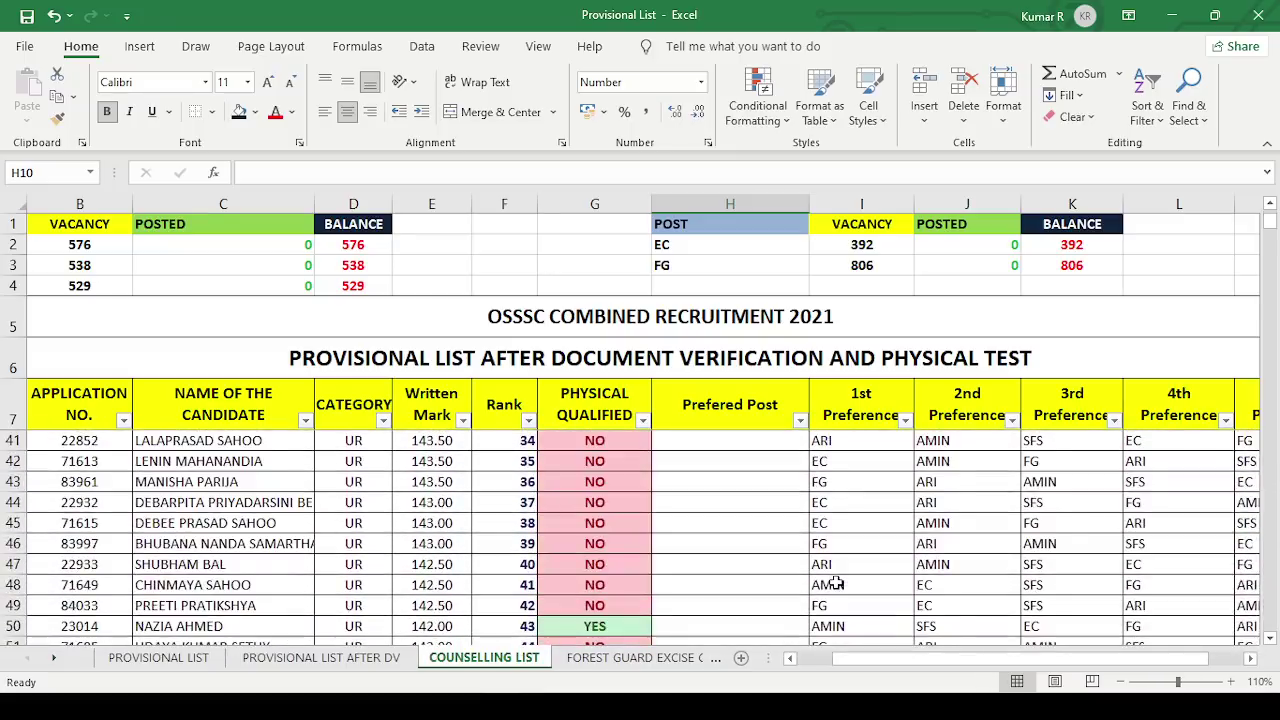
scroll(836, 584, "up", 2)
left_click(838, 545)
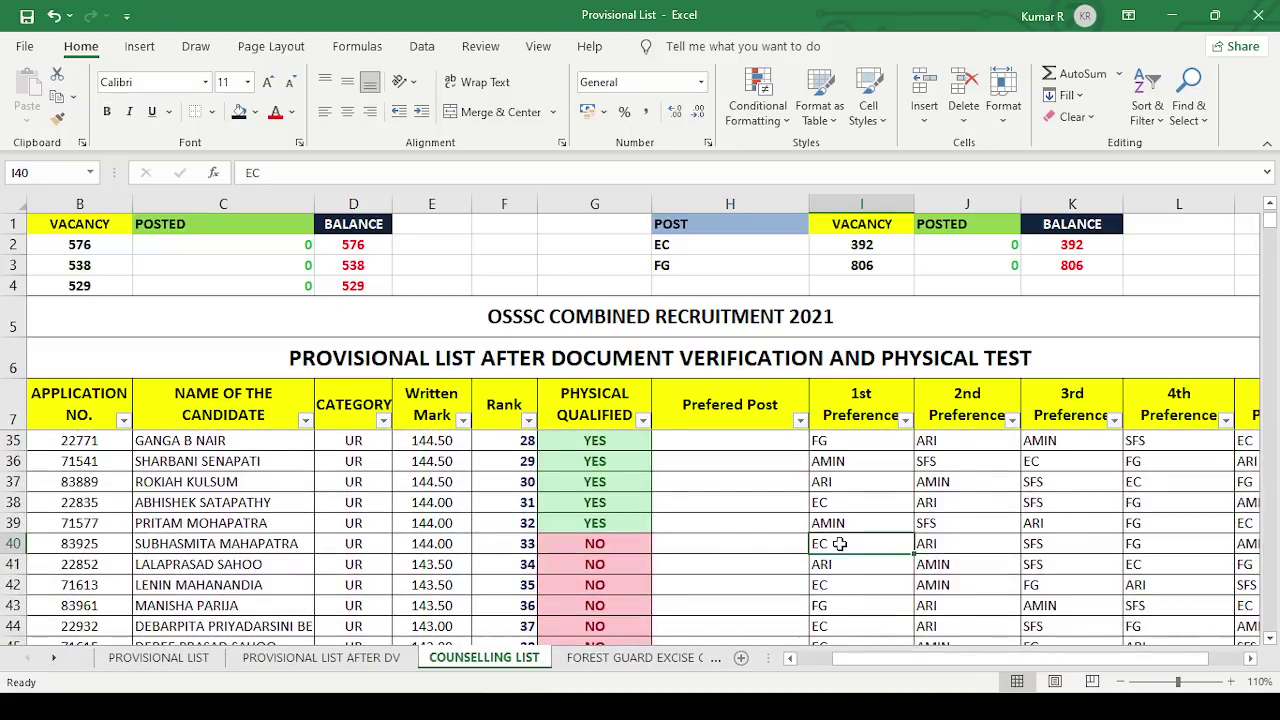
left_click(734, 541)
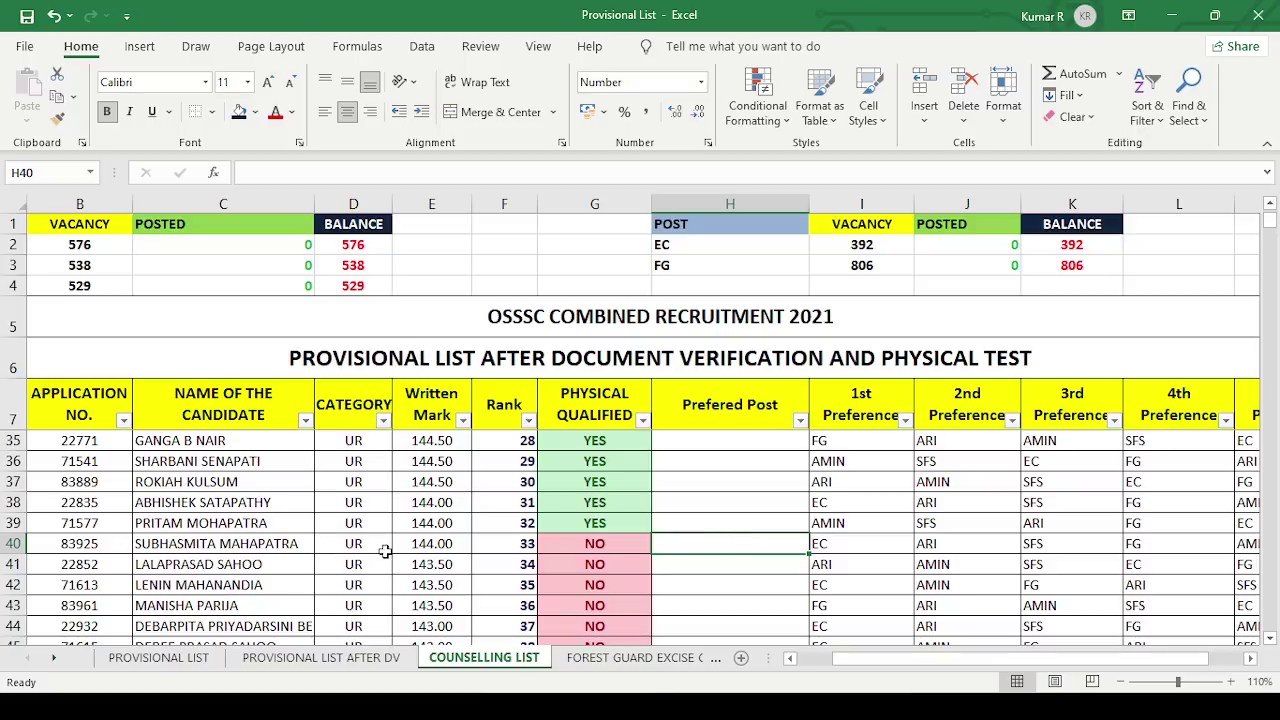
left_click(1232, 682)
left_click(1232, 682)
scroll(459, 610, "down", 2)
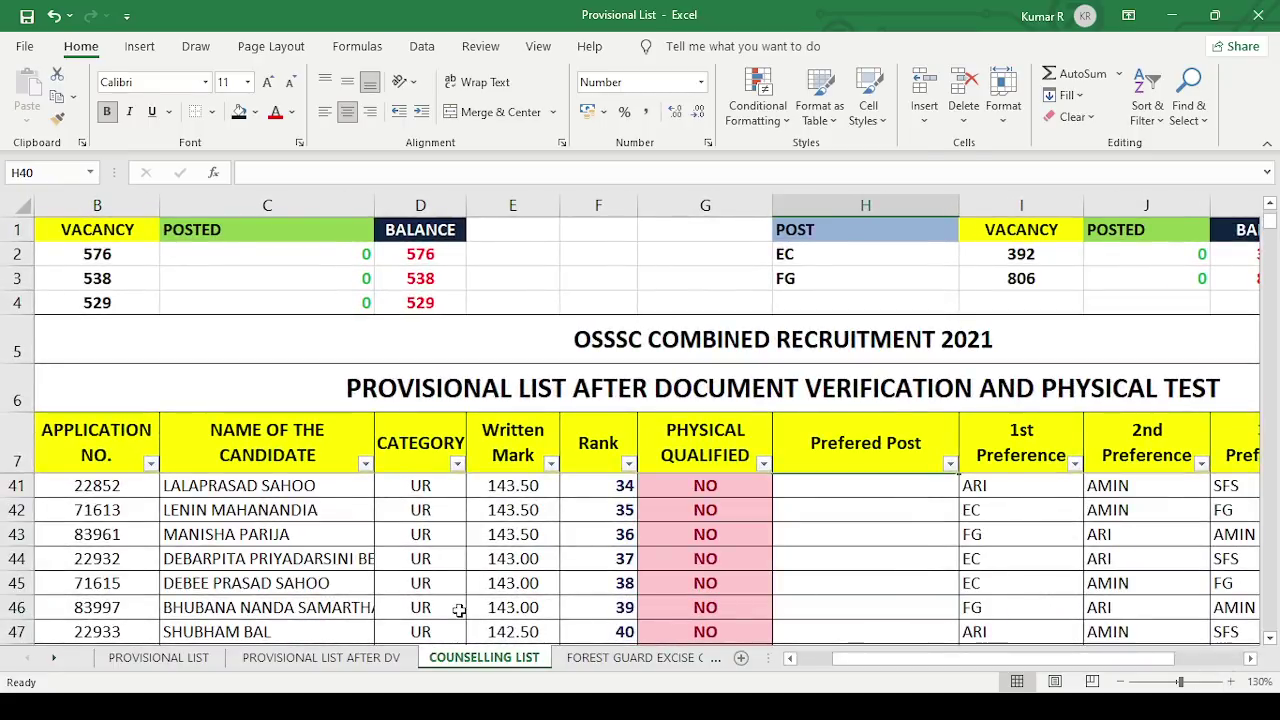
scroll(356, 570, "up", 2)
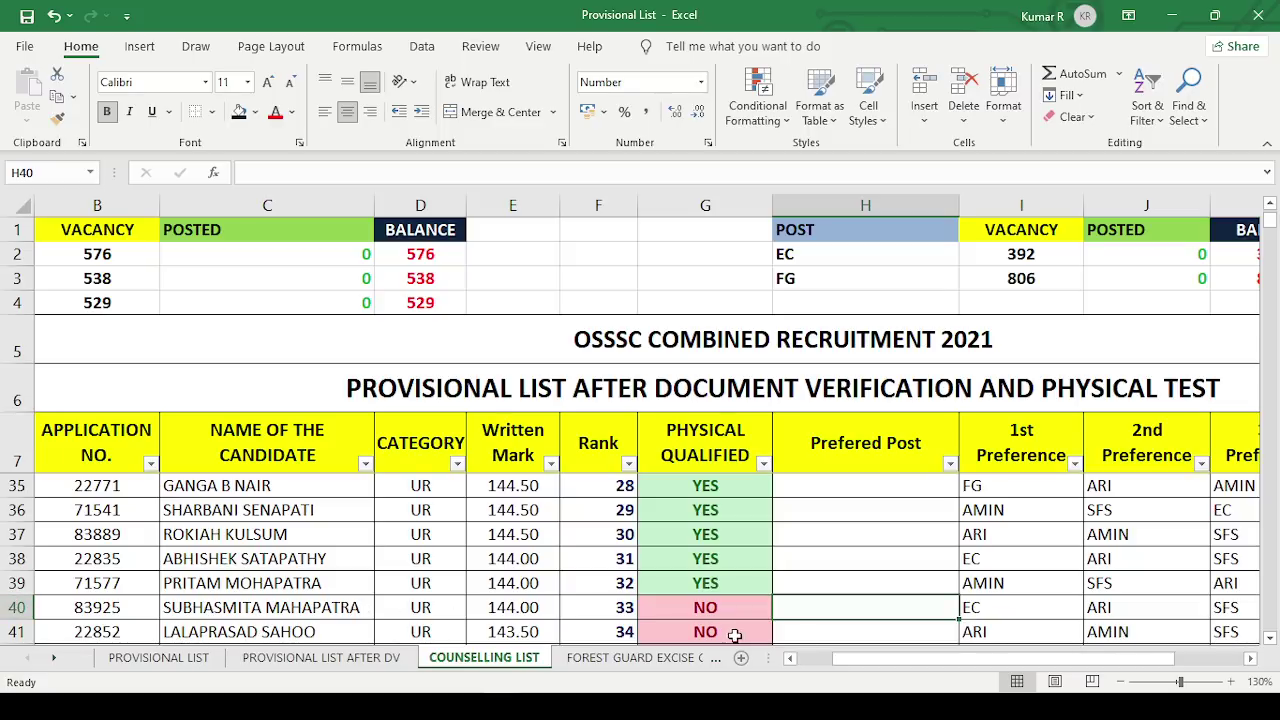
Examine the physical qualification and the first and second preferences of the candidate ranked 33 in row 40.
left_click(726, 607)
scroll(726, 606, "down", 1)
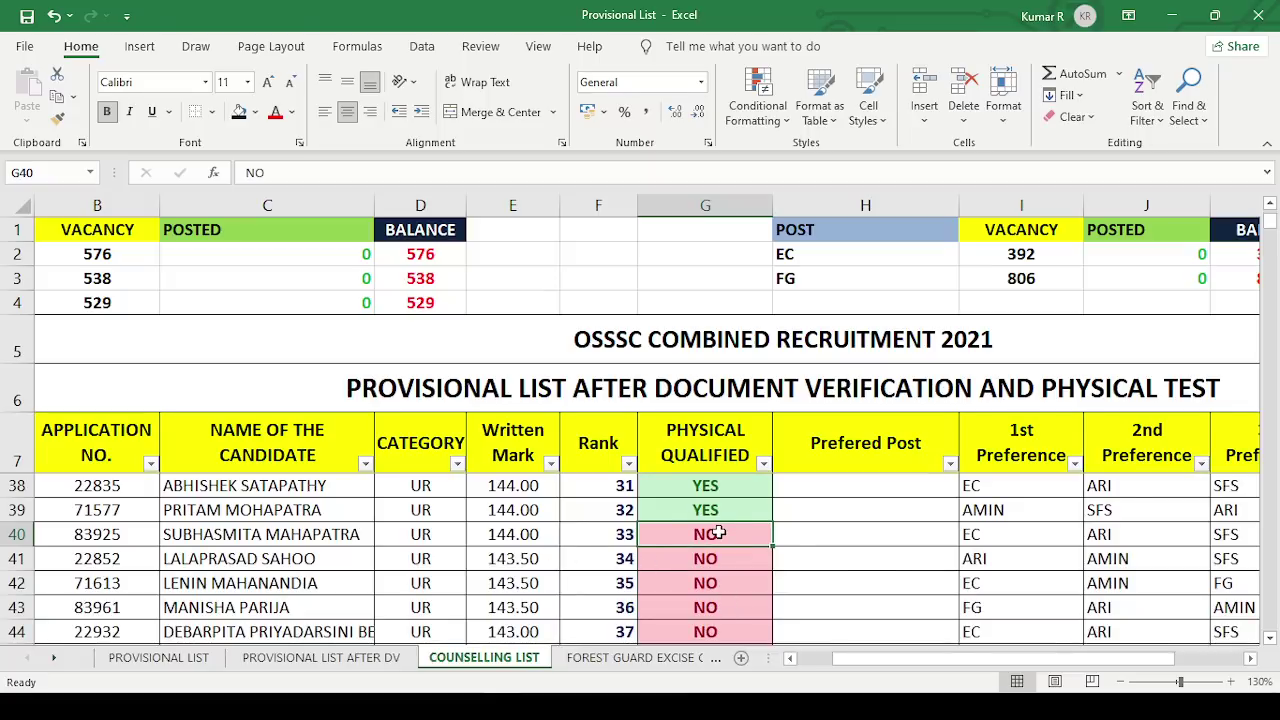
left_click(985, 541)
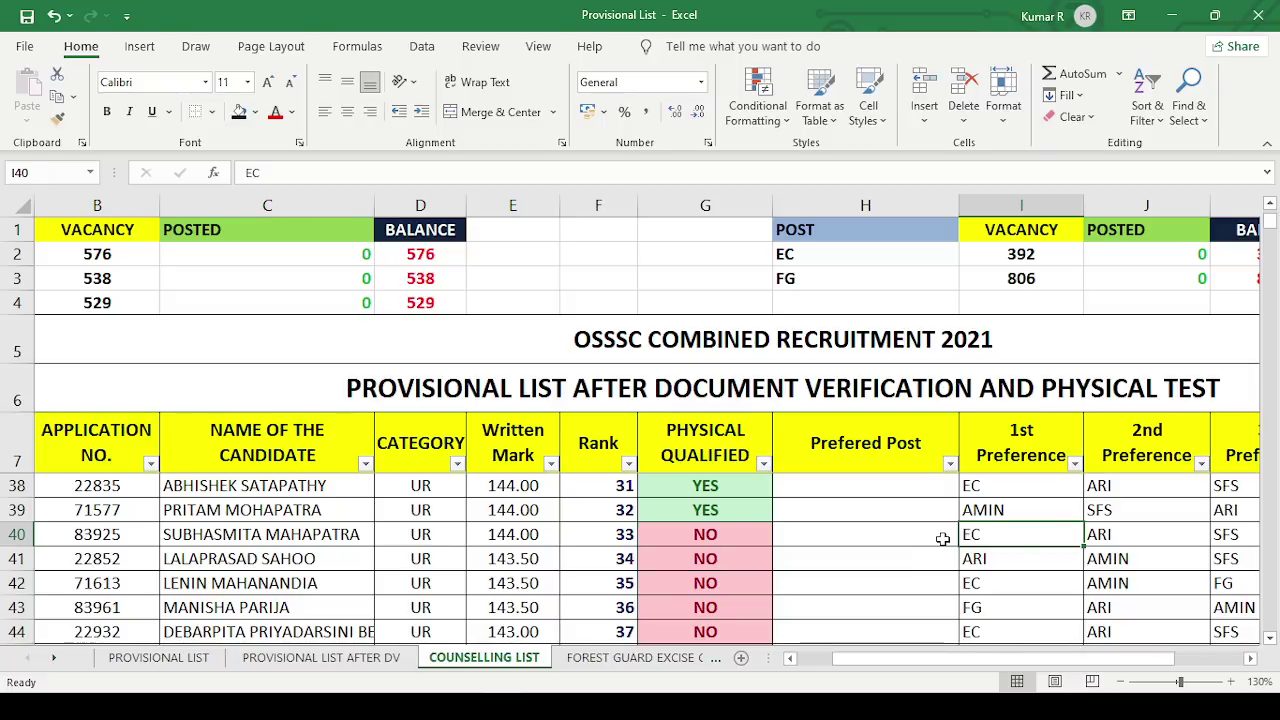
left_click(942, 539)
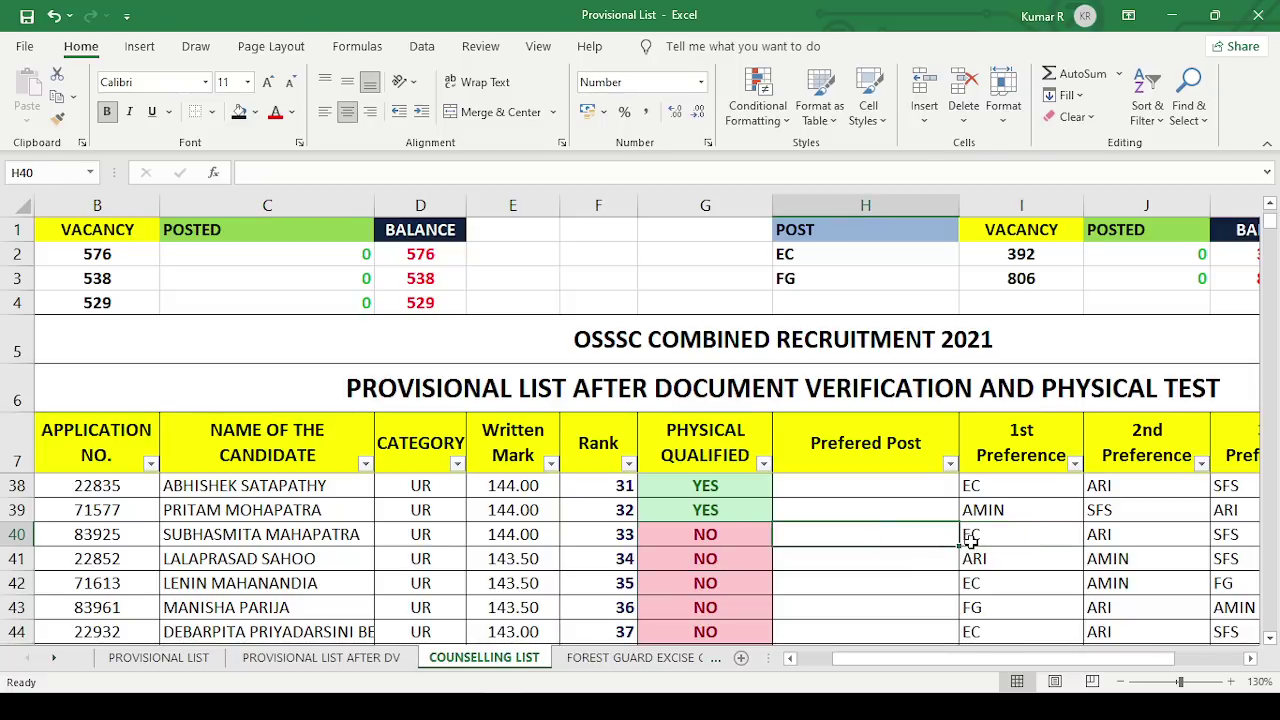
left_click(1092, 538)
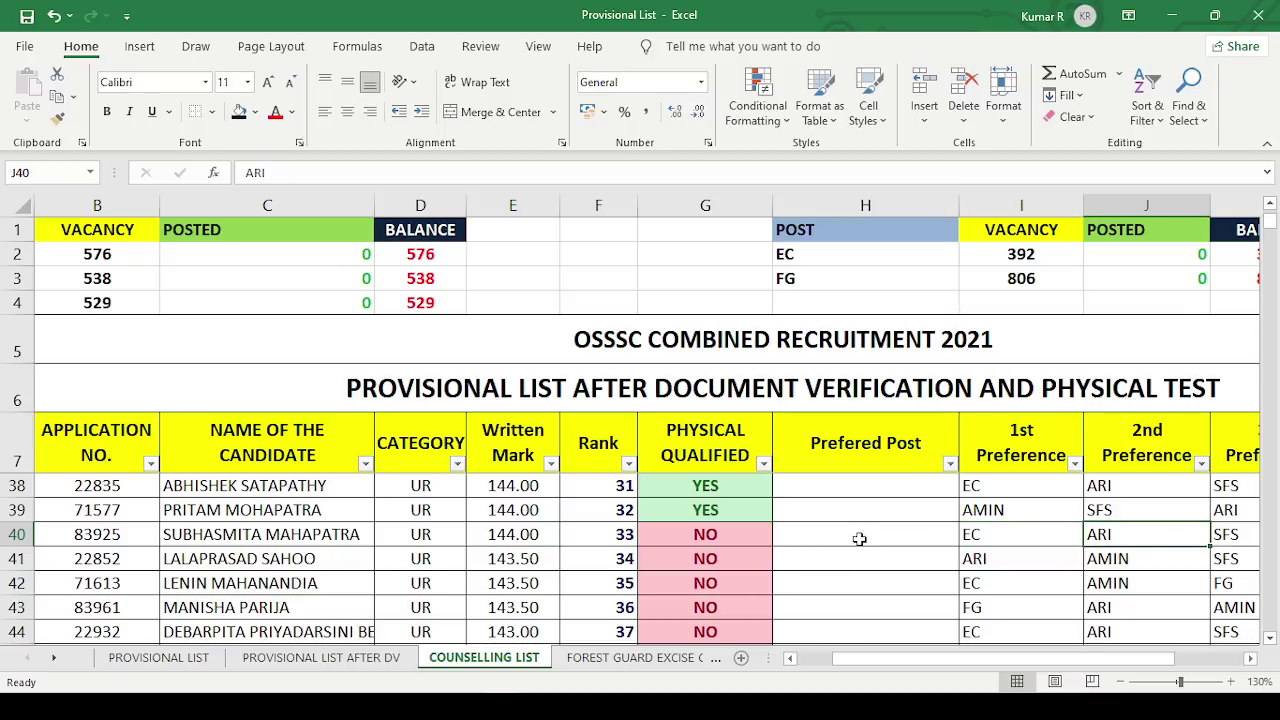
Set the Prefered Post of the first-ranked candidate in cell H8 to ARI and check the ARI balance in D2, with the sheet at 110%.
left_click(1121, 682)
left_click(1121, 682)
scroll(806, 545, "up", 5)
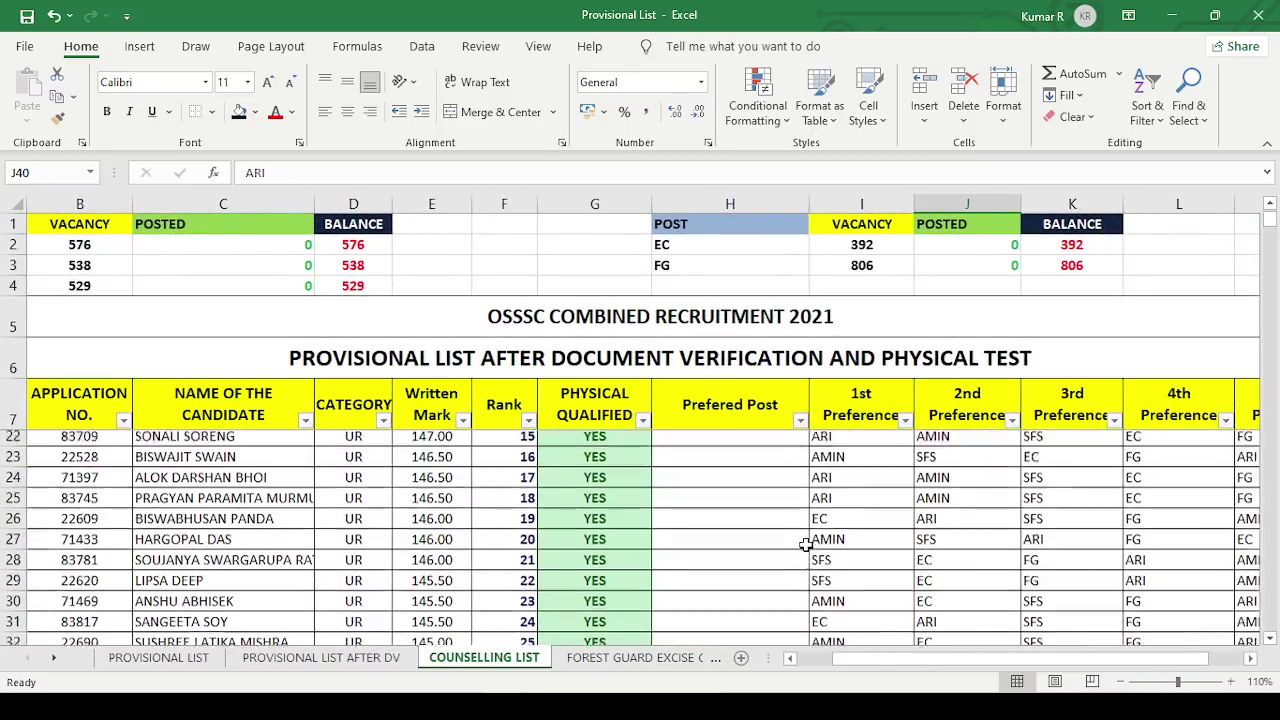
scroll(806, 545, "up", 5)
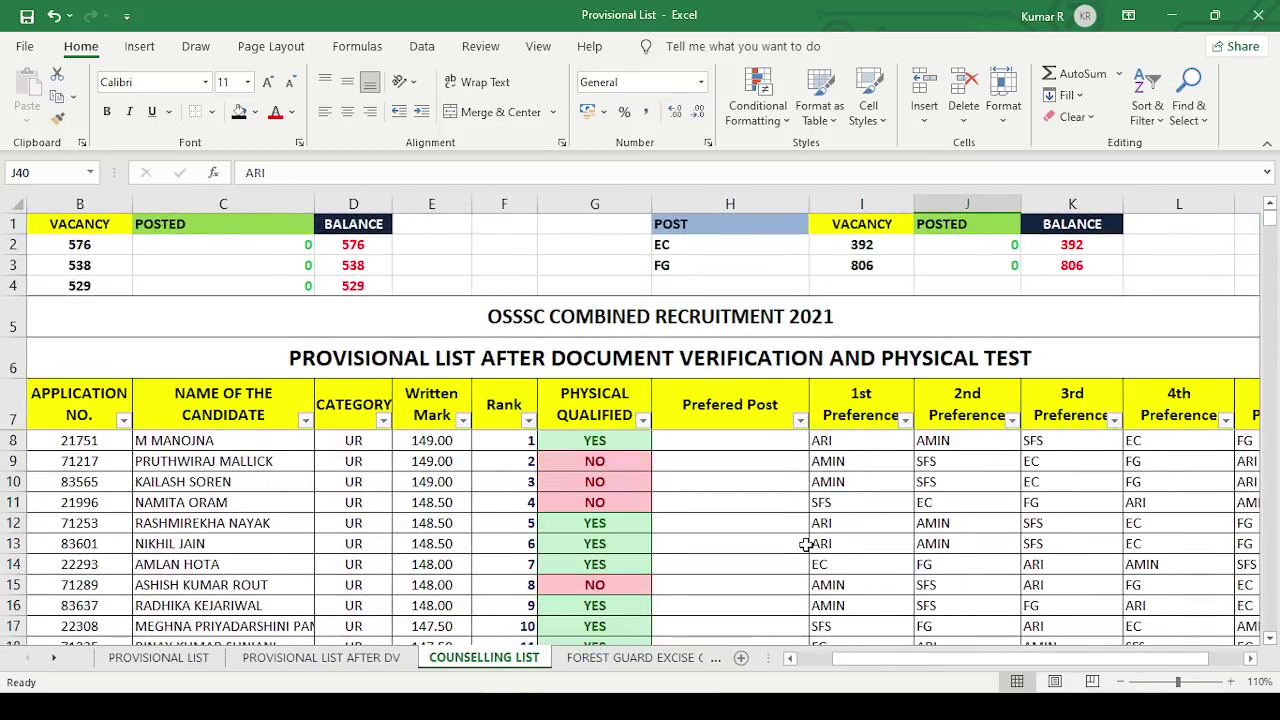
left_click(723, 447)
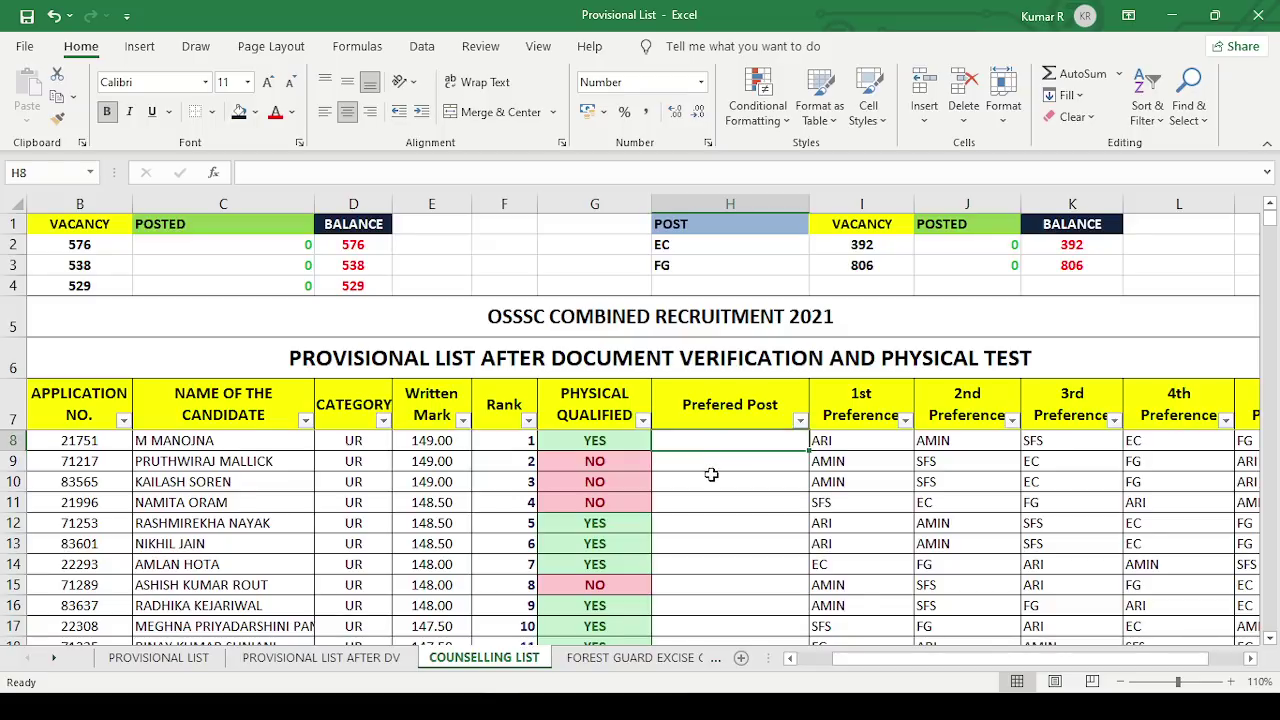
type("ARI")
key("Return")
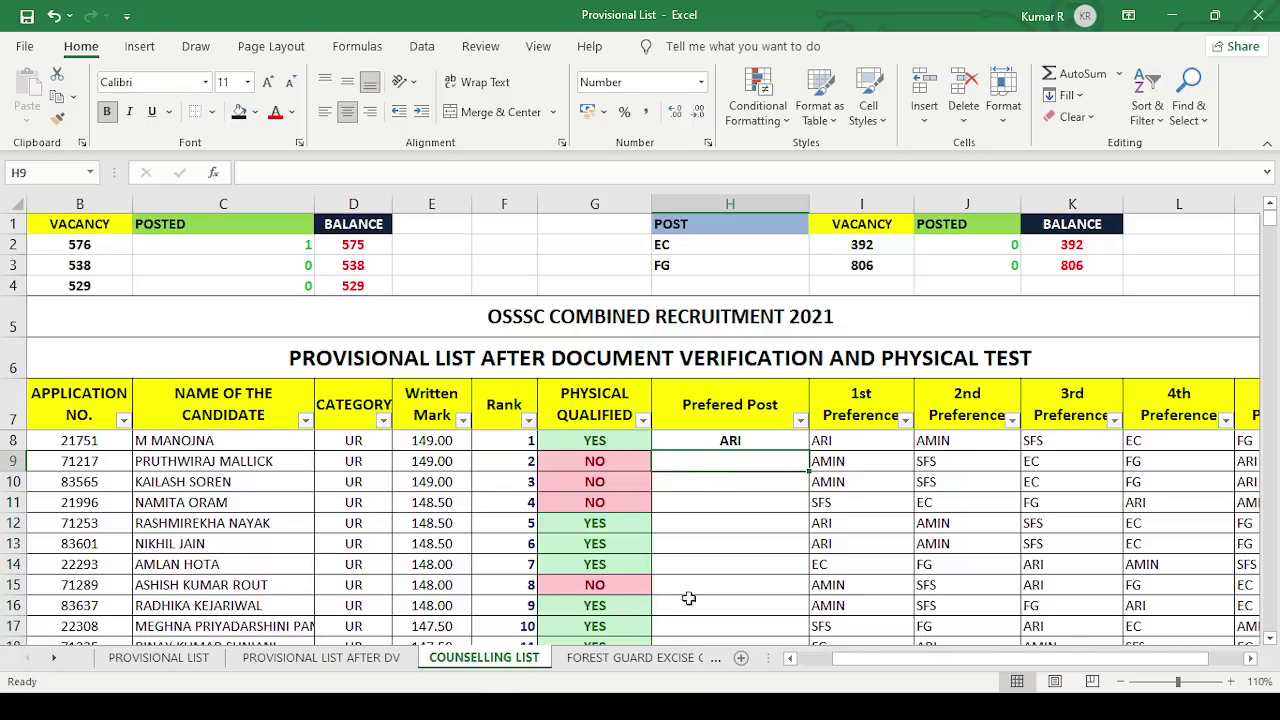
left_click_drag(868, 660, 700, 660)
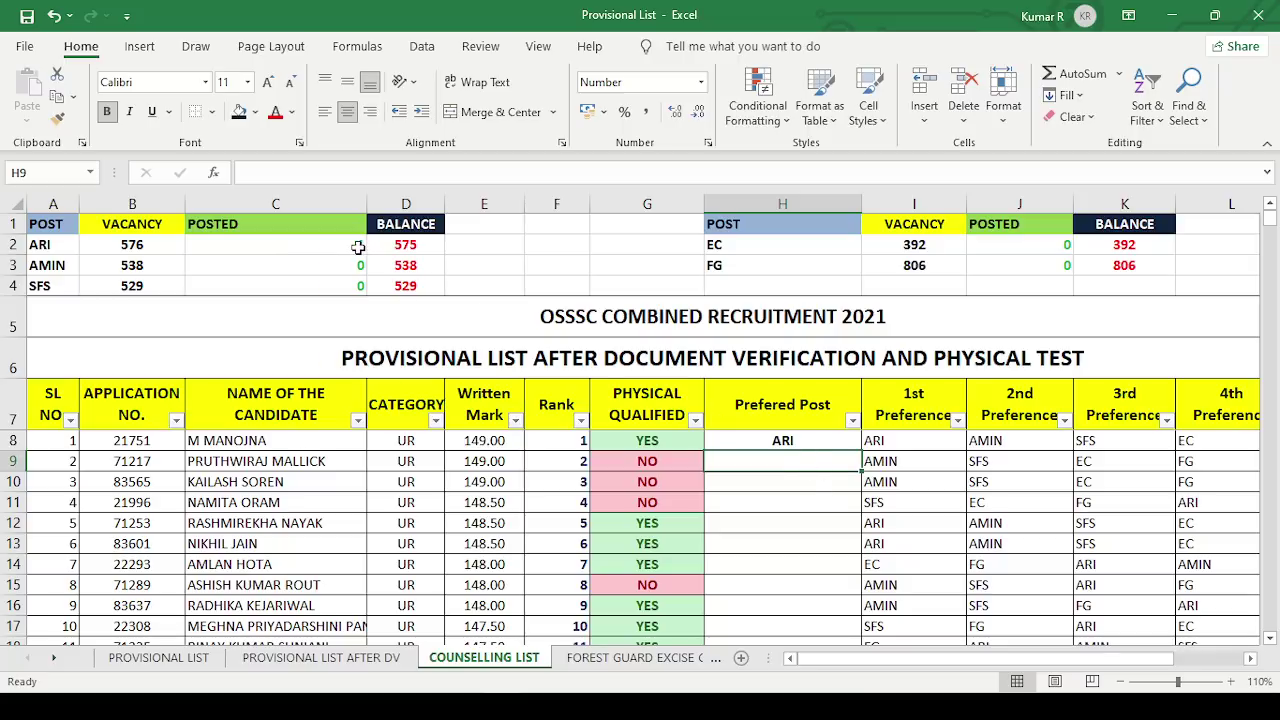
left_click(416, 247)
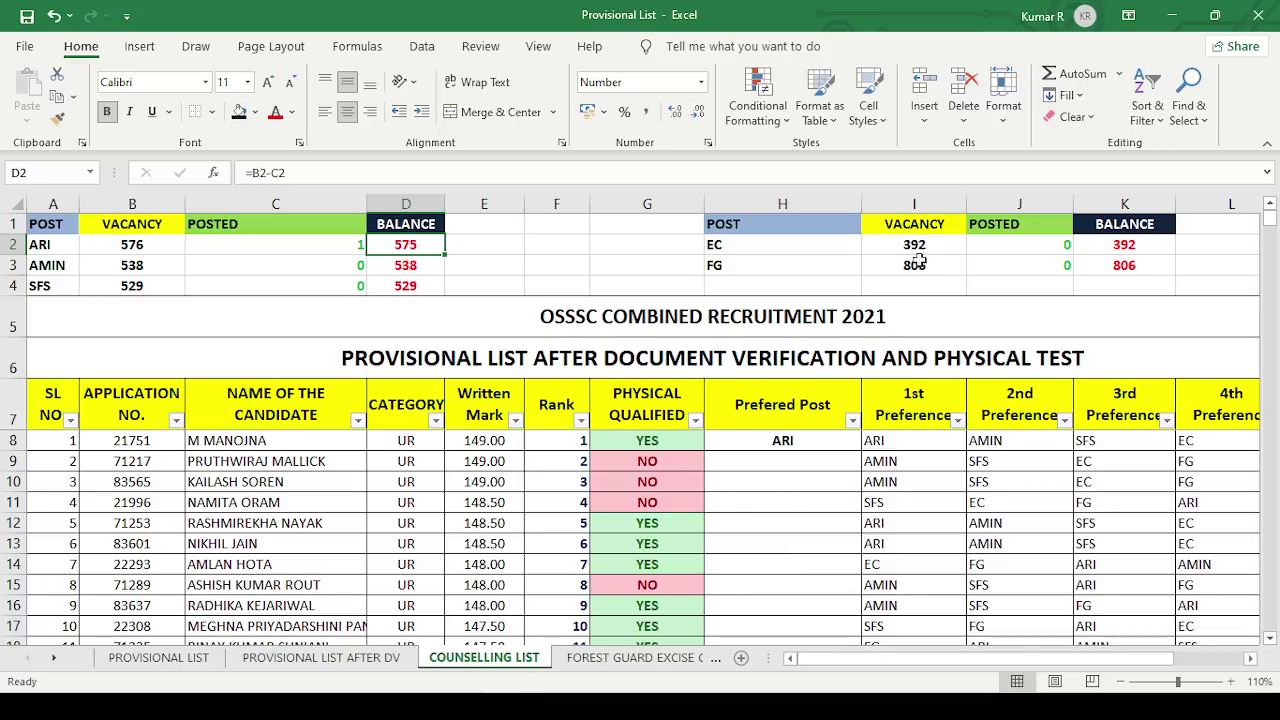
Insert a new column before the 1st Preference column and head it DISTRICT in cell I7.
left_click(918, 207)
left_click_drag(920, 210, 918, 206)
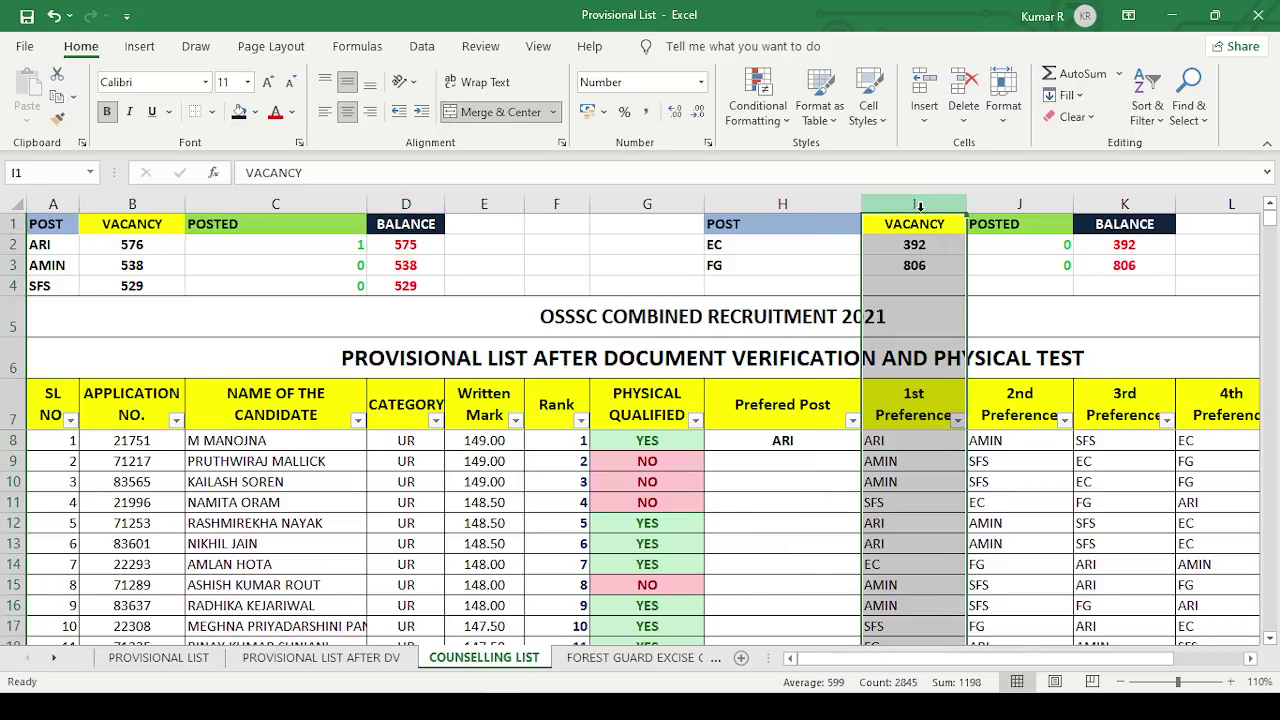
right_click(918, 205)
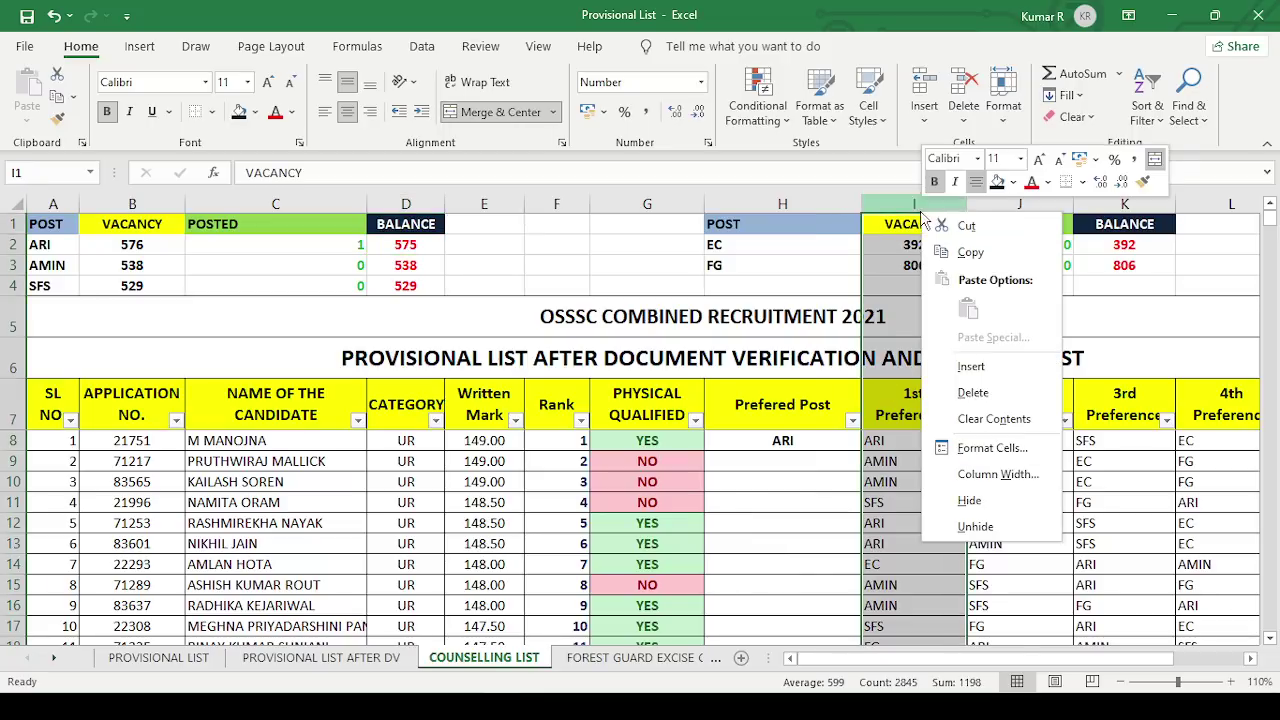
left_click(971, 367)
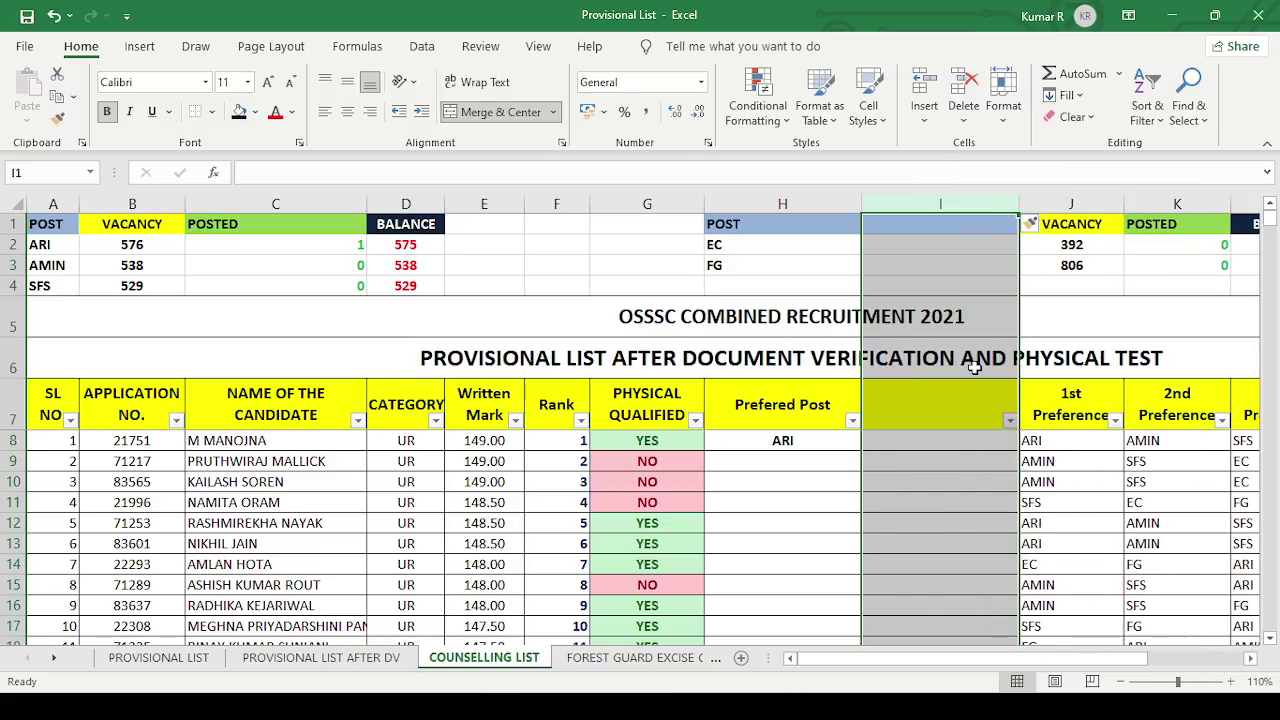
left_click(939, 440)
left_click(939, 417)
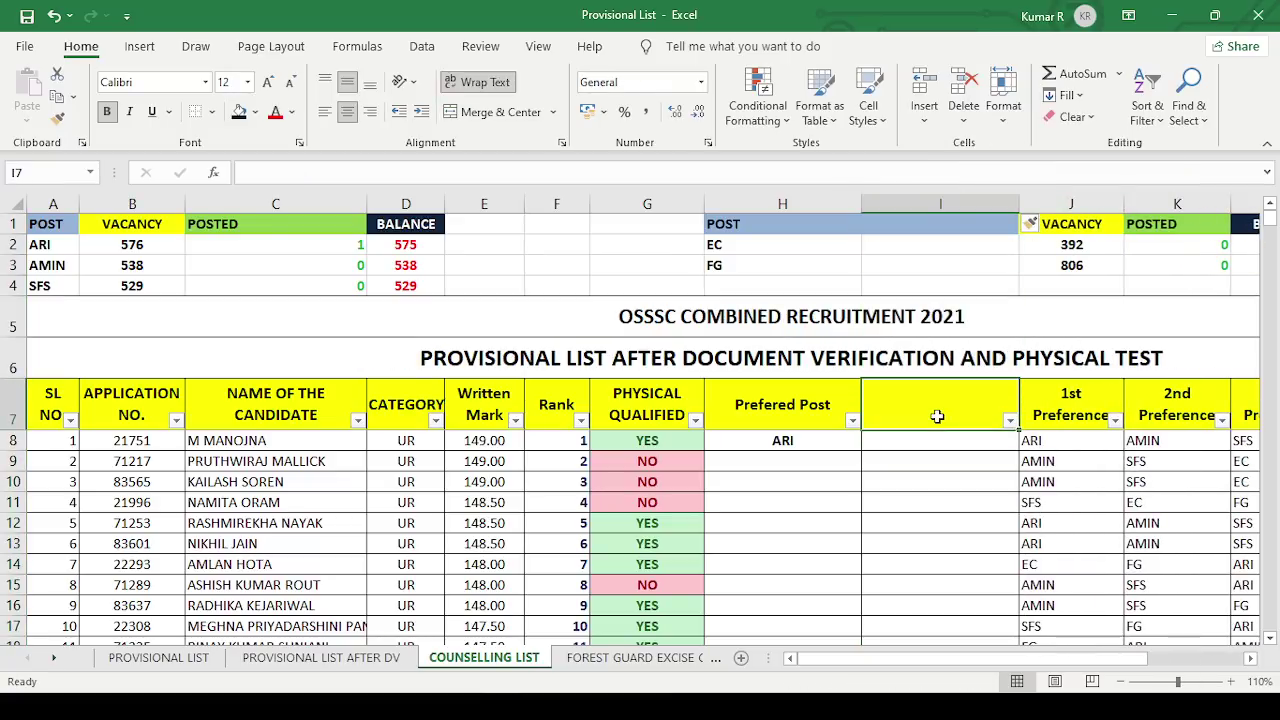
type("DISTRICT")
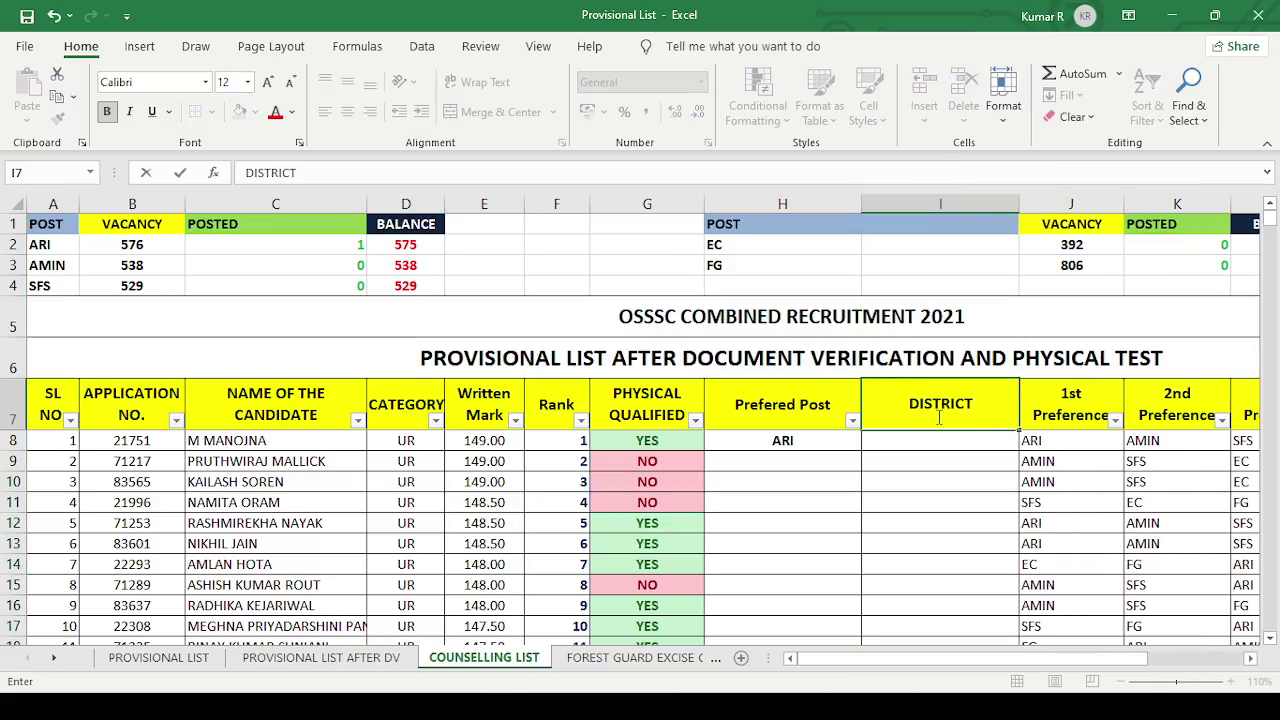
key("Return")
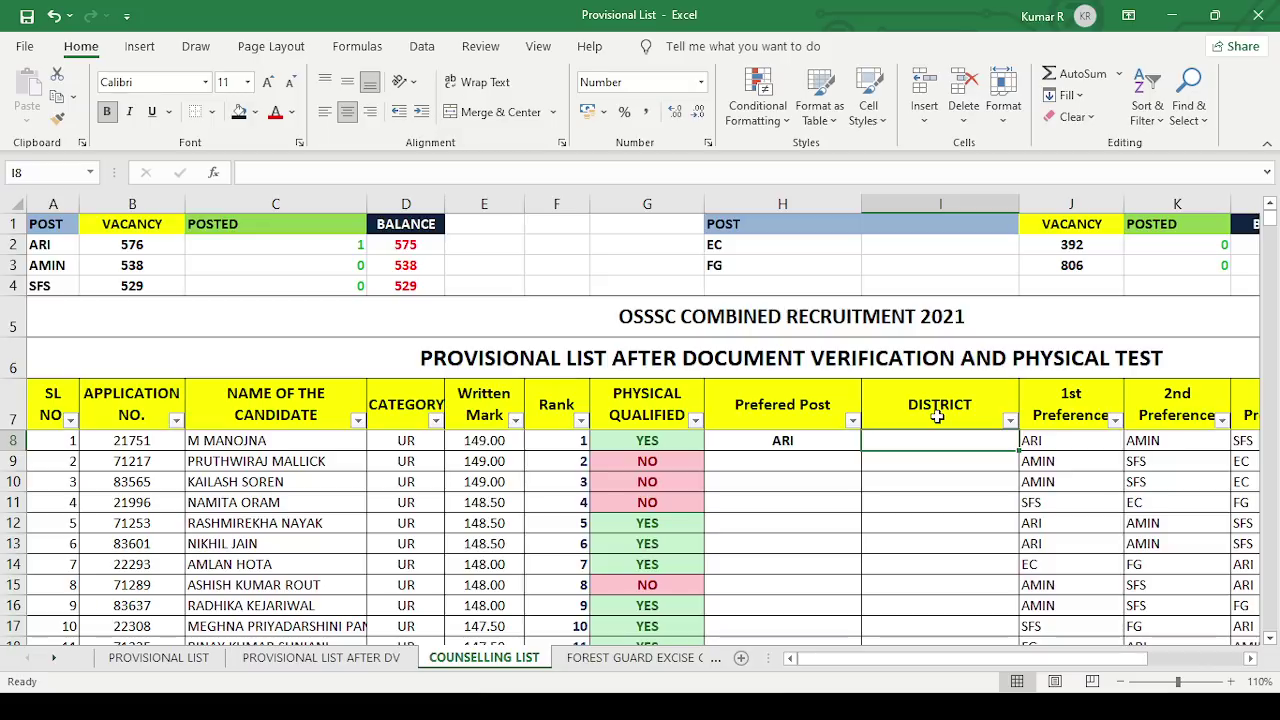
Enter KHURDHA as the district of the first-ranked candidate in cell I8.
type("KHURDHA")
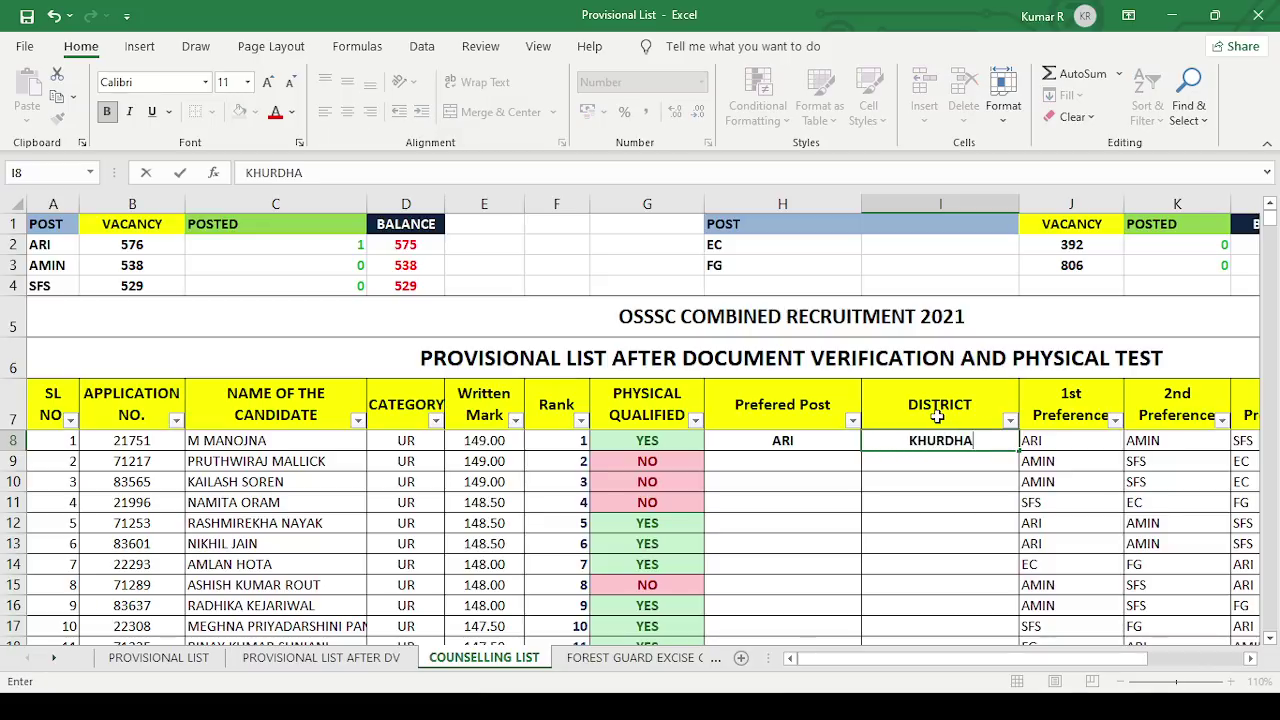
key("Return")
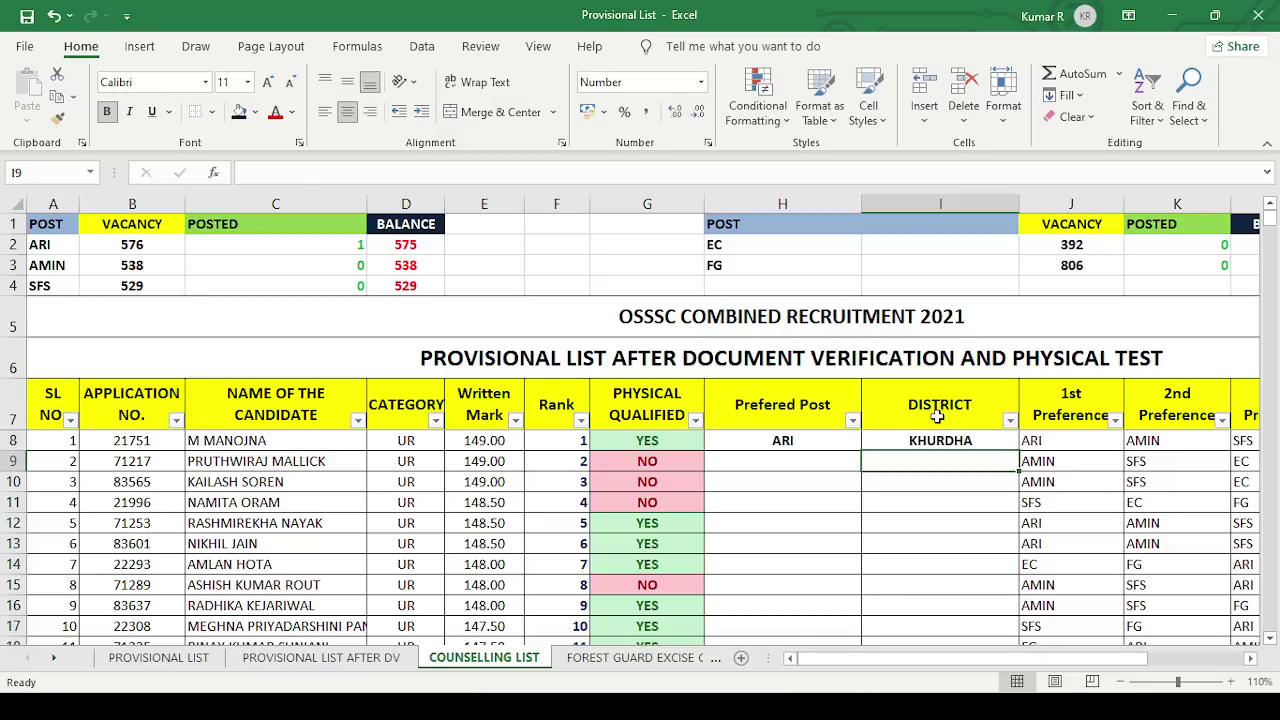
left_click(957, 440)
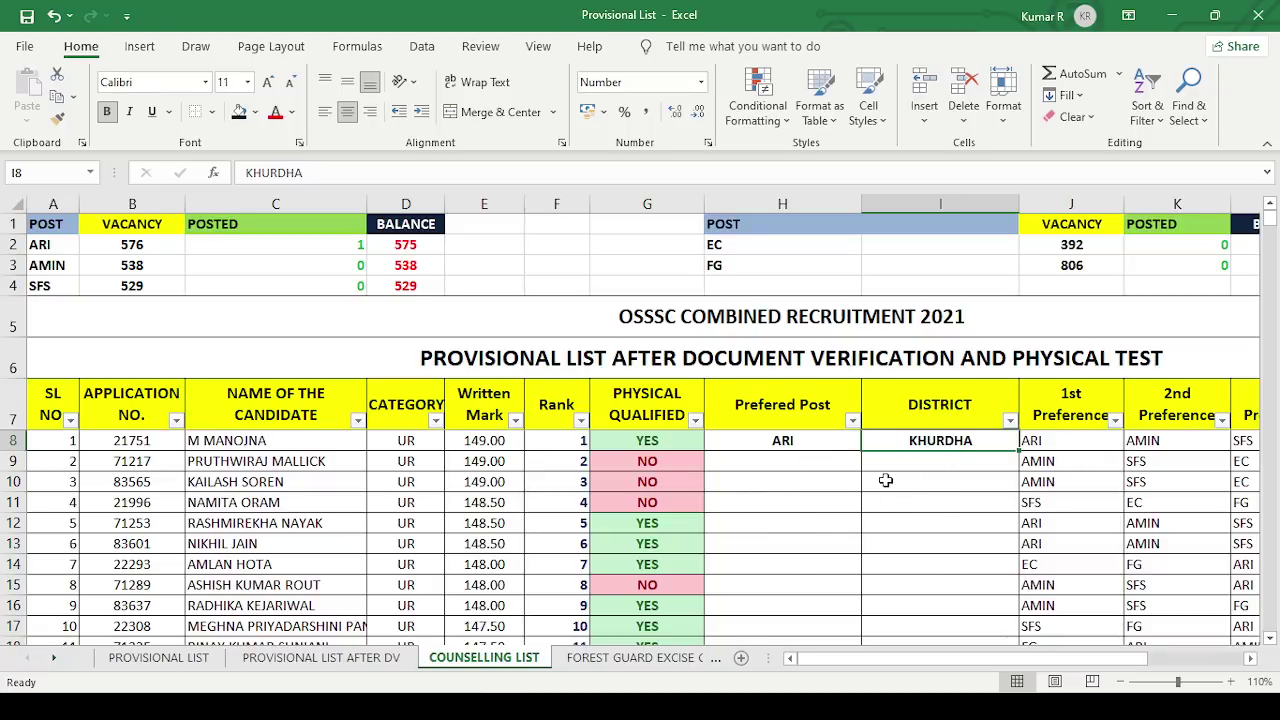
Narrow the DISTRICT column so that more of the preference columns fit in view.
left_click(804, 466)
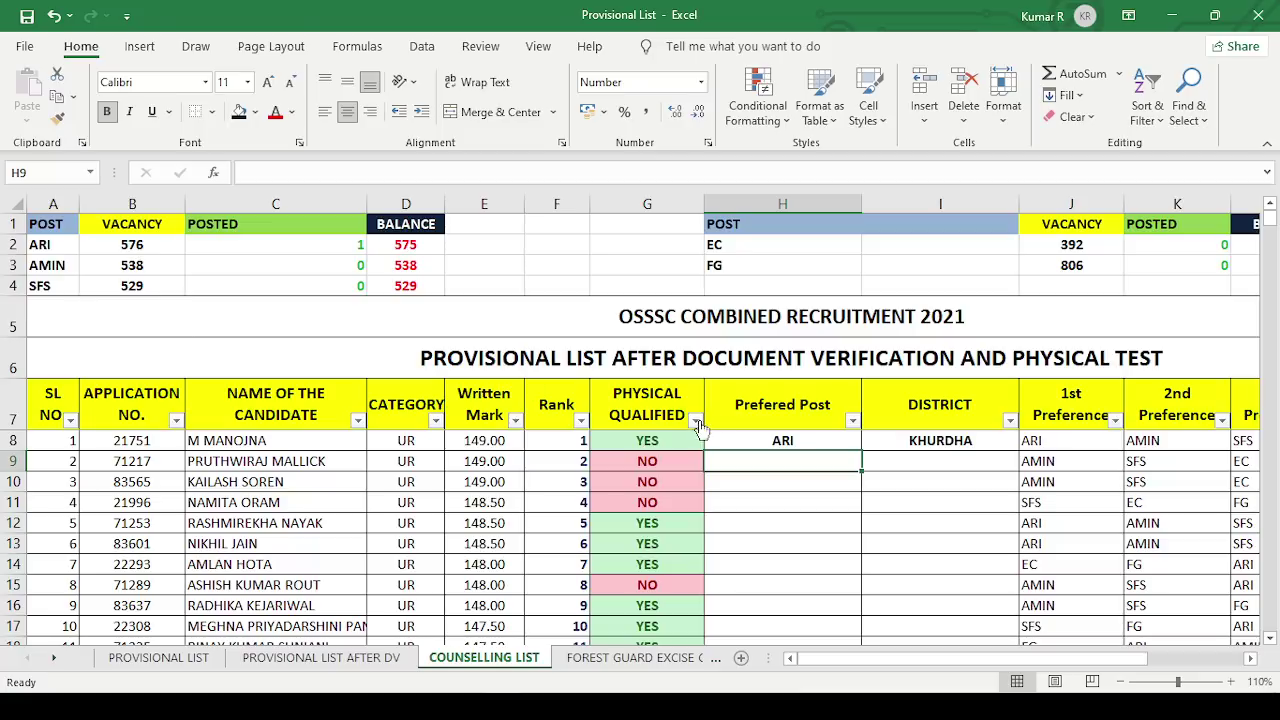
scroll(1053, 670, "right", 1)
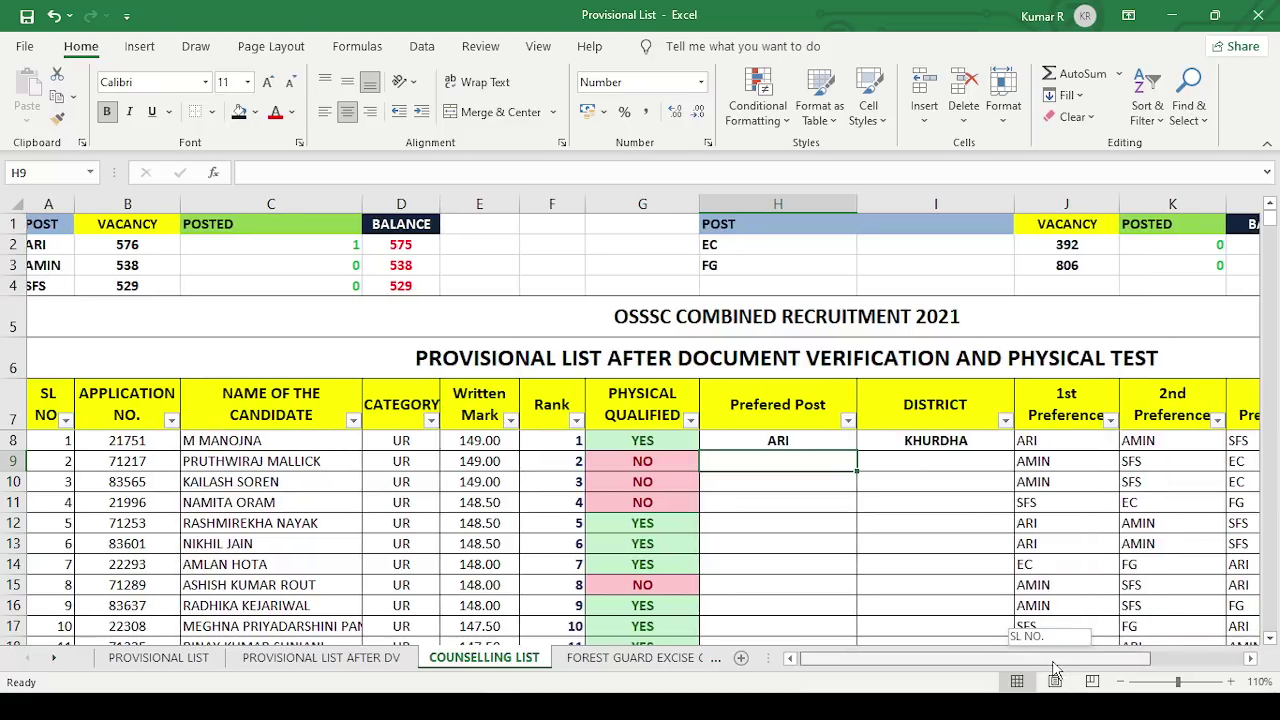
left_click_drag(1053, 668, 1049, 666)
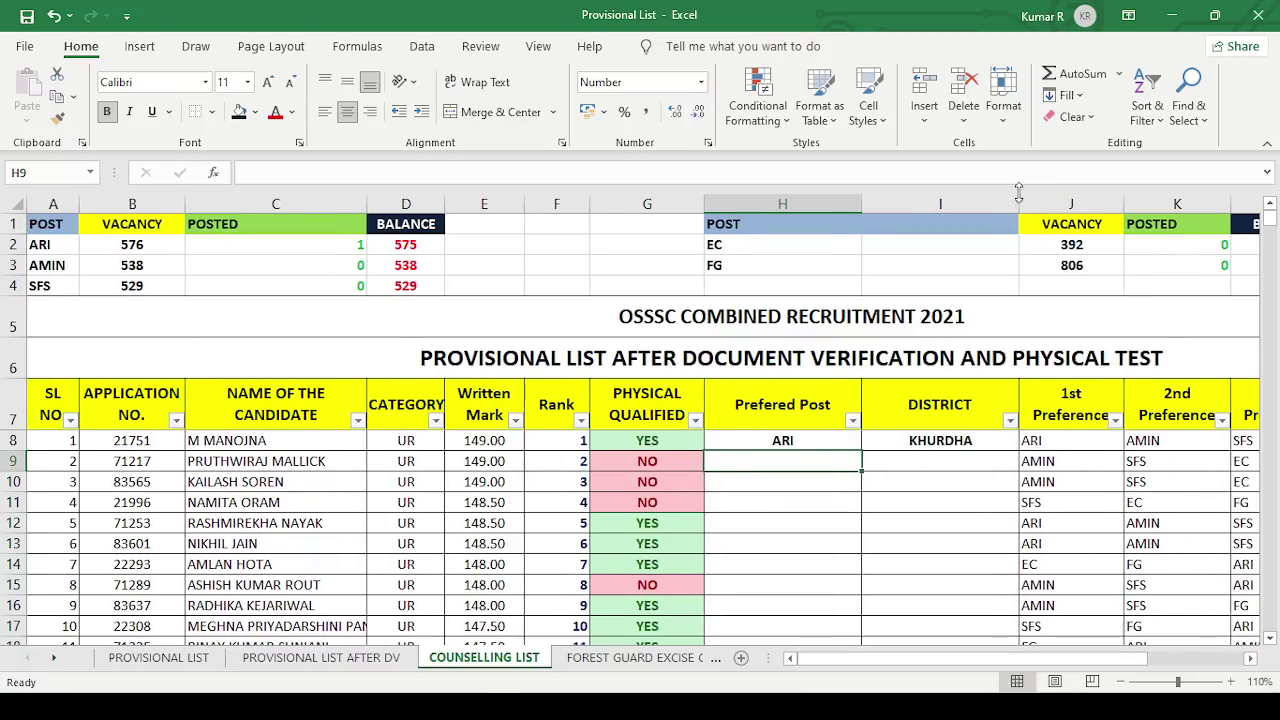
left_click(997, 201)
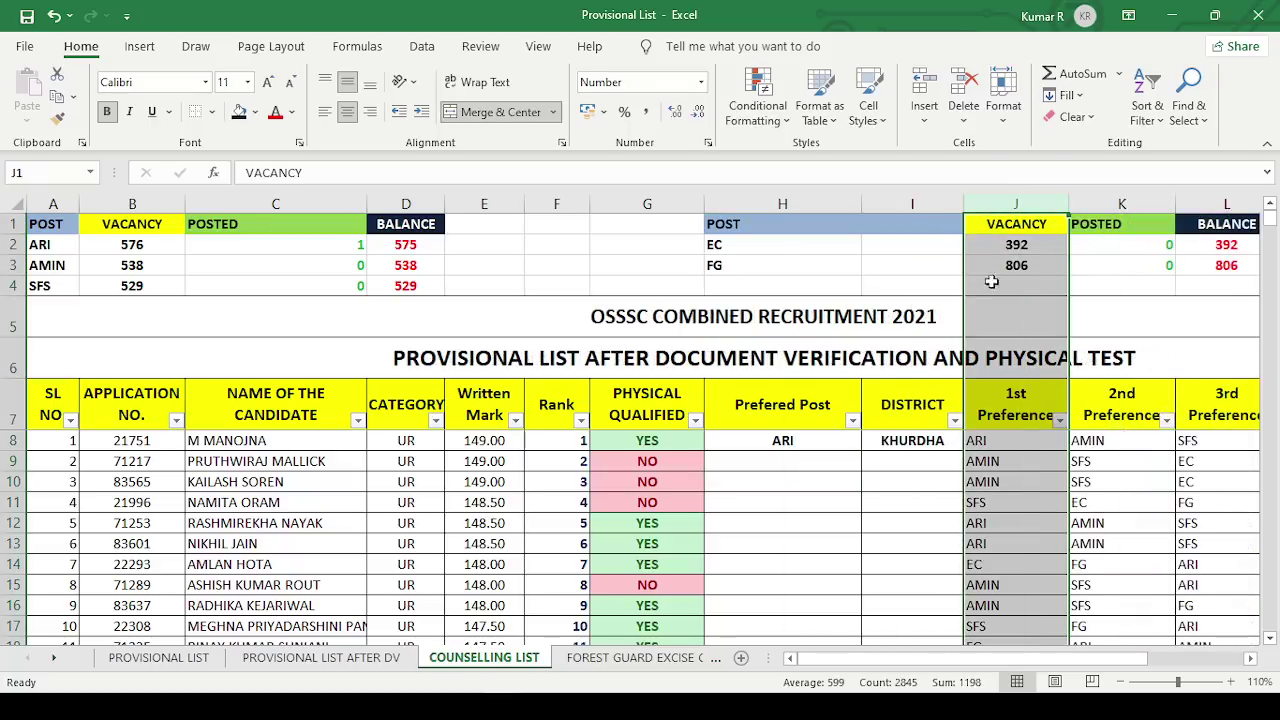
Enter AMIN, ARI, SFS and EC as the Prefered Posts of the candidates ranked 2 to 5 in cells H9 to H12.
left_click(780, 470)
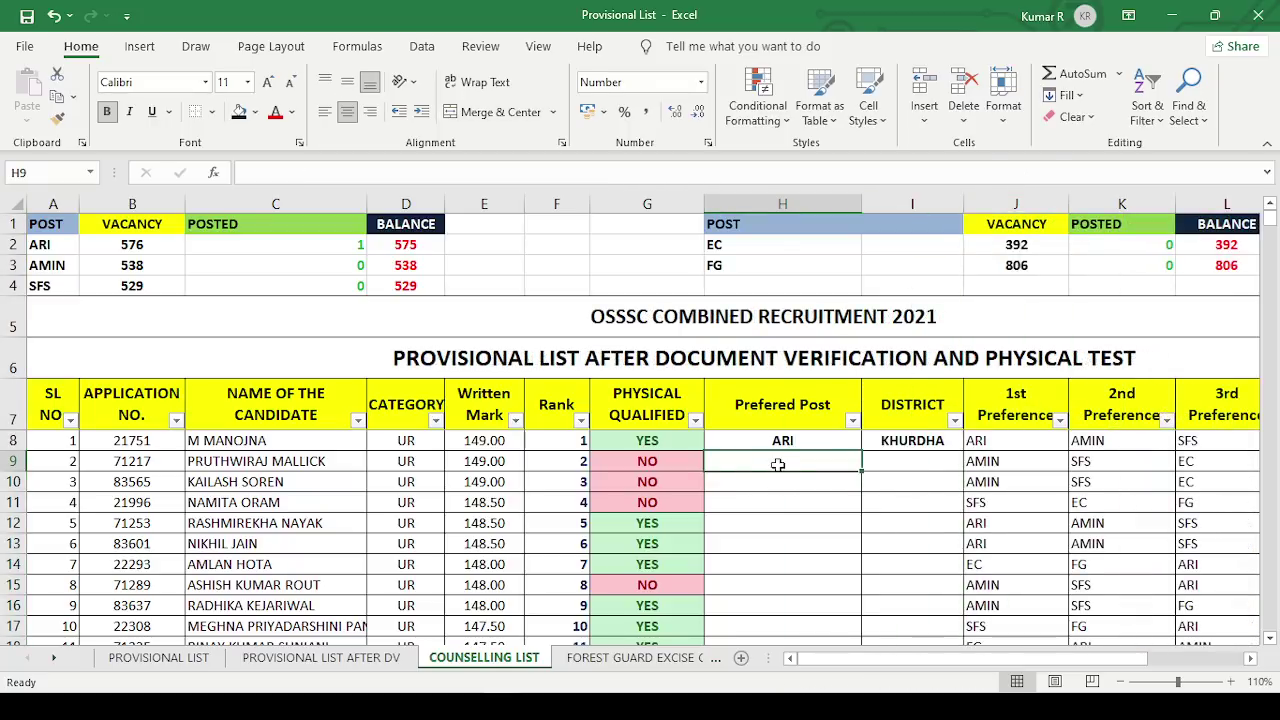
type("AMIN")
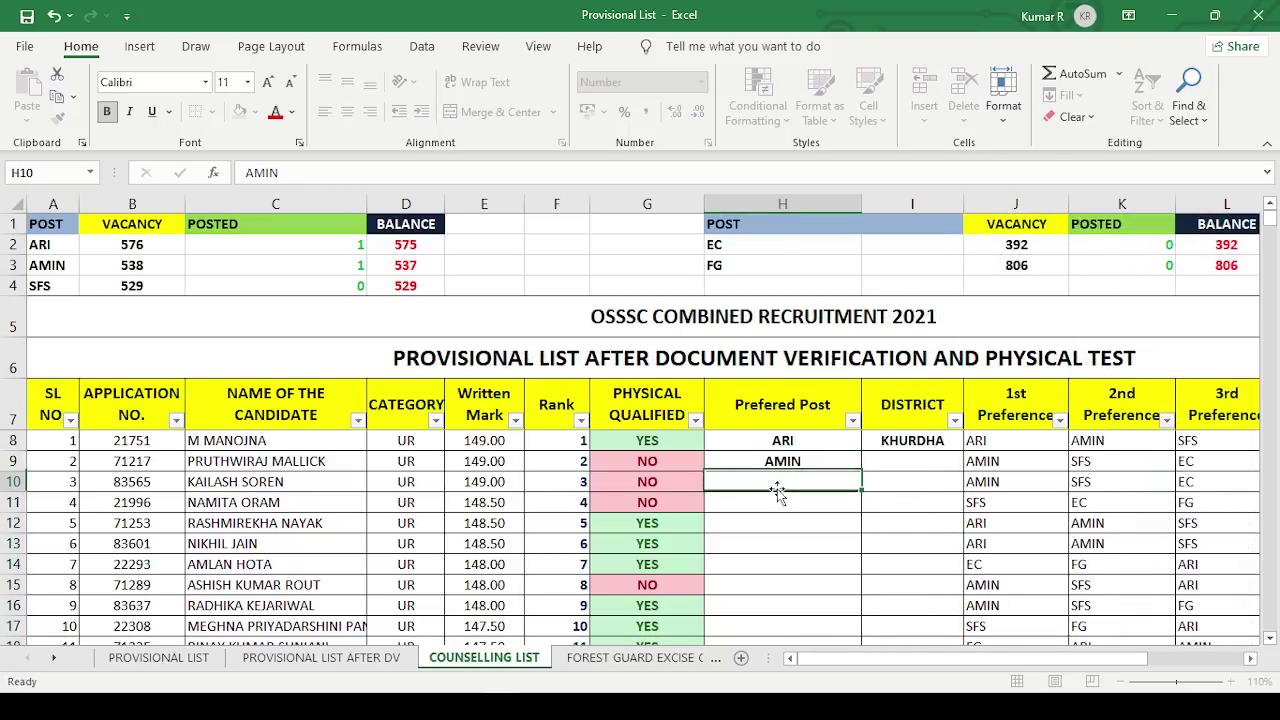
key("Return")
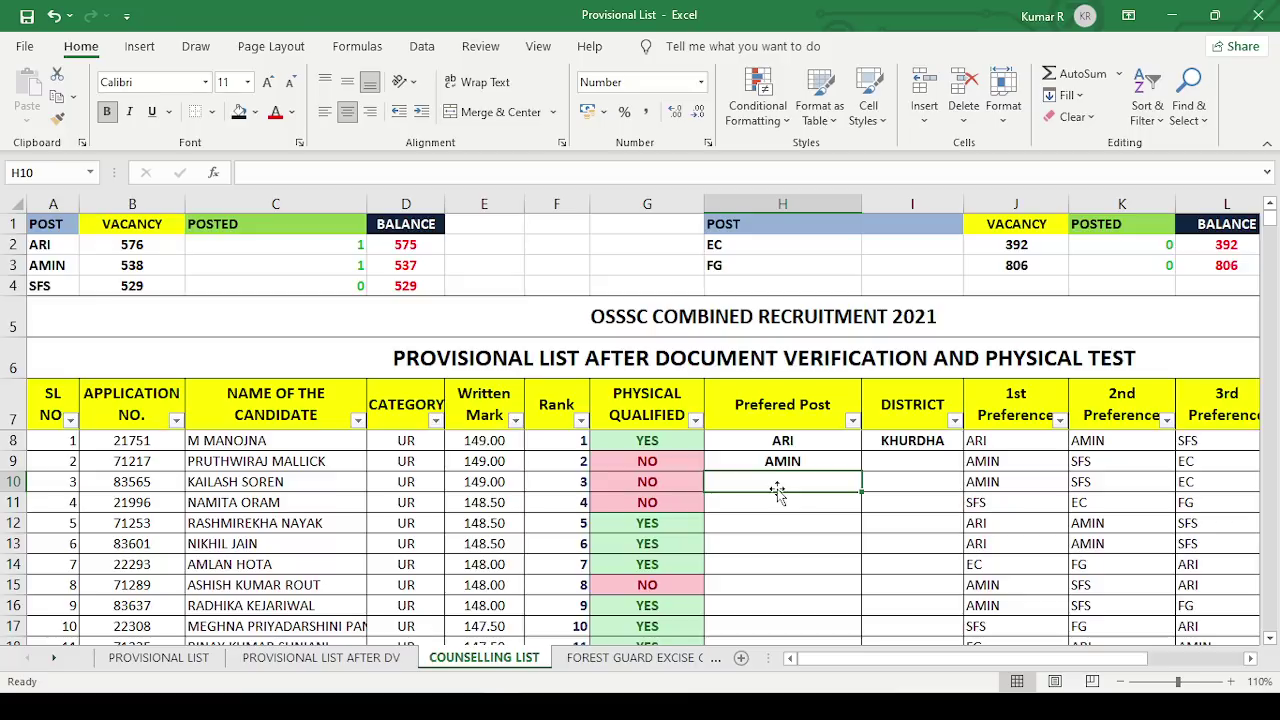
type("ARI")
key("Return")
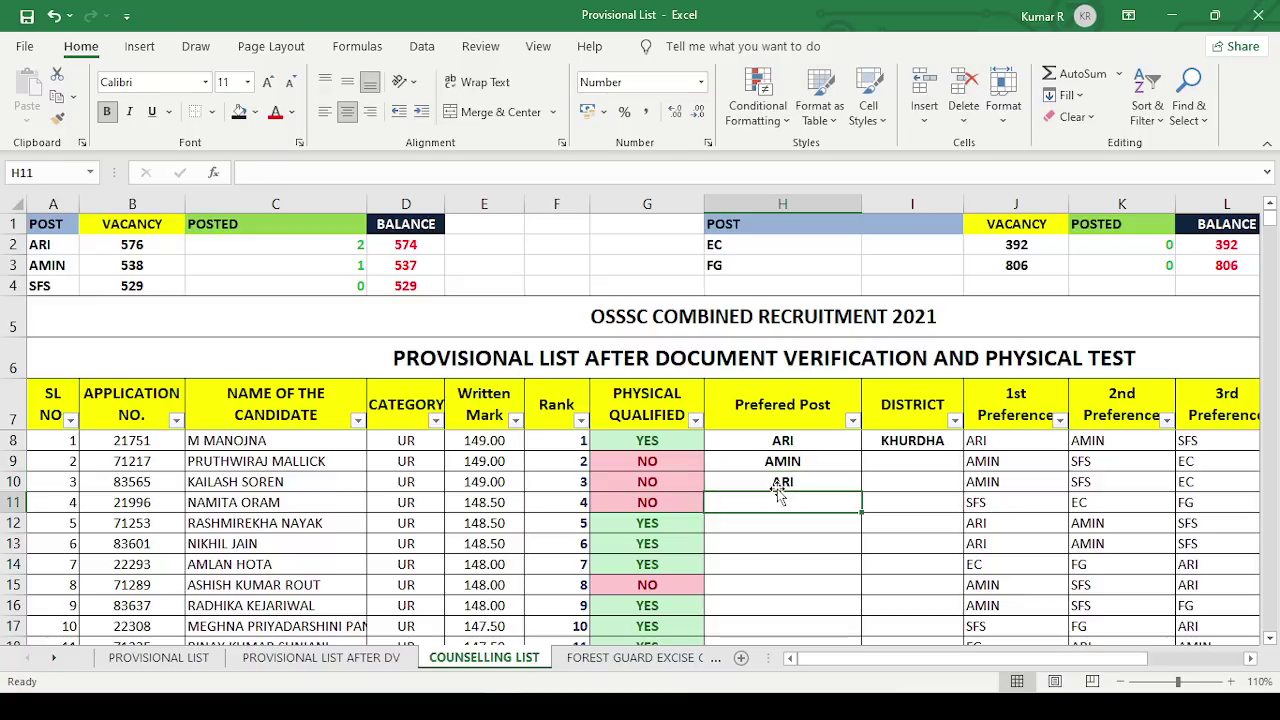
type("SFS")
key("Return")
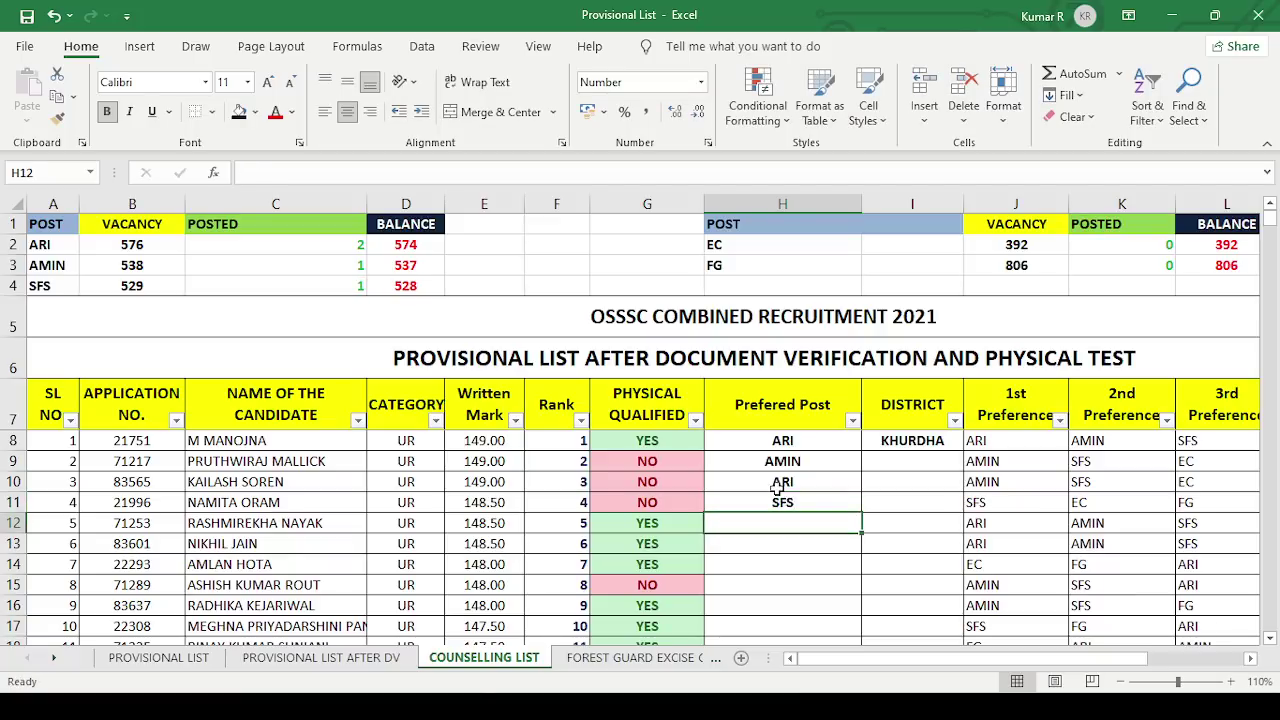
type("EC")
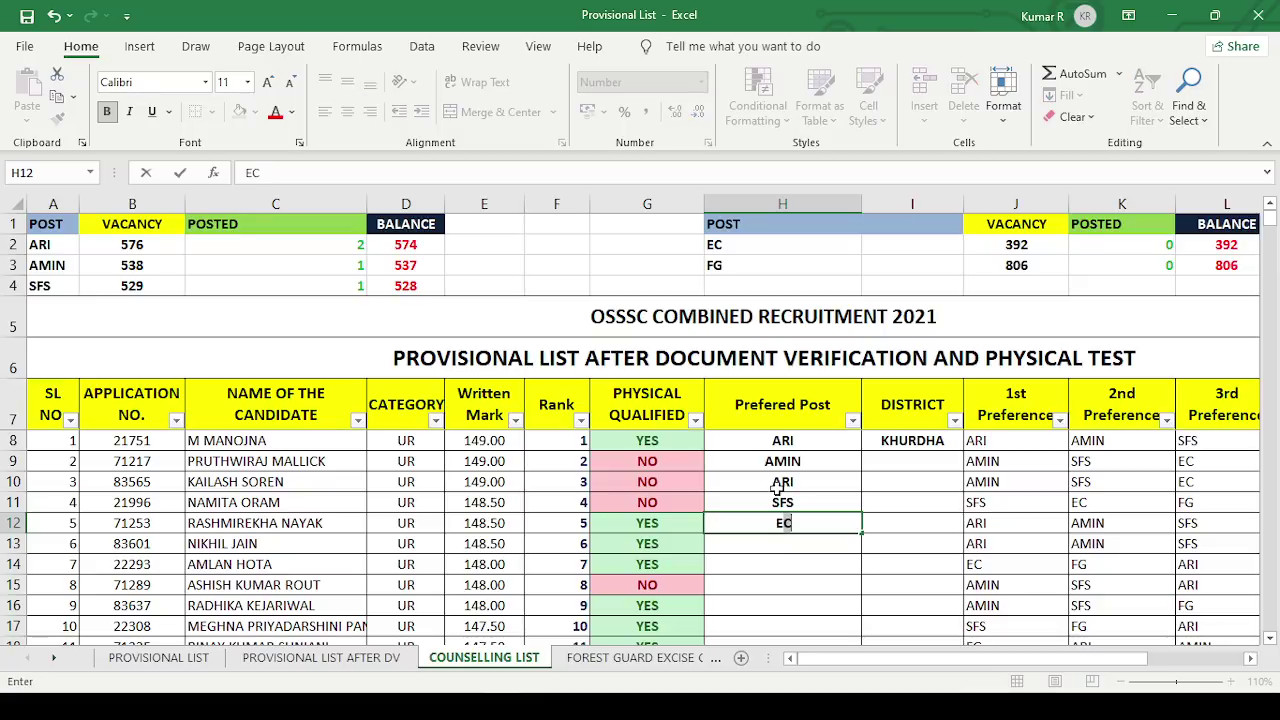
key("Return")
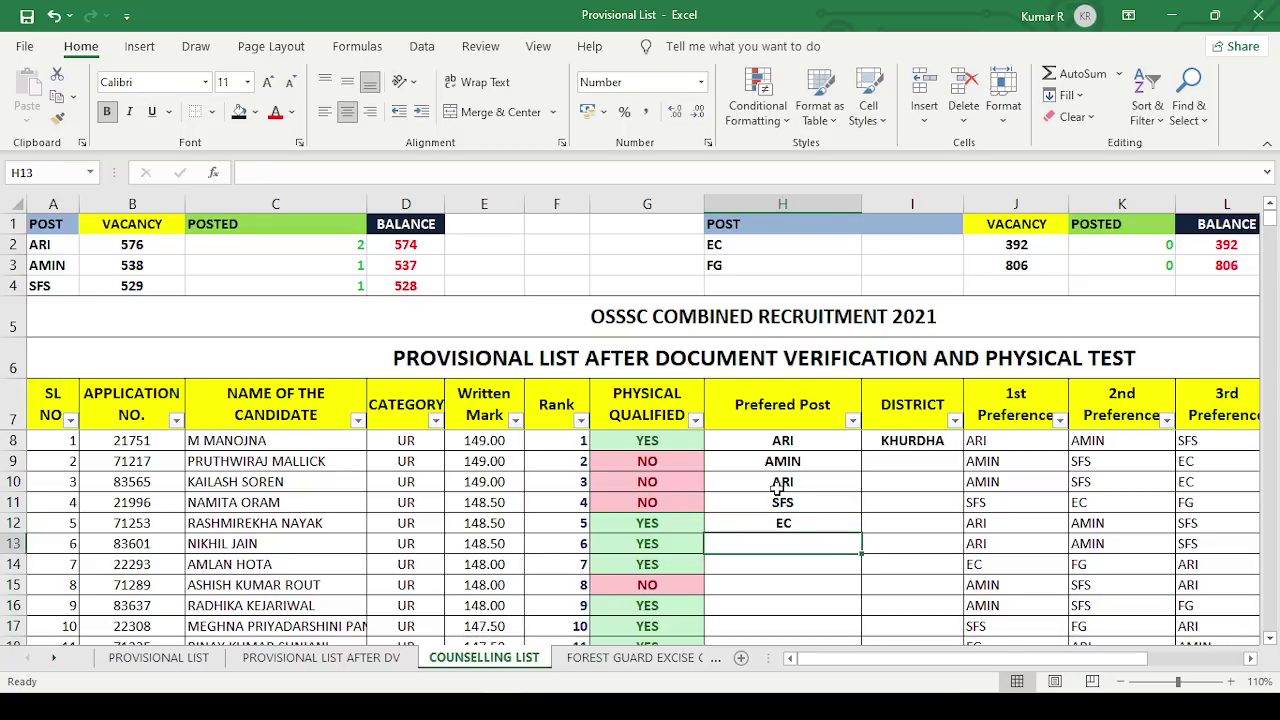
Try FG as the Prefered Post of the fifth-ranked candidate in cell H12, and replace it with EC.
left_click(812, 522)
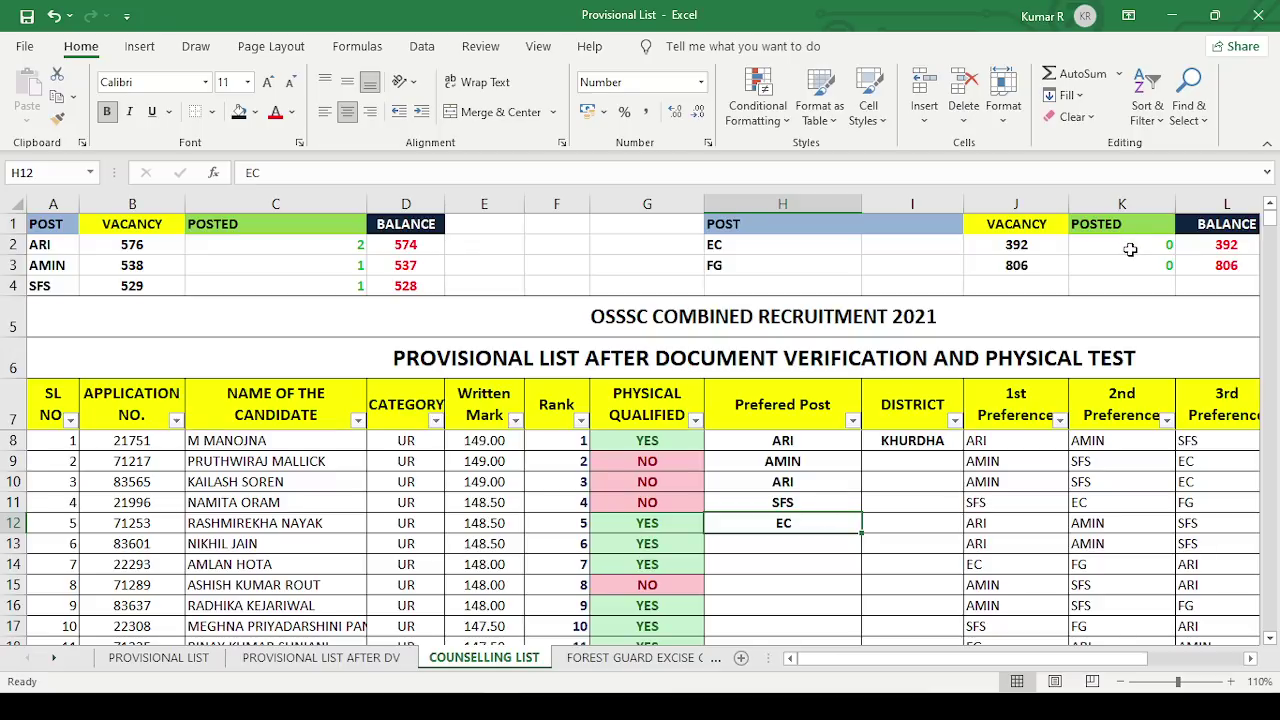
left_click(840, 543)
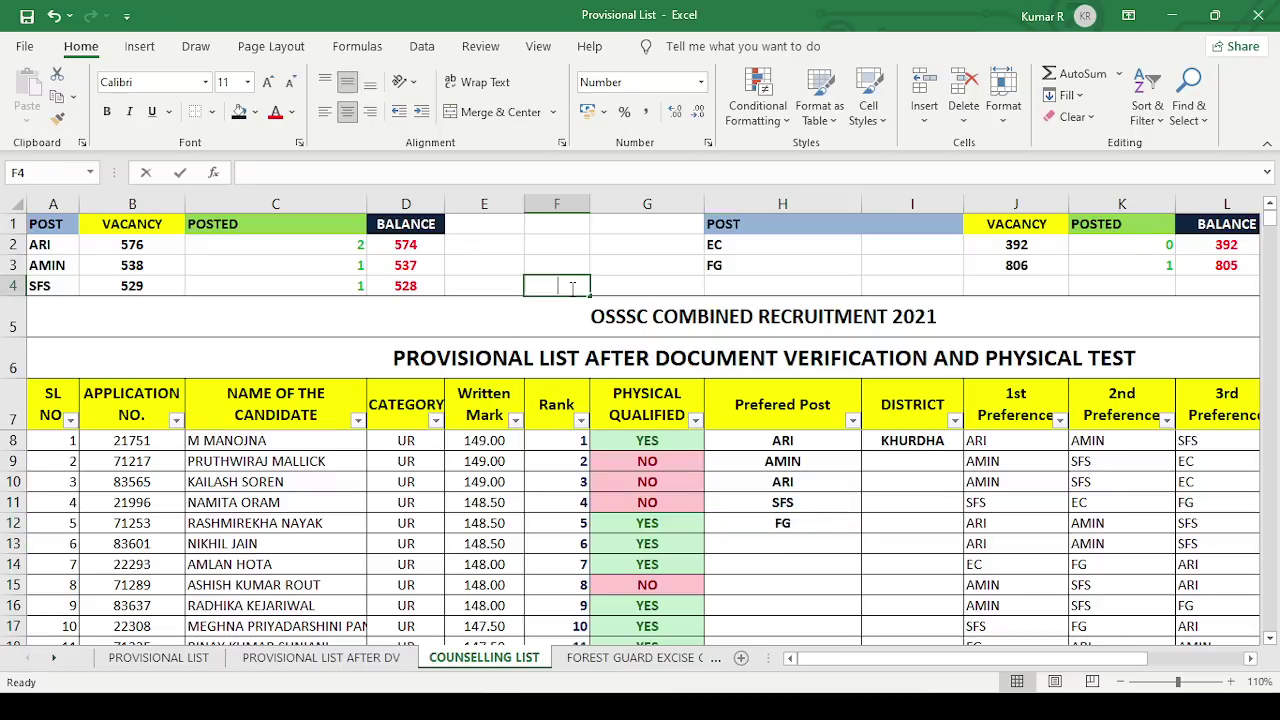
double_click(557, 286)
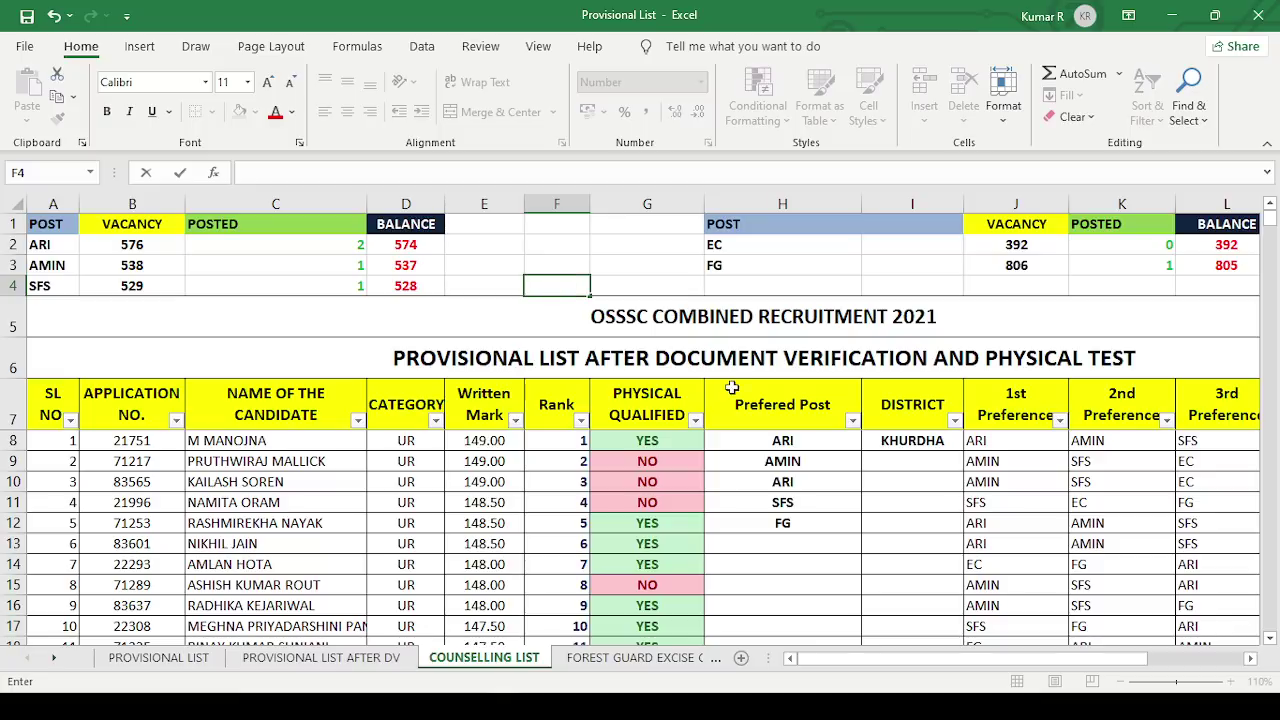
left_click(789, 522)
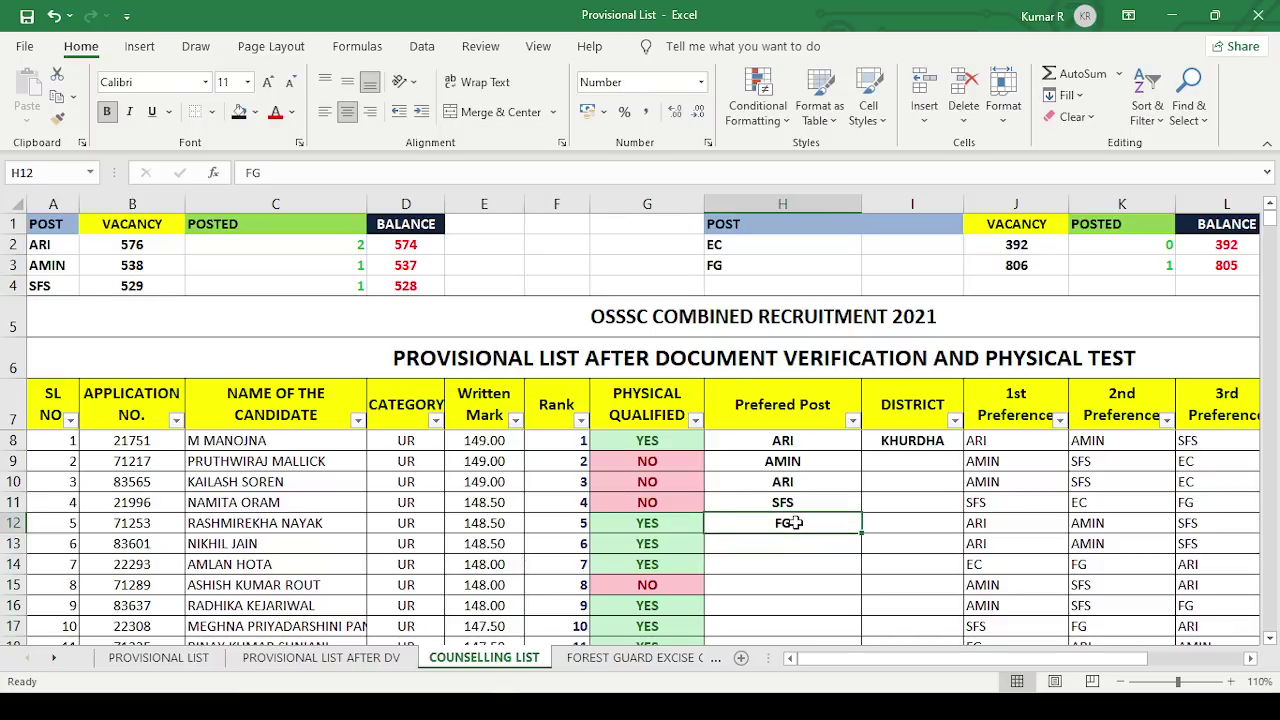
type("EC")
key("Return")
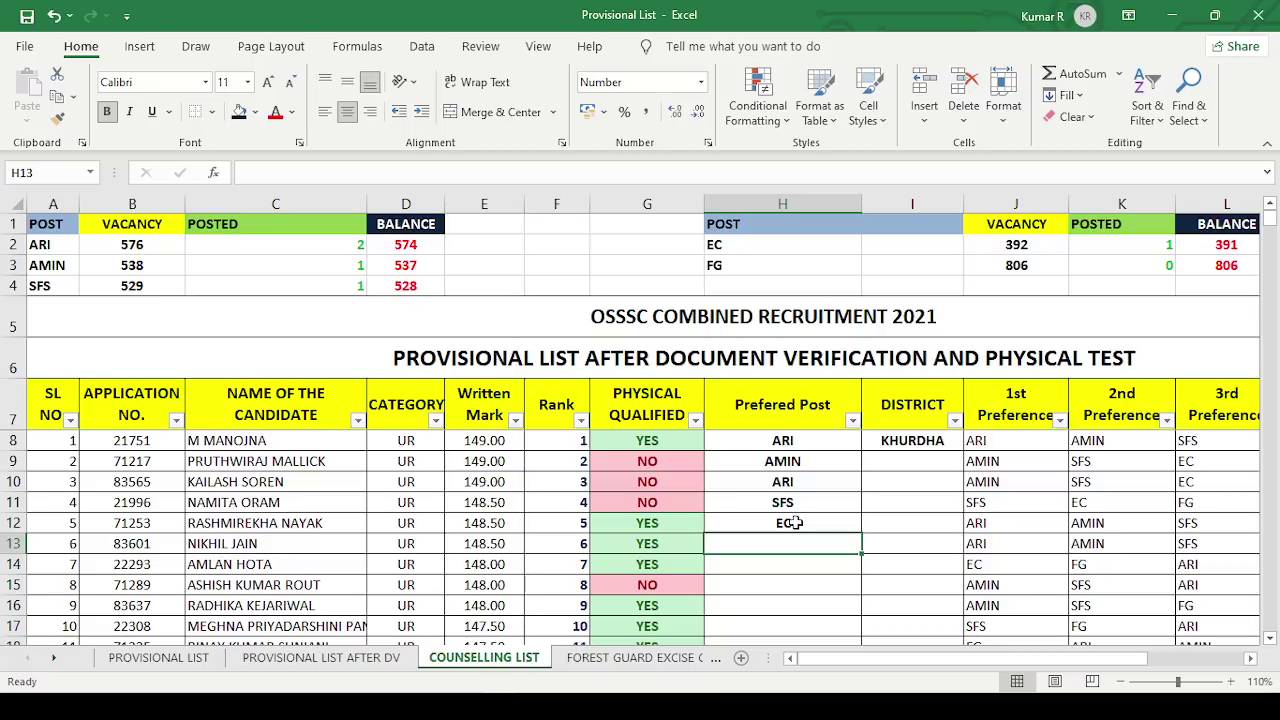
Enter FG, FG, ARI, SFS and AMIN as the Prefered Posts of the candidates ranked 6 to 10 in cells H13 to H17, and save the workbook.
type("FG")
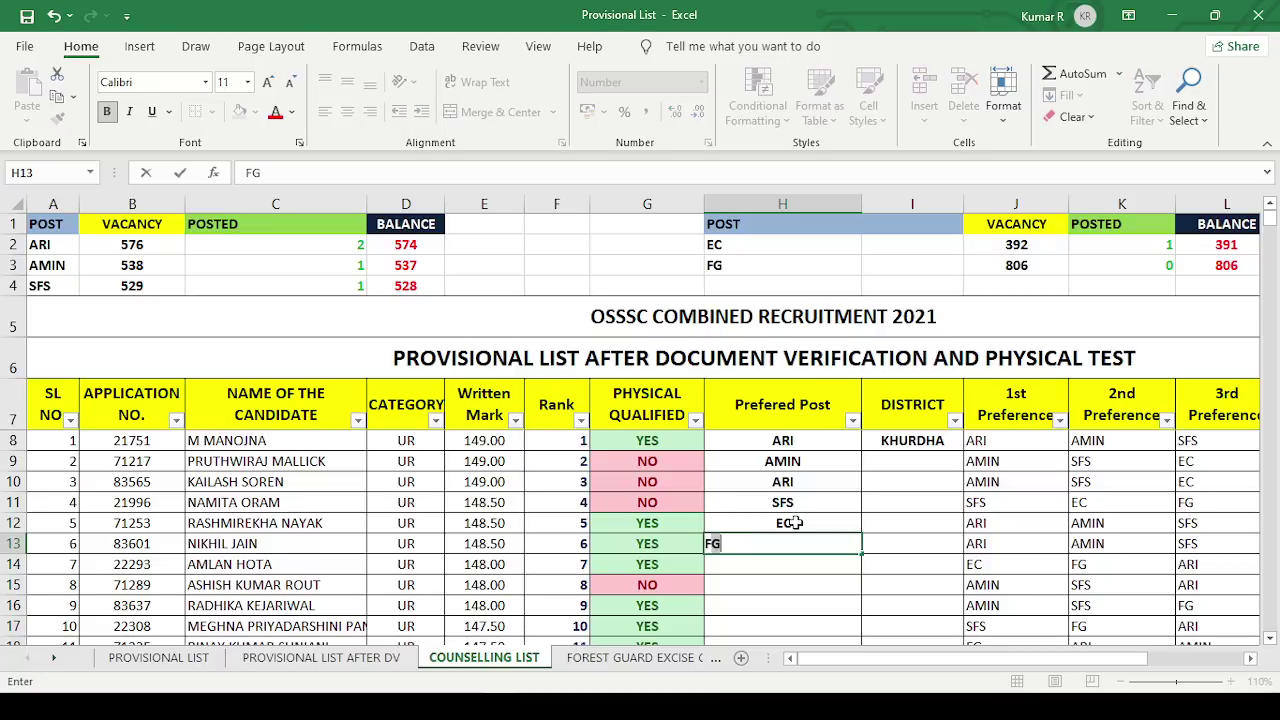
key("Return")
type("FG")
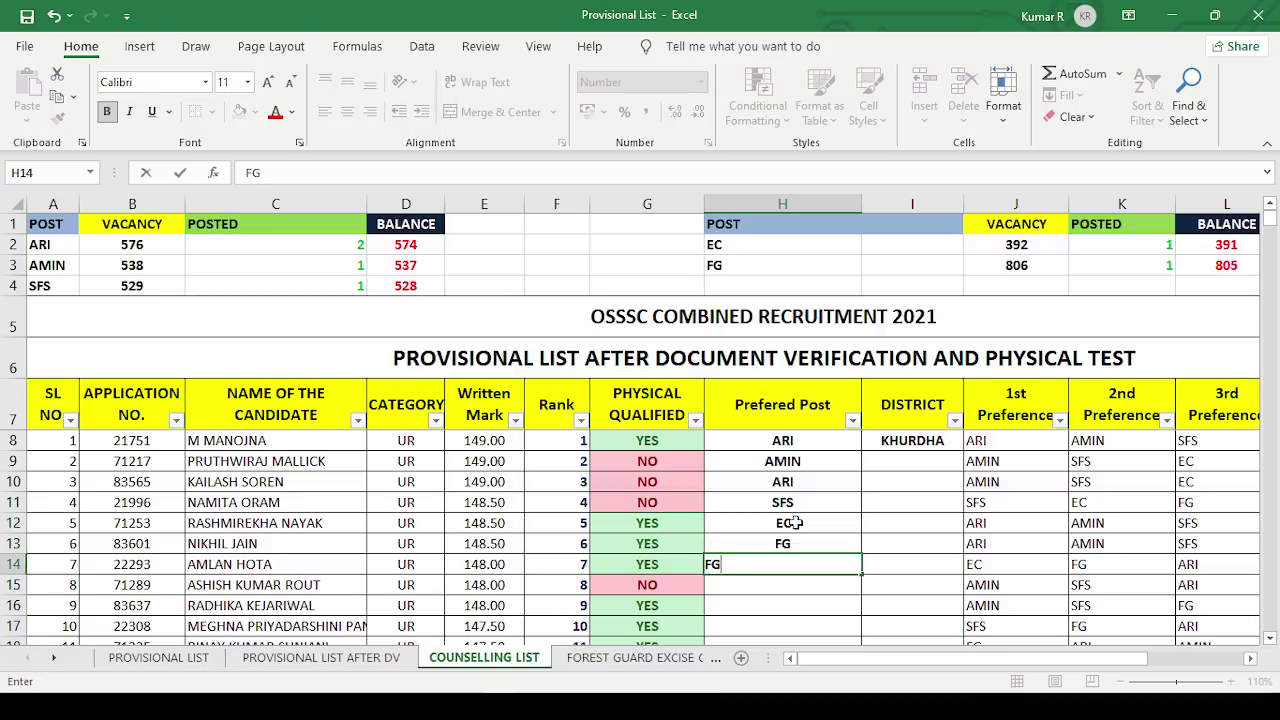
key("Return")
type("ARI")
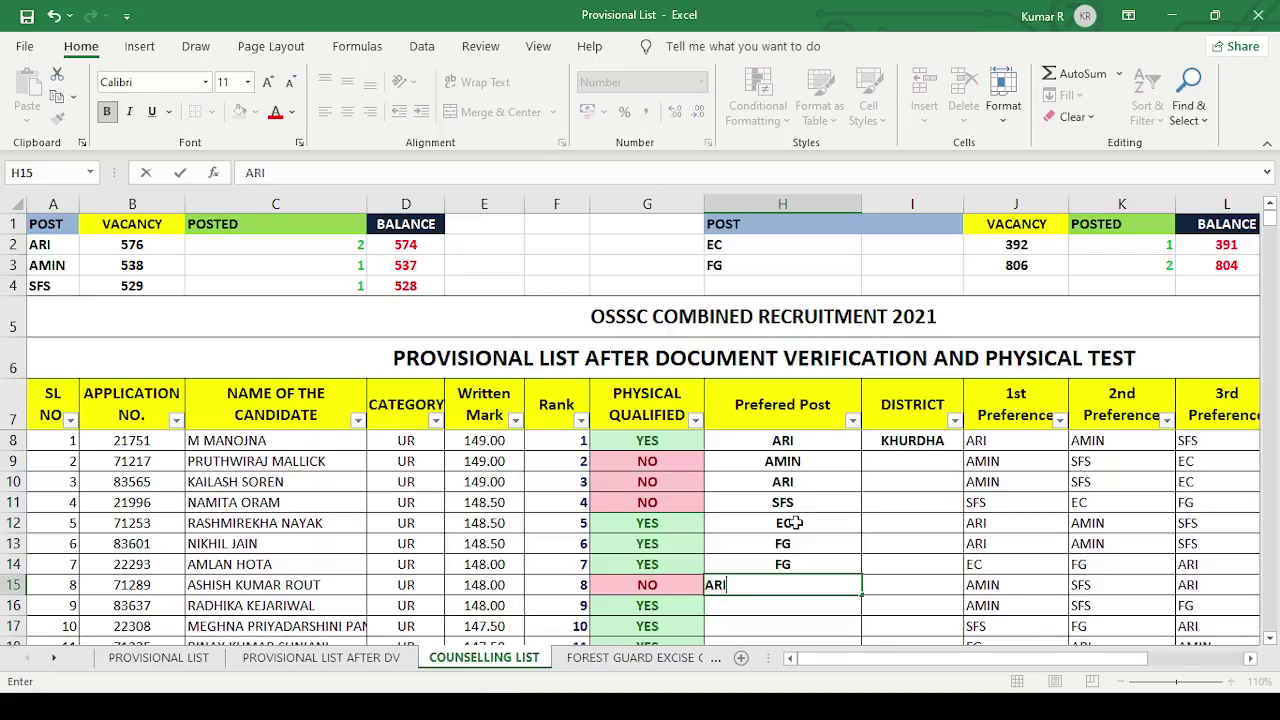
key("Return")
type("SFS")
key("Return")
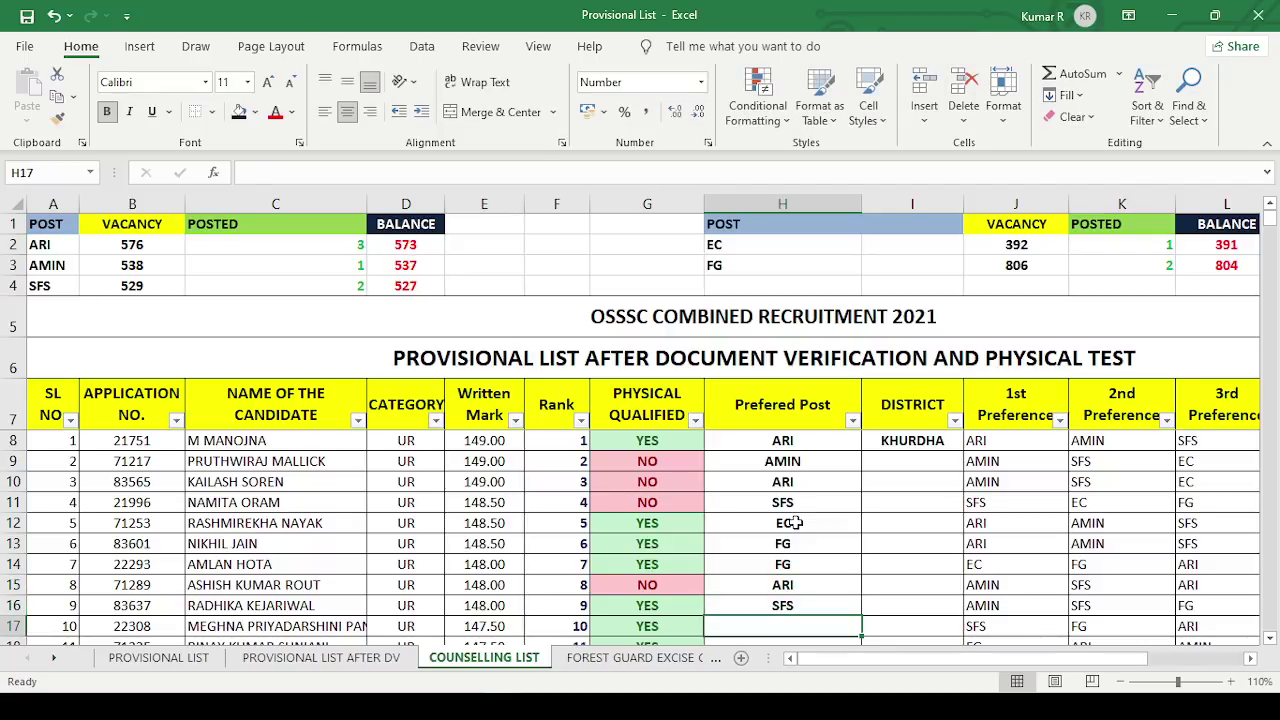
type("AMIN")
key("Return")
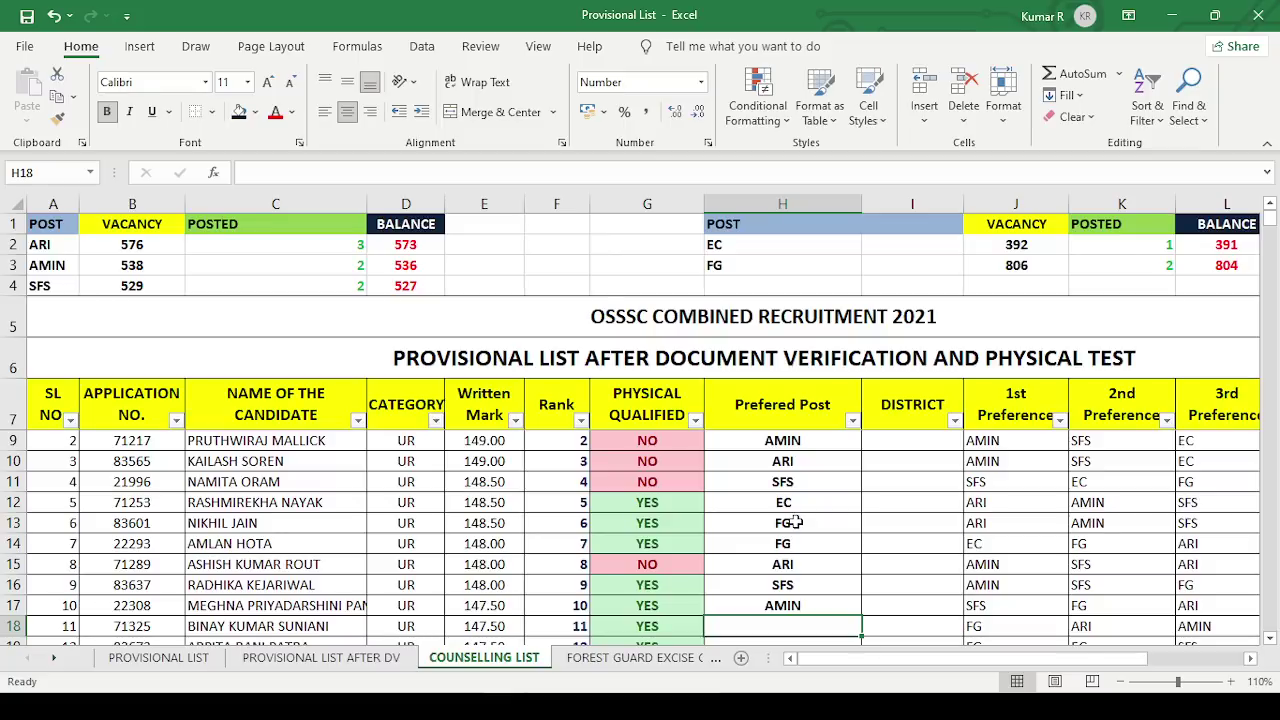
key("ctrl+s")
scroll(770, 525, "down", 9)
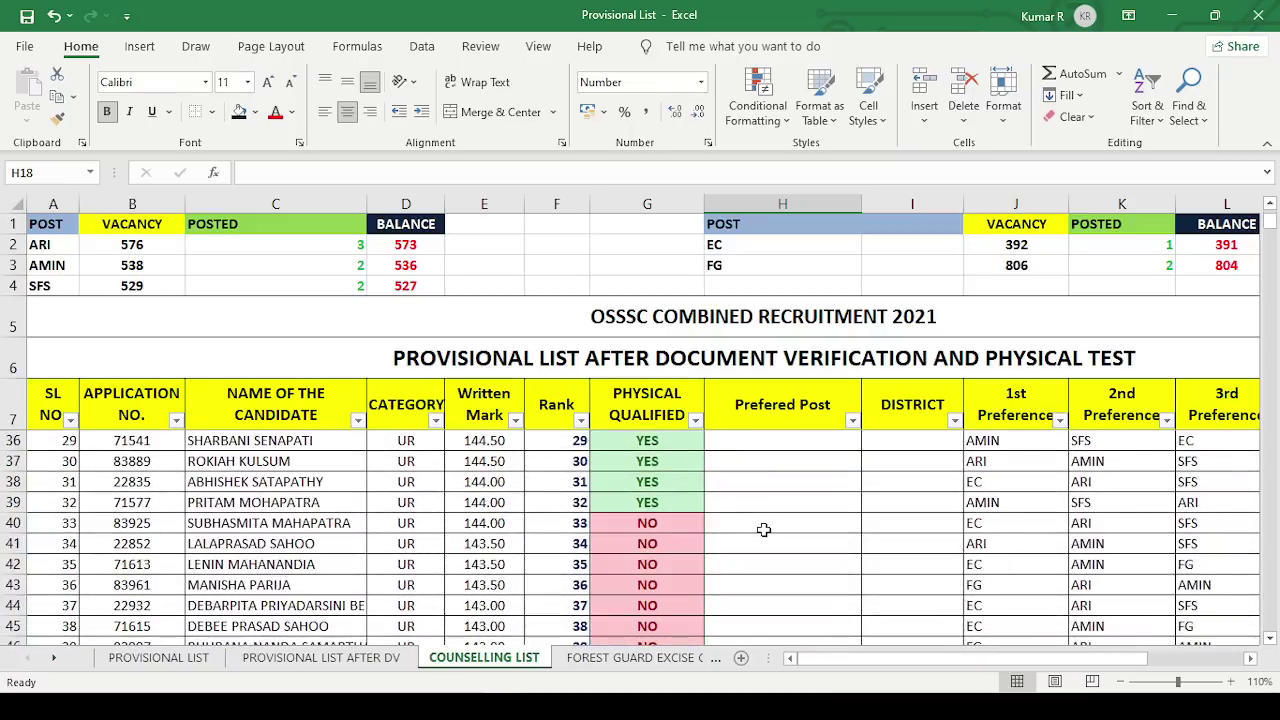
scroll(763, 529, "down", 14)
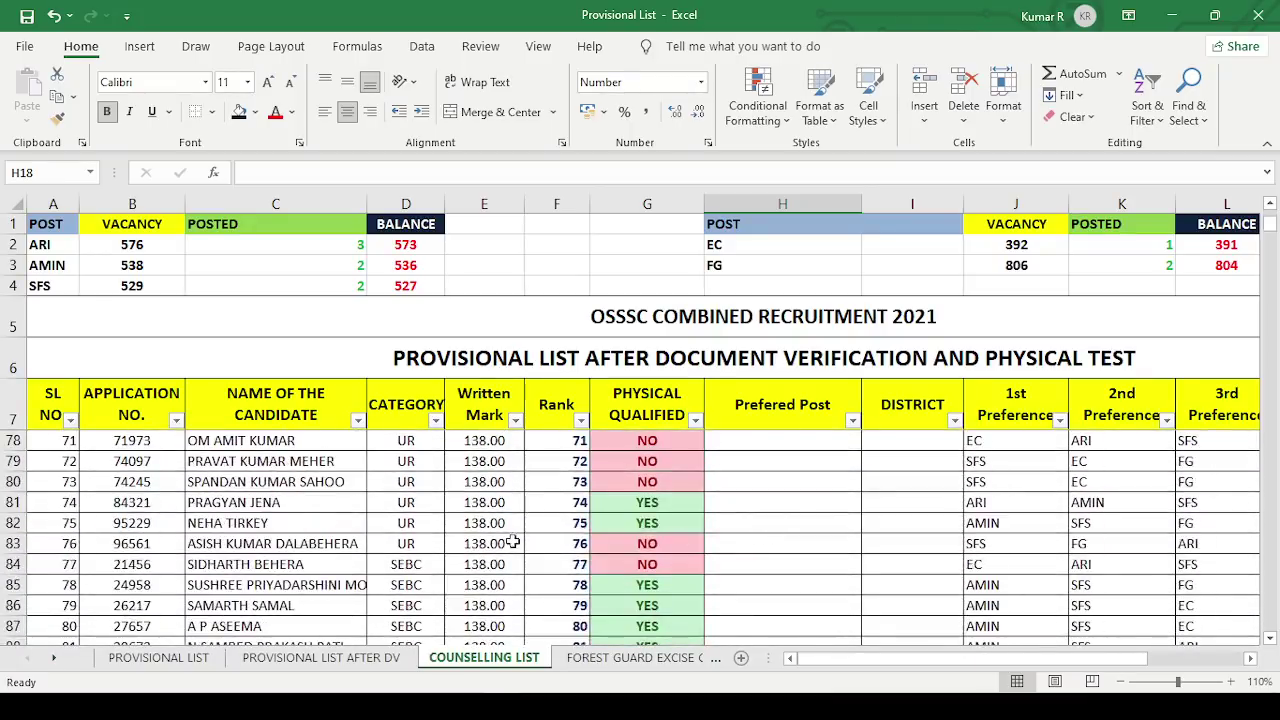
scroll(512, 541, "up", 20)
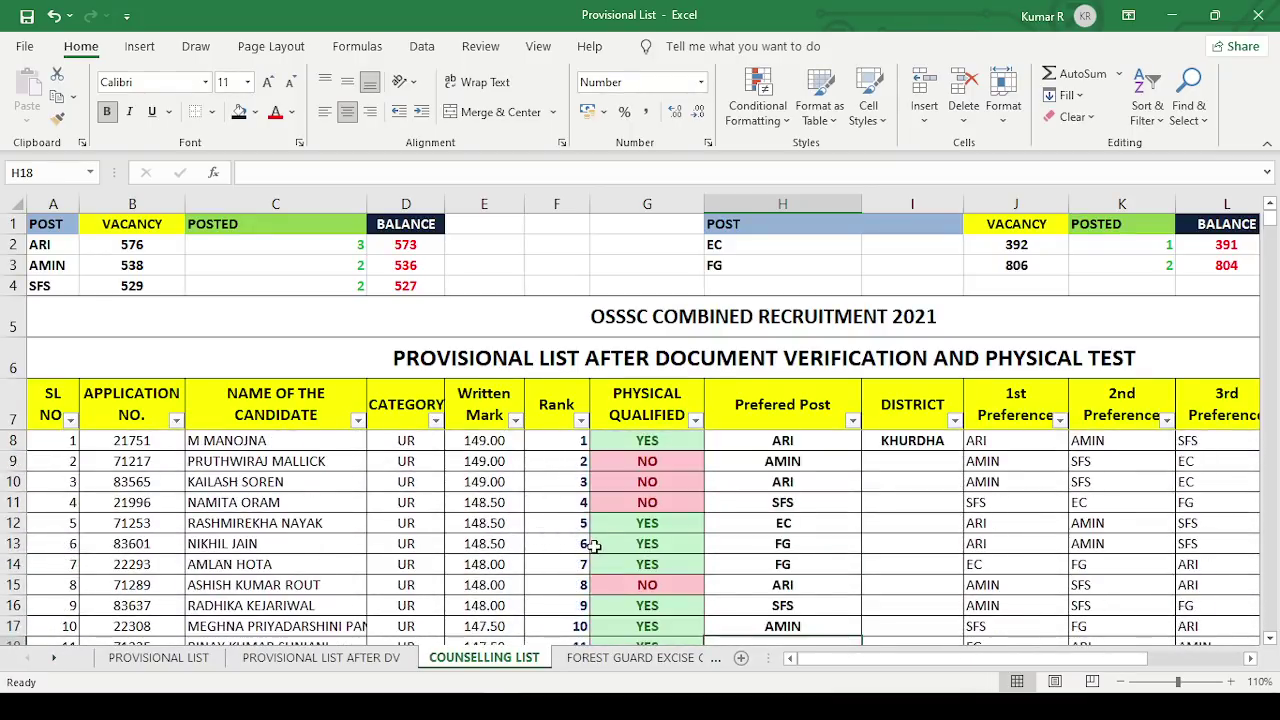
scroll(750, 540, "down", 7)
scroll(760, 531, "up", 3)
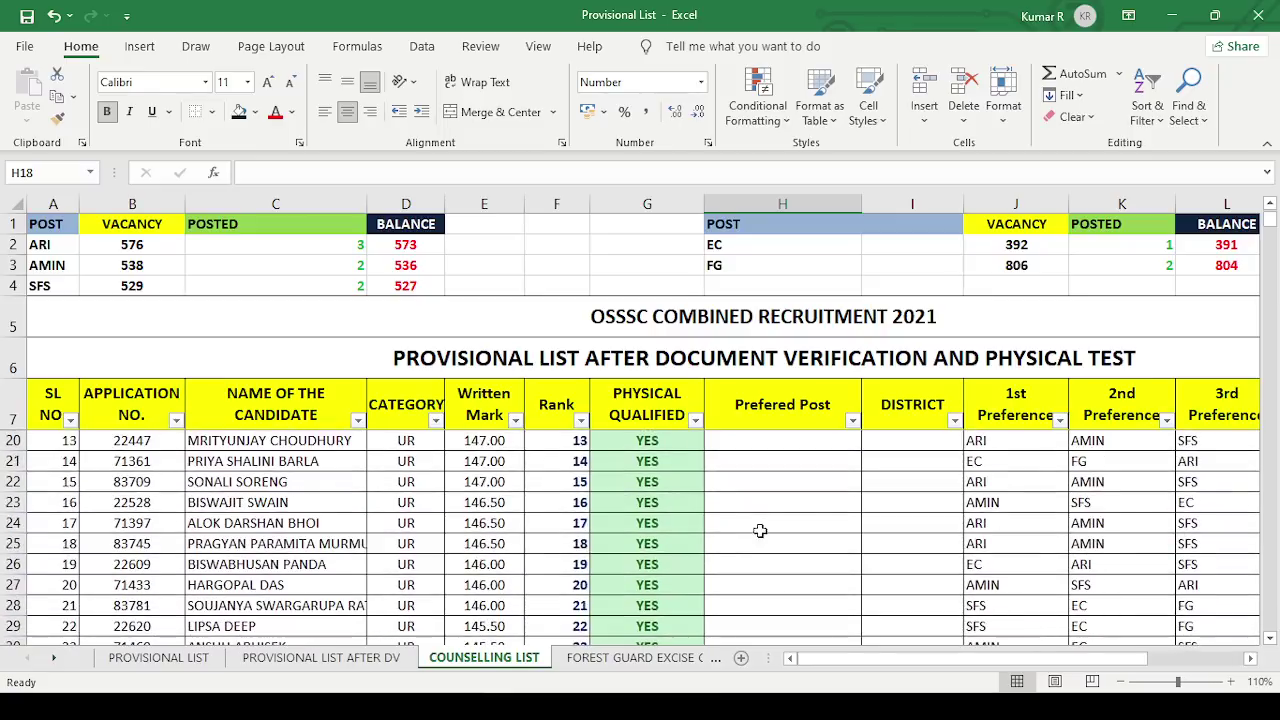
scroll(760, 531, "up", 4)
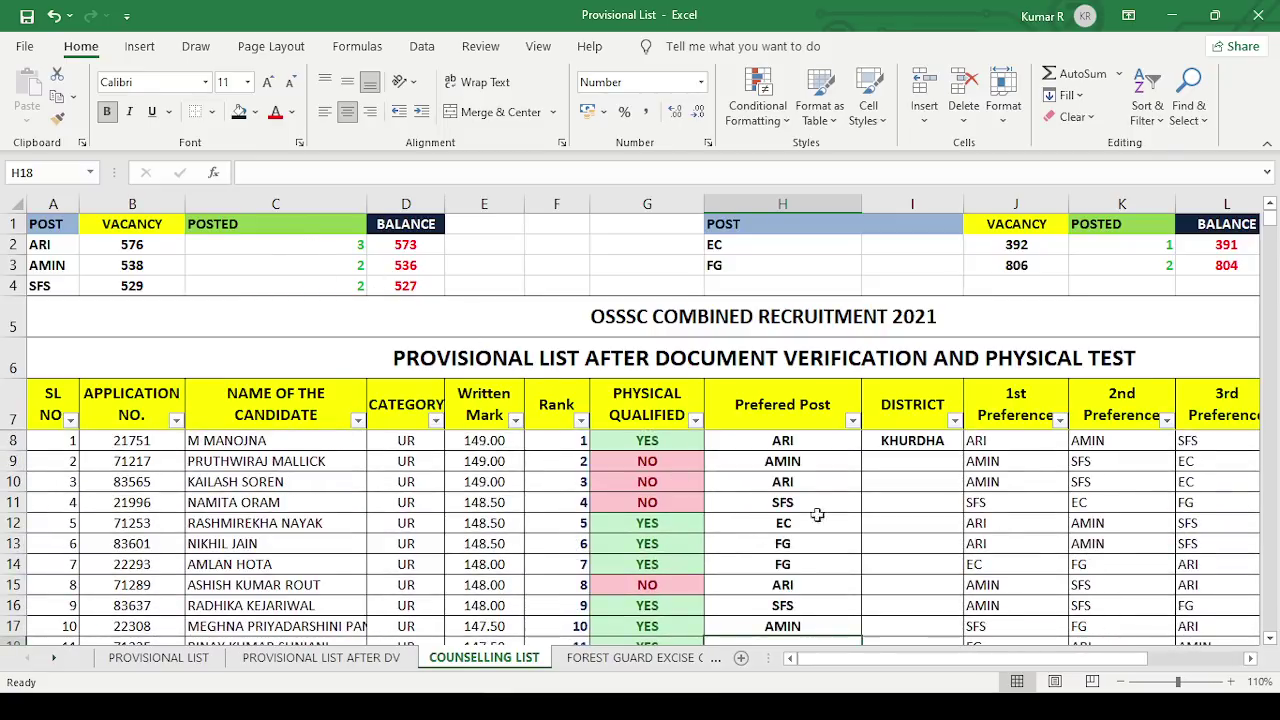
Enter ARI as the Prefered Post of the candidates ranked 11 to 27 in cells H18 to H34, and save the workbook.
scroll(817, 508, "down", 2)
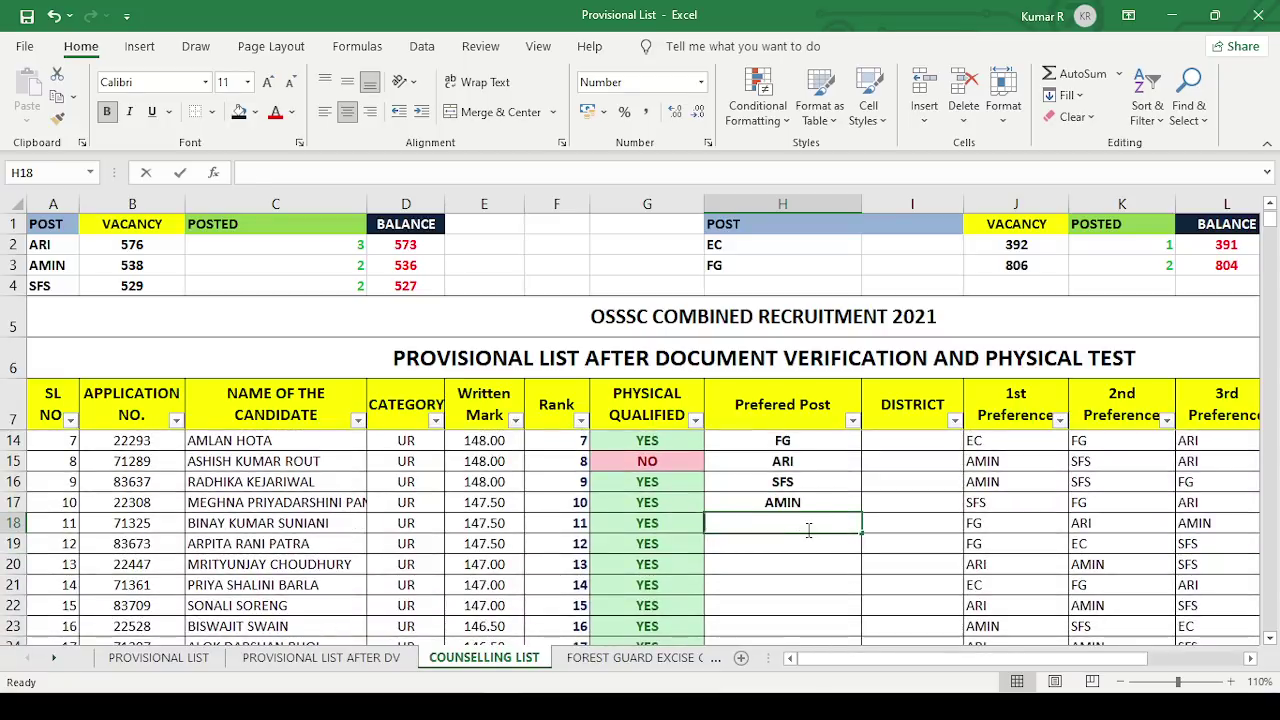
type("ARO")
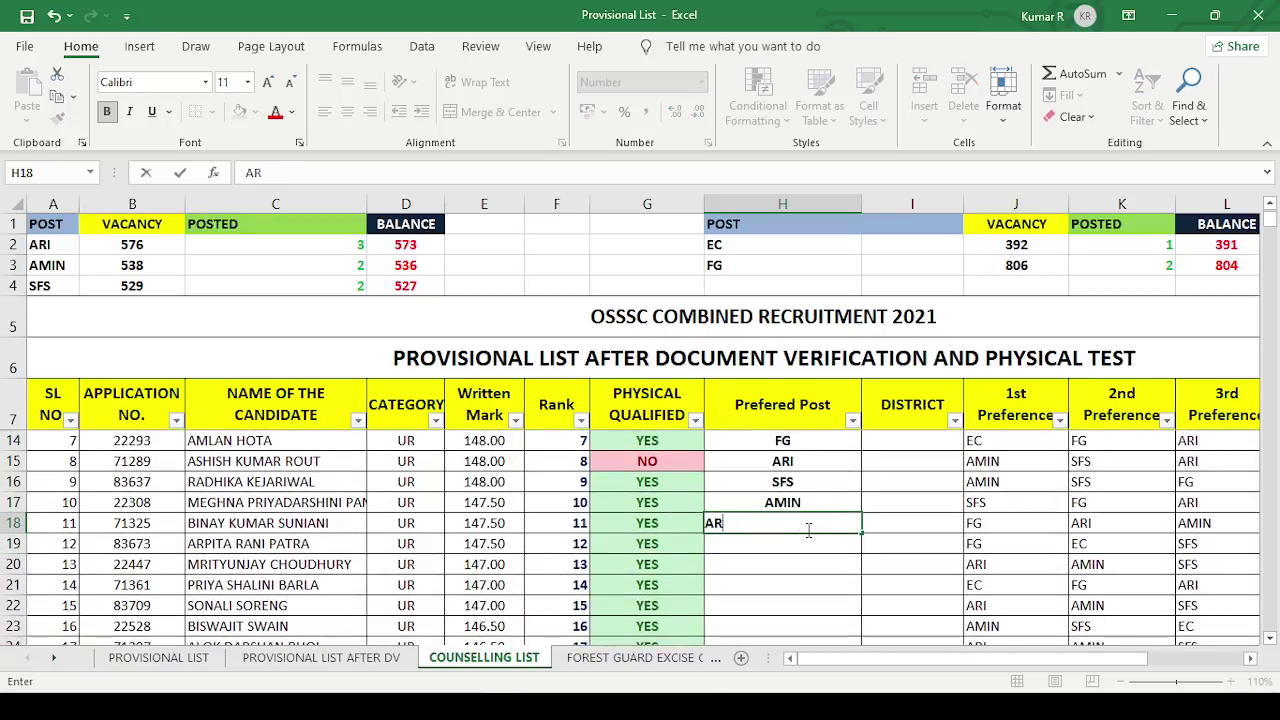
key("Return")
type("ARI")
key("Return")
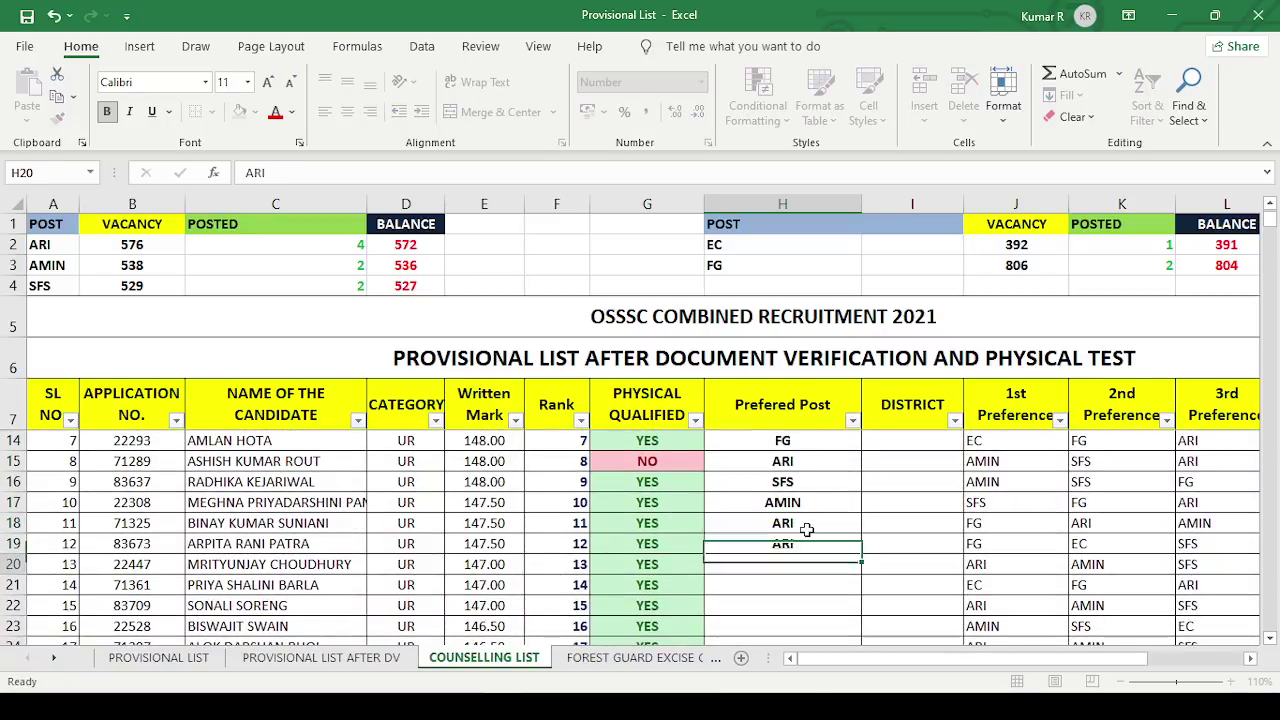
type("ARI")
key("Return")
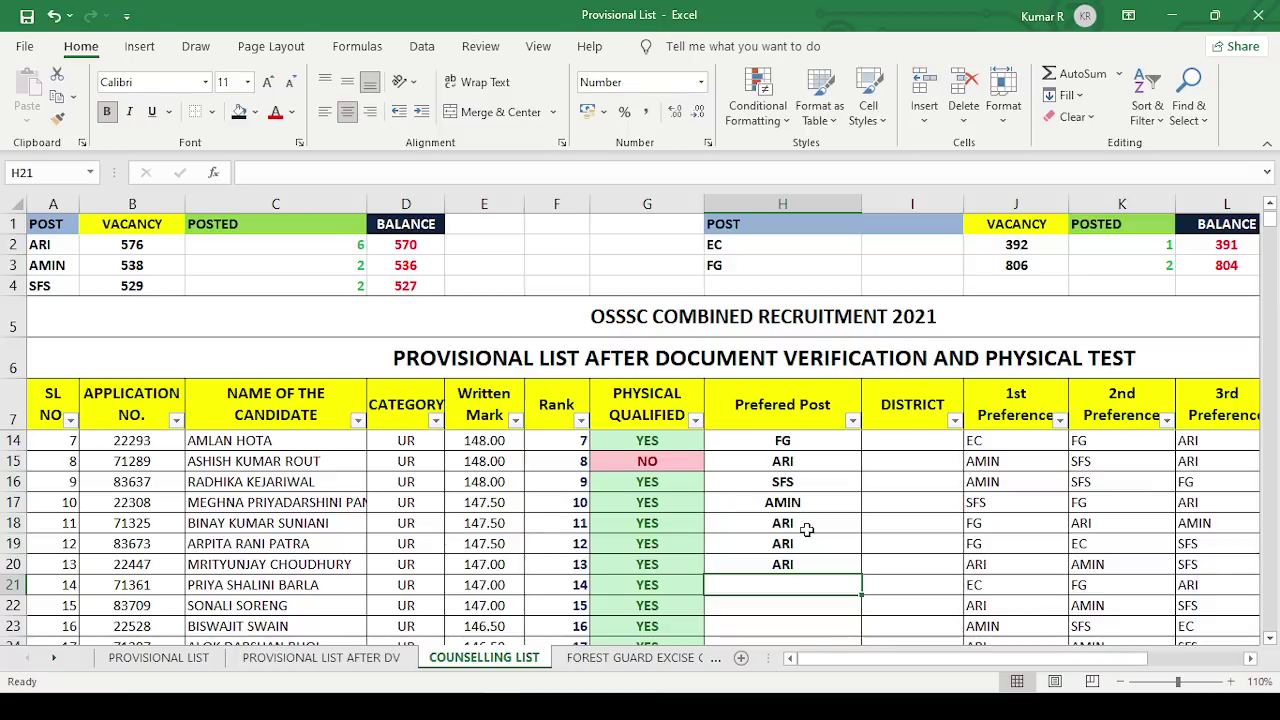
type("r")
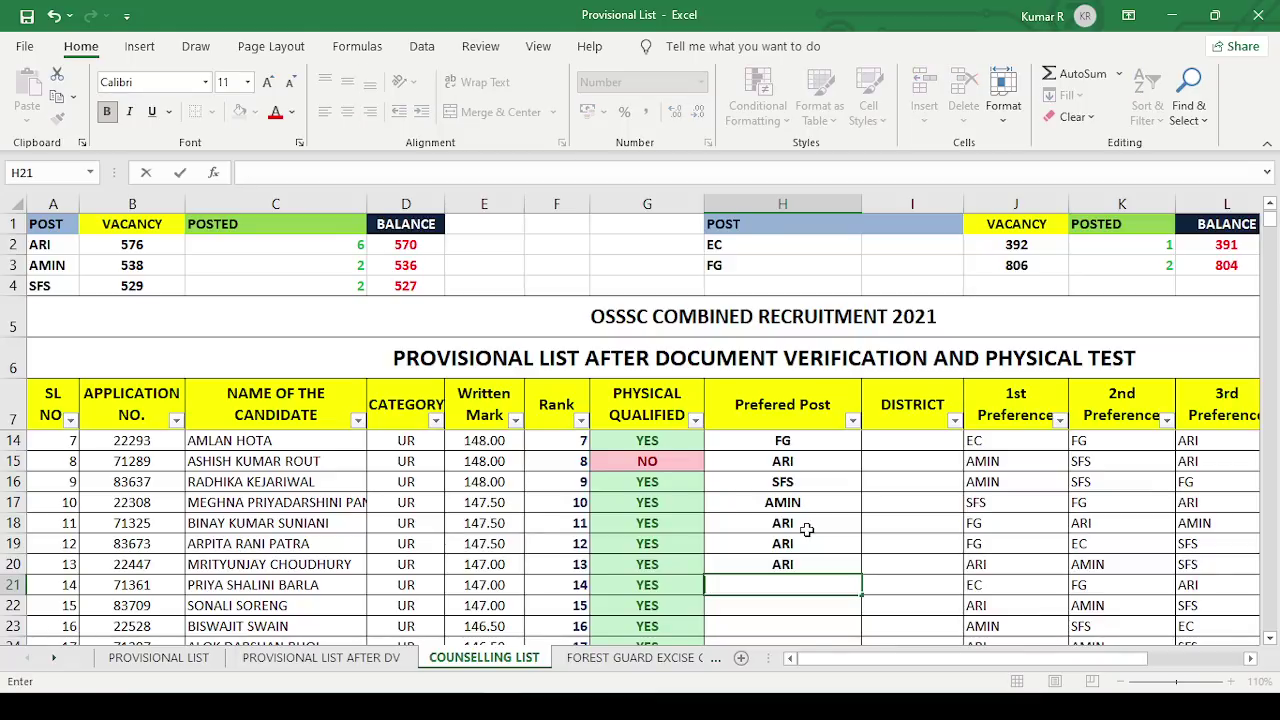
type("RI")
key("Return")
type("ARI")
key("Return")
type("ARI")
key("Return")
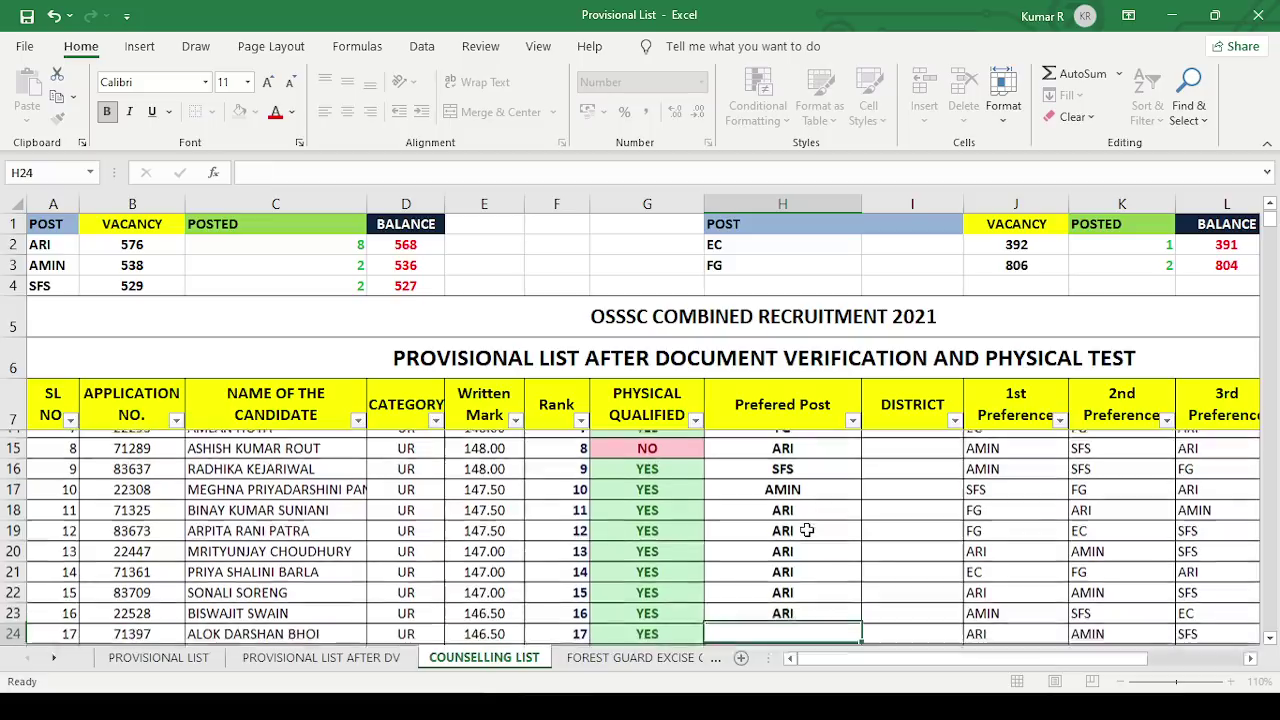
type("ARI")
key("Return")
type("ARI")
key("Return")
type("A")
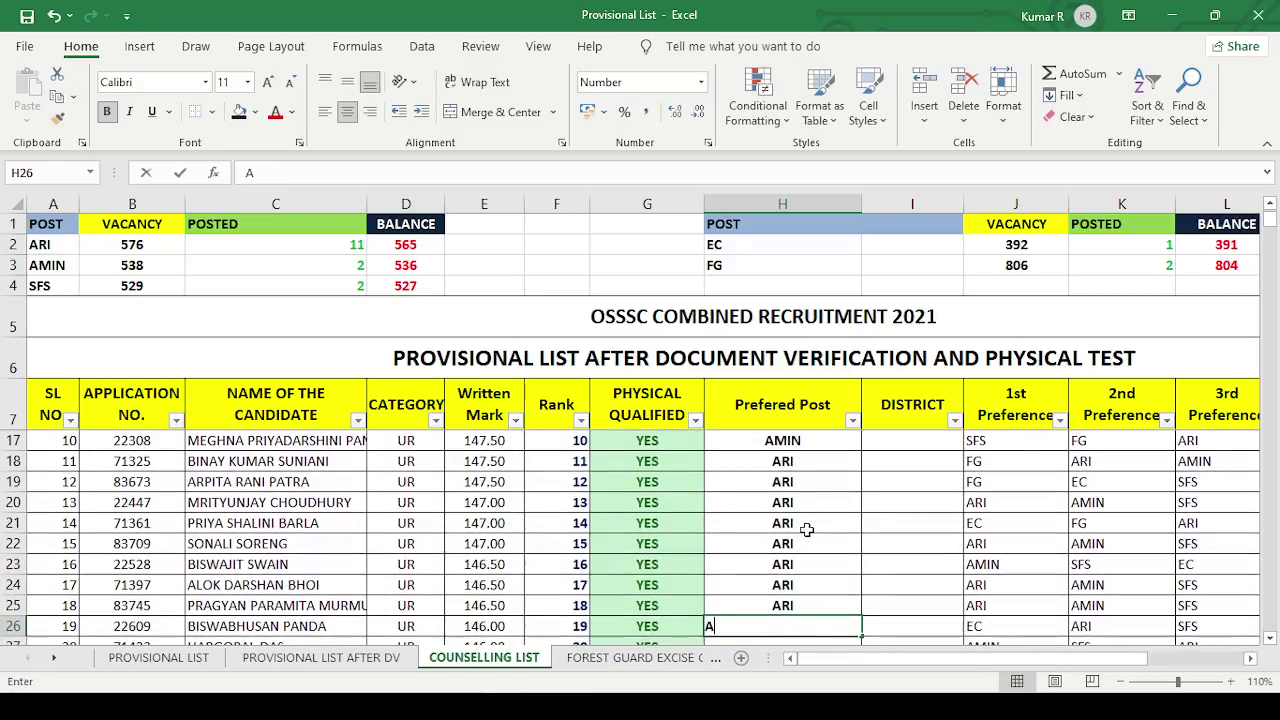
type("RI")
key("Return")
type("ARI")
key("Return")
type("ARI")
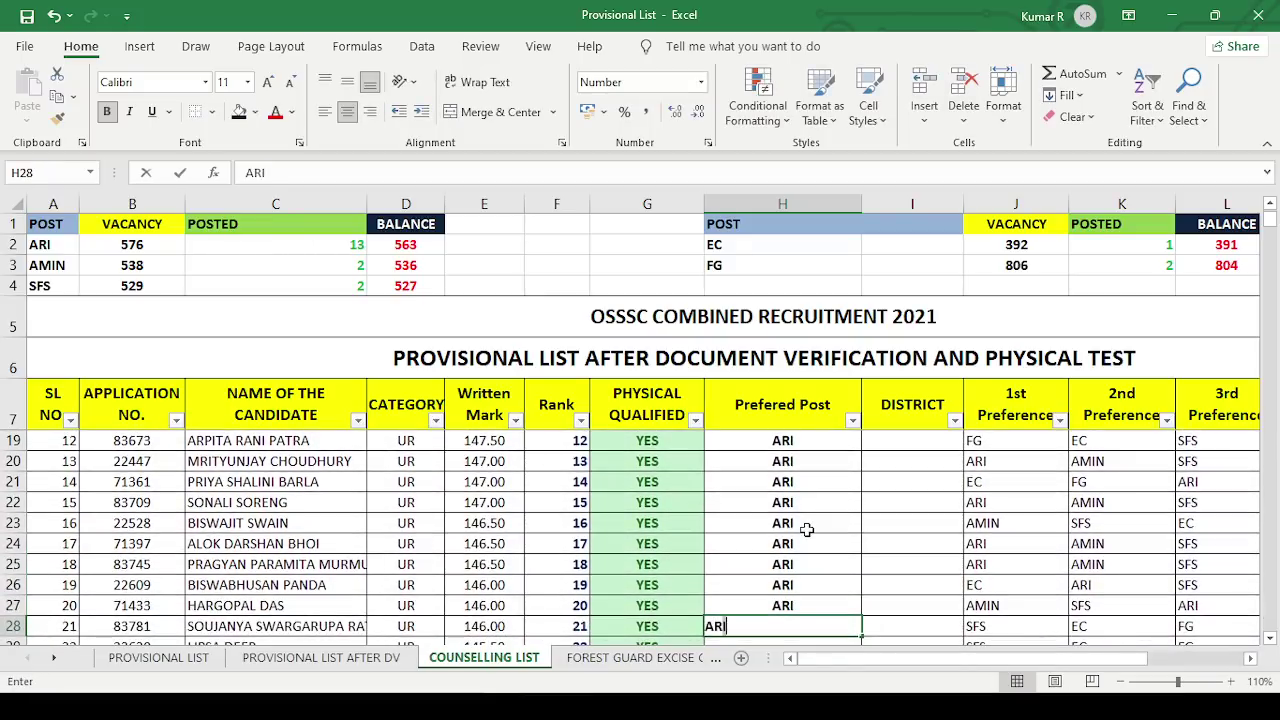
key("Return")
type("ARI")
key("Return")
type("ARI")
key("Return")
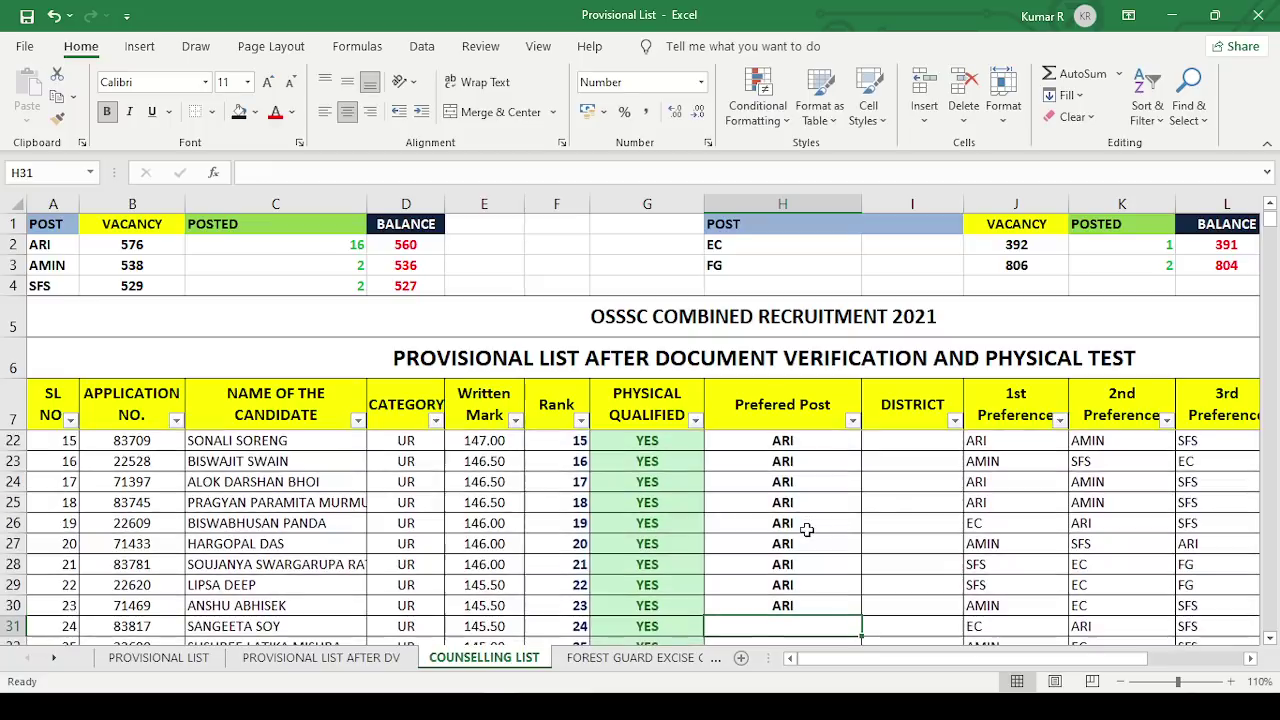
type("ARI")
key("Return")
type("ARI")
key("Return")
type("ARI")
key("Return")
type("A")
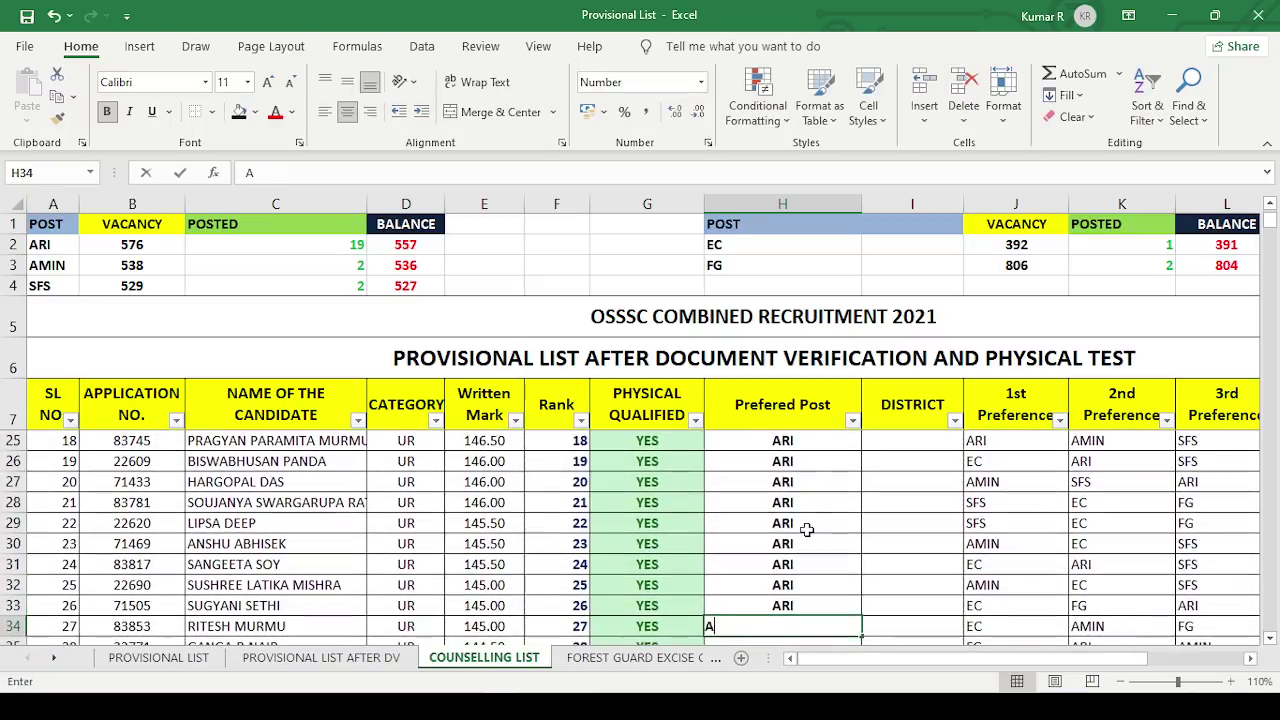
type("RI")
key("Return")
key("ctrl+s")
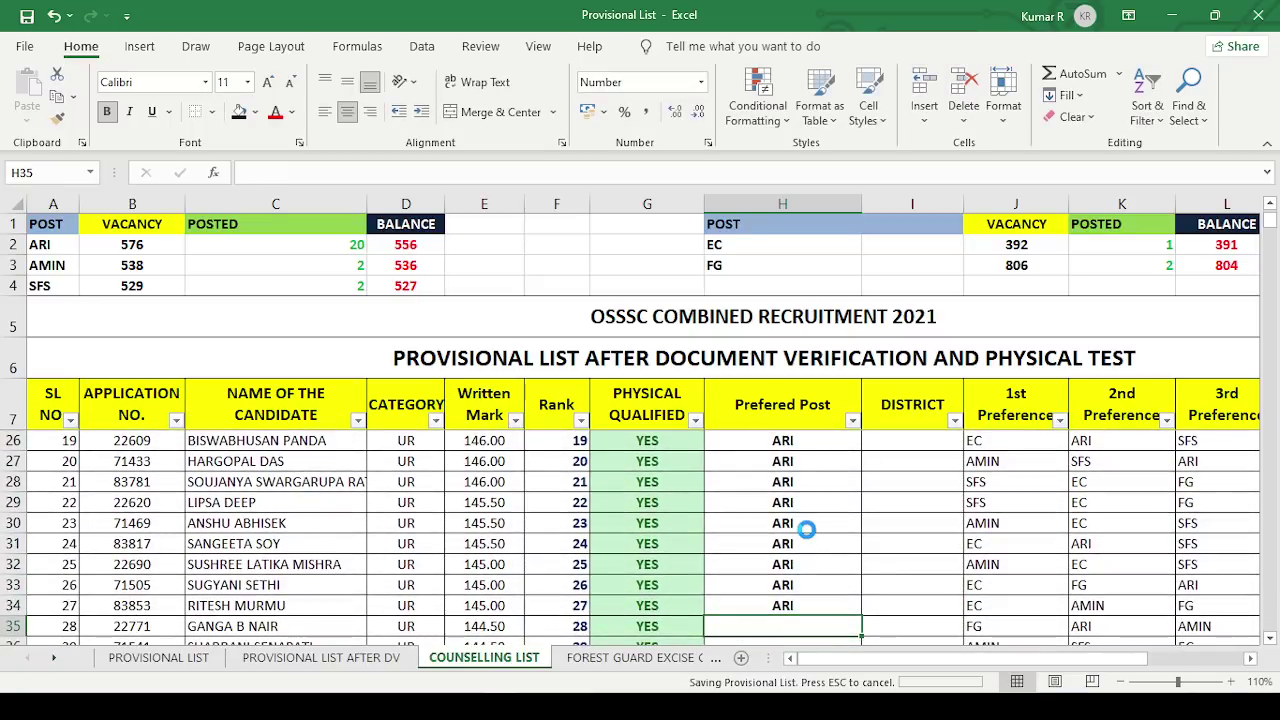
Enter BALANGIR as the district of the second-ranked candidate in cell I9.
scroll(806, 530, "down", 1)
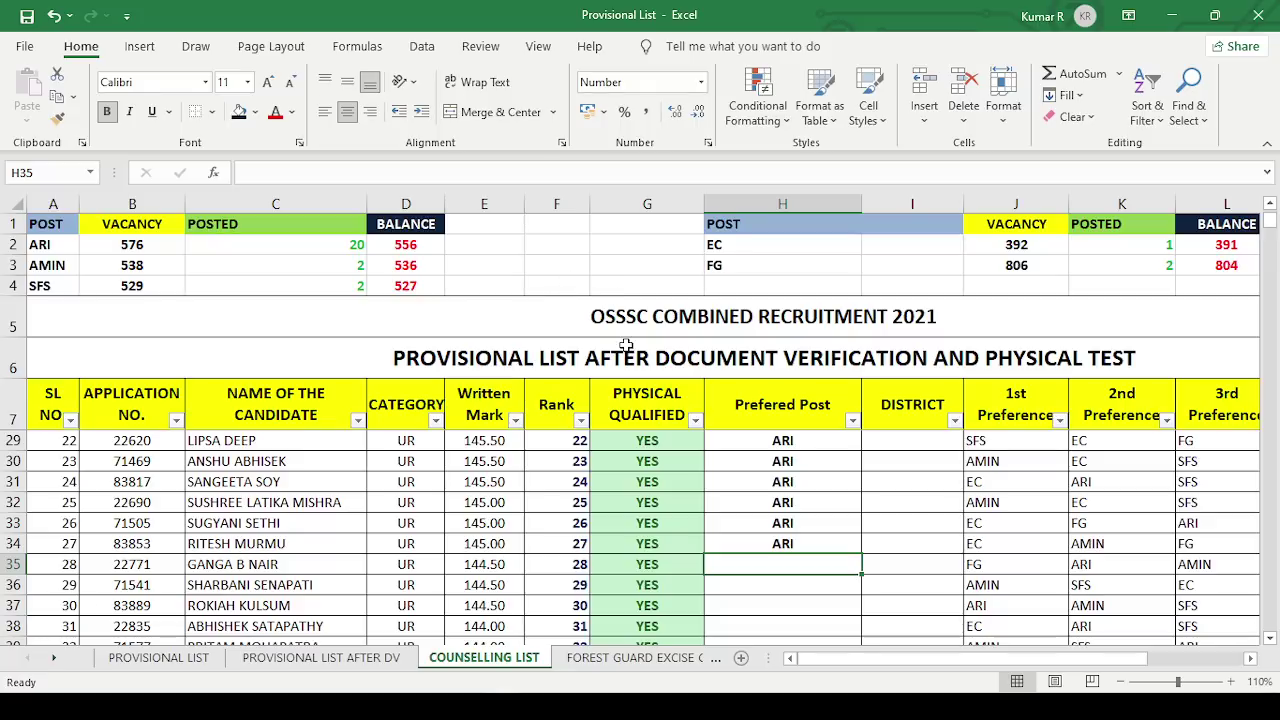
scroll(608, 400, "up", 2)
scroll(608, 400, "up", 5)
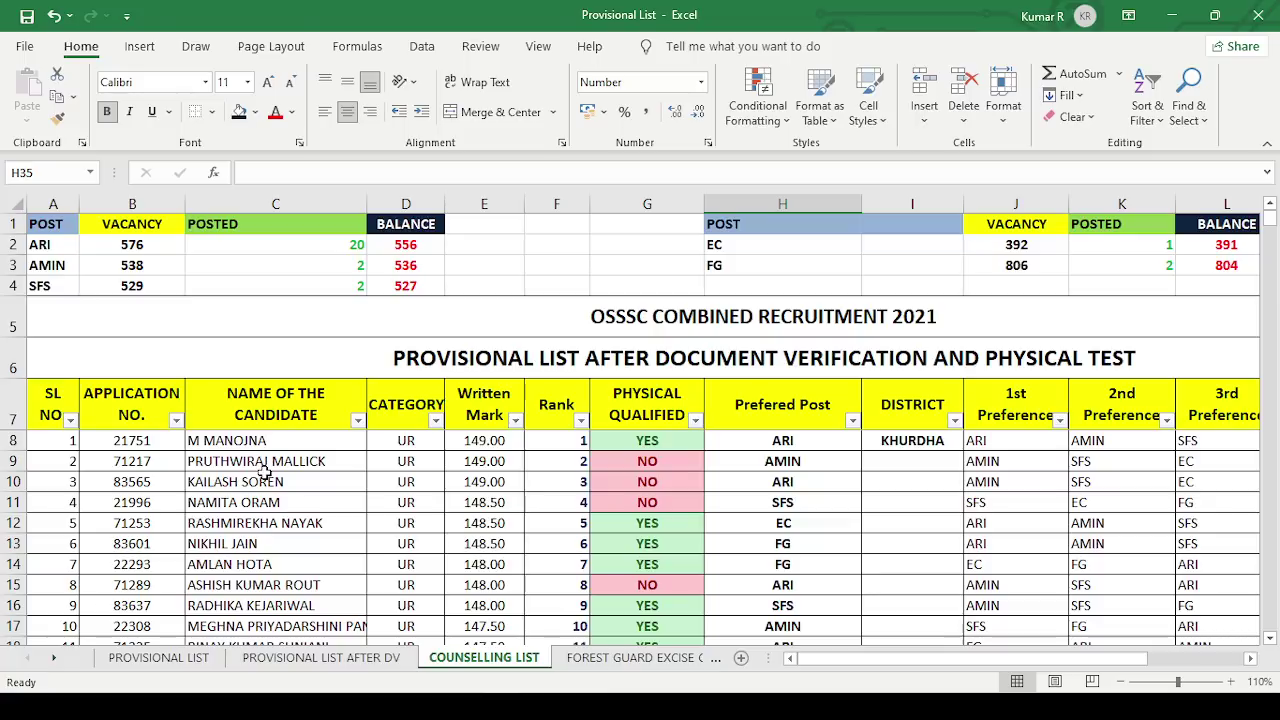
left_click(944, 463)
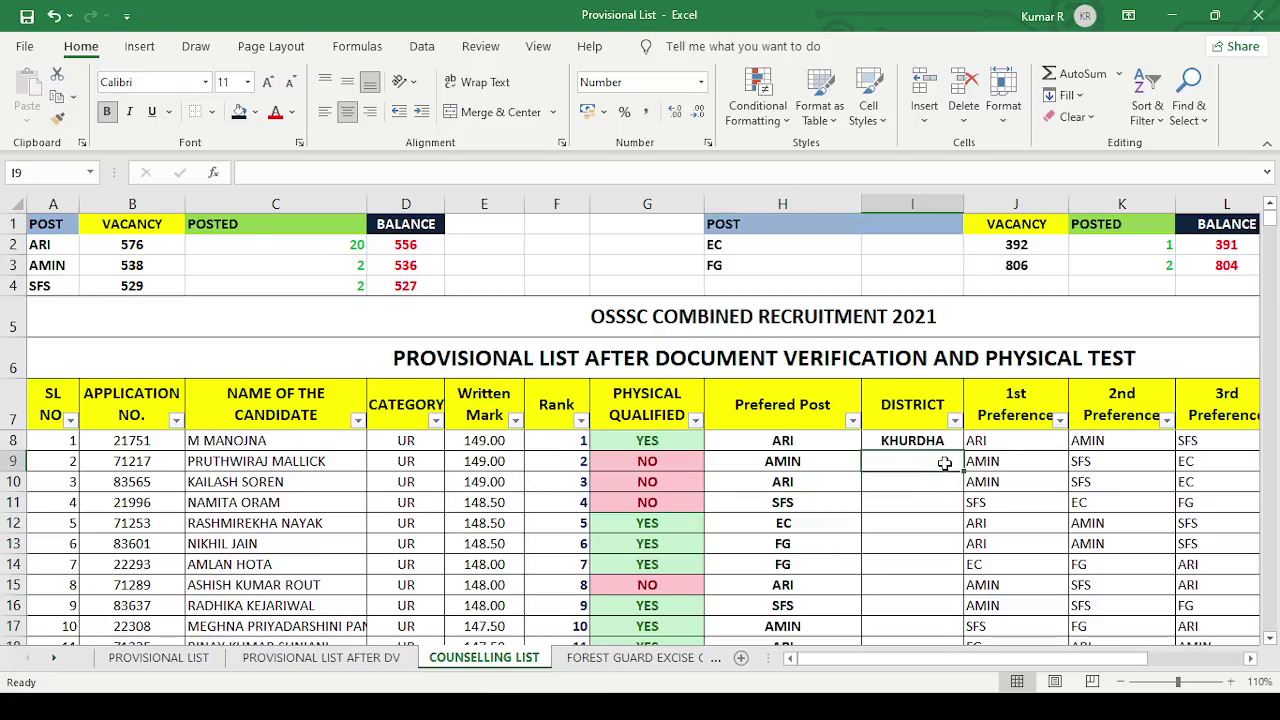
type("B")
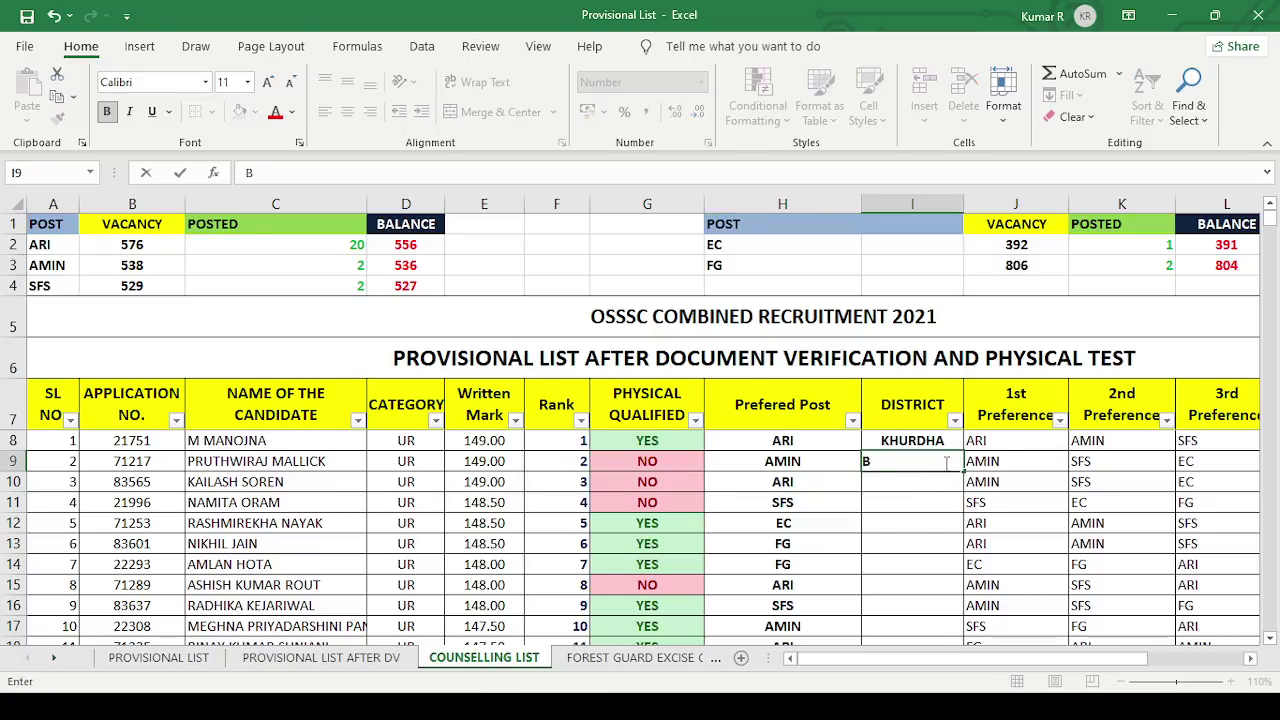
type("ALANGIR")
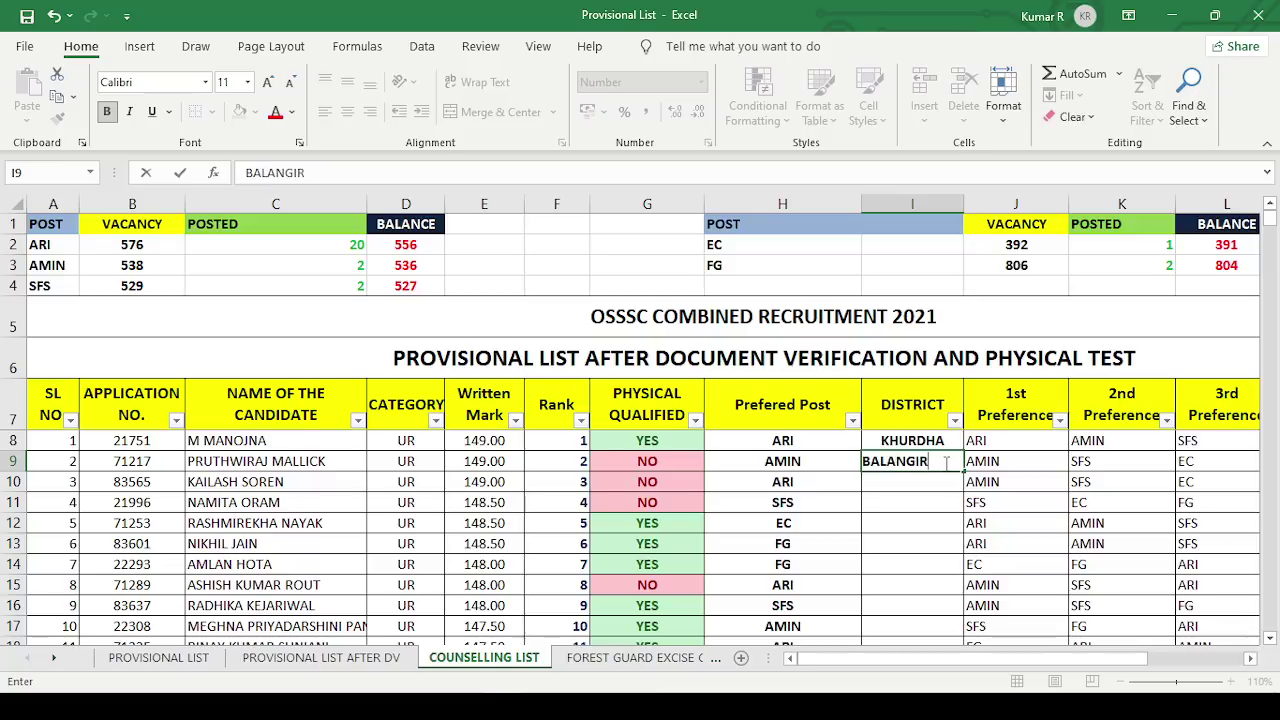
key("Return")
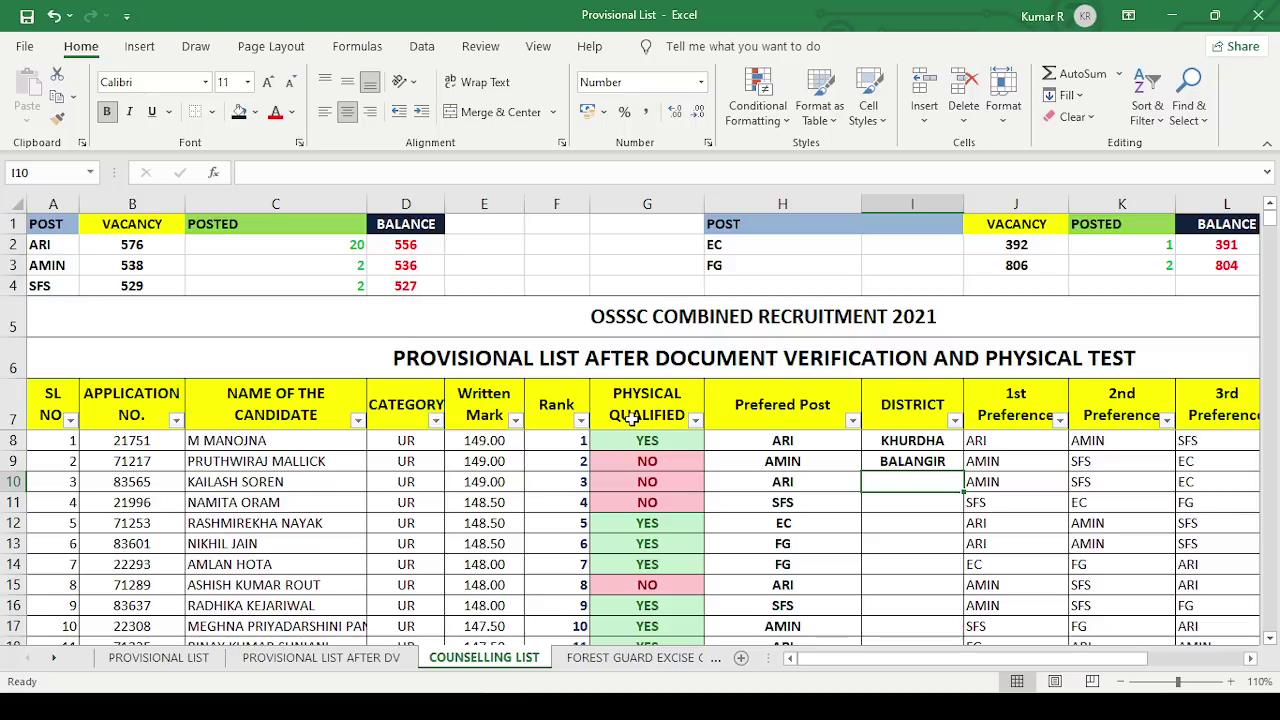
Look through the physically qualified candidates and their preferences on the FOREST GUARD EXCISE CONSTABLE sheet.
left_click(600, 657)
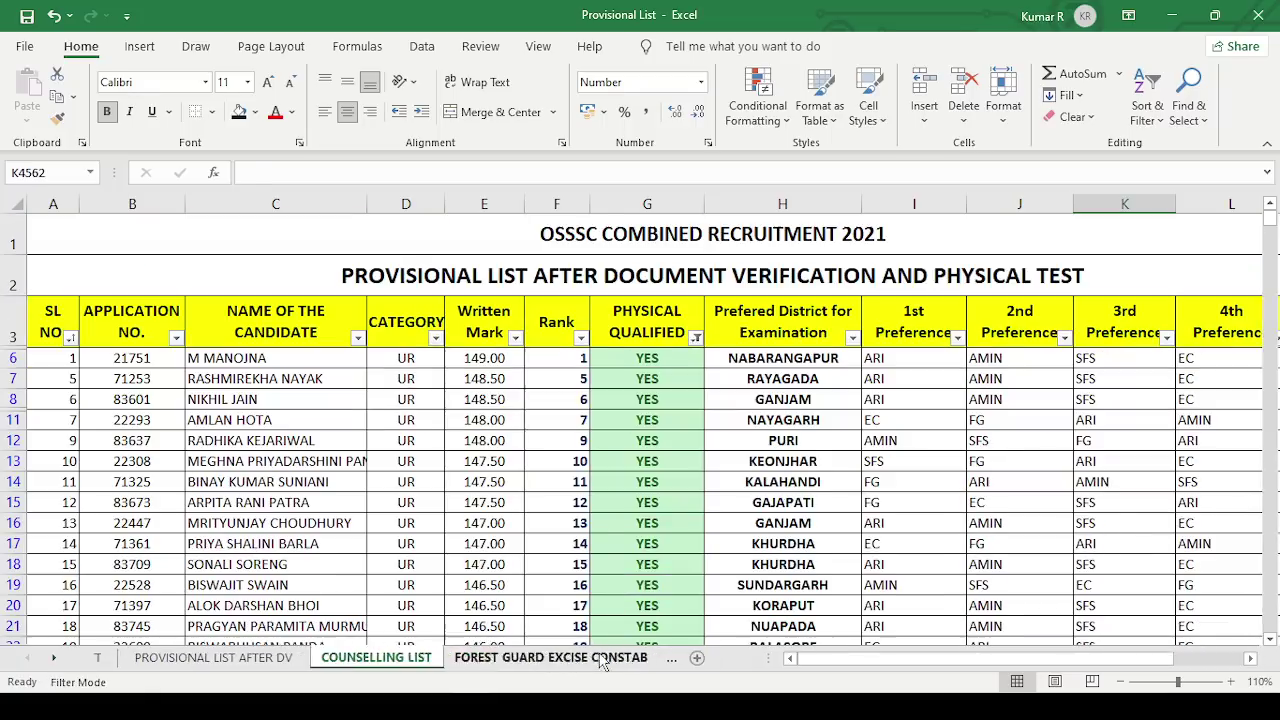
scroll(697, 420, "down", 5)
scroll(670, 450, "up", 5)
scroll(640, 480, "down", 3)
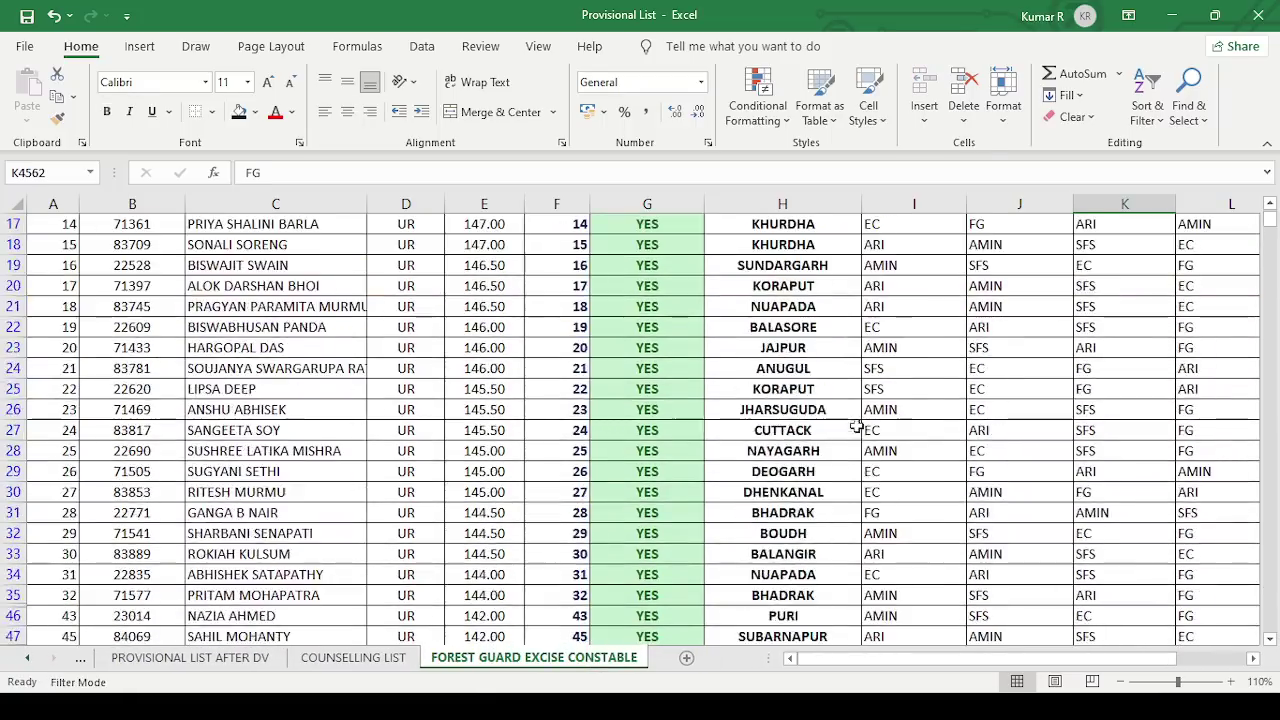
scroll(617, 499, "up", 3)
scroll(610, 503, "down", 1)
Return to the COUNSELLING LIST sheet and examine the physical qualification of the candidates down the ranking.
left_click(353, 657)
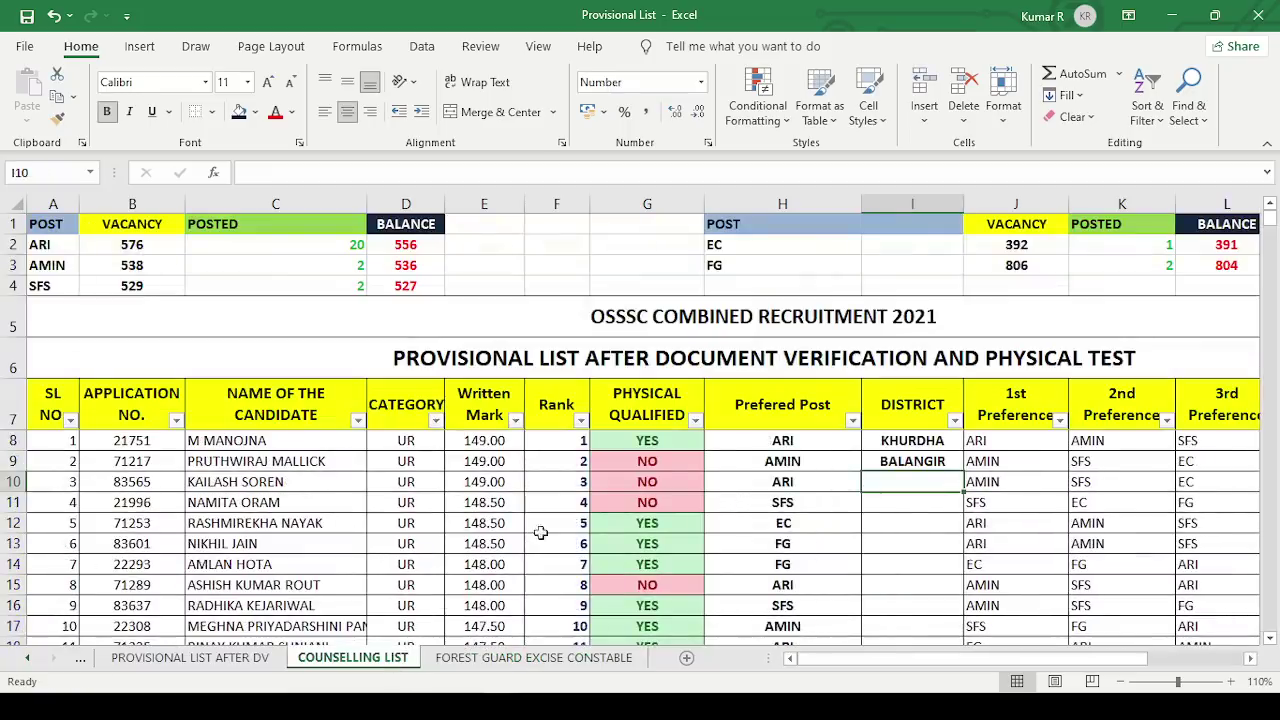
scroll(636, 491, "up", 4)
scroll(663, 505, "down", 14)
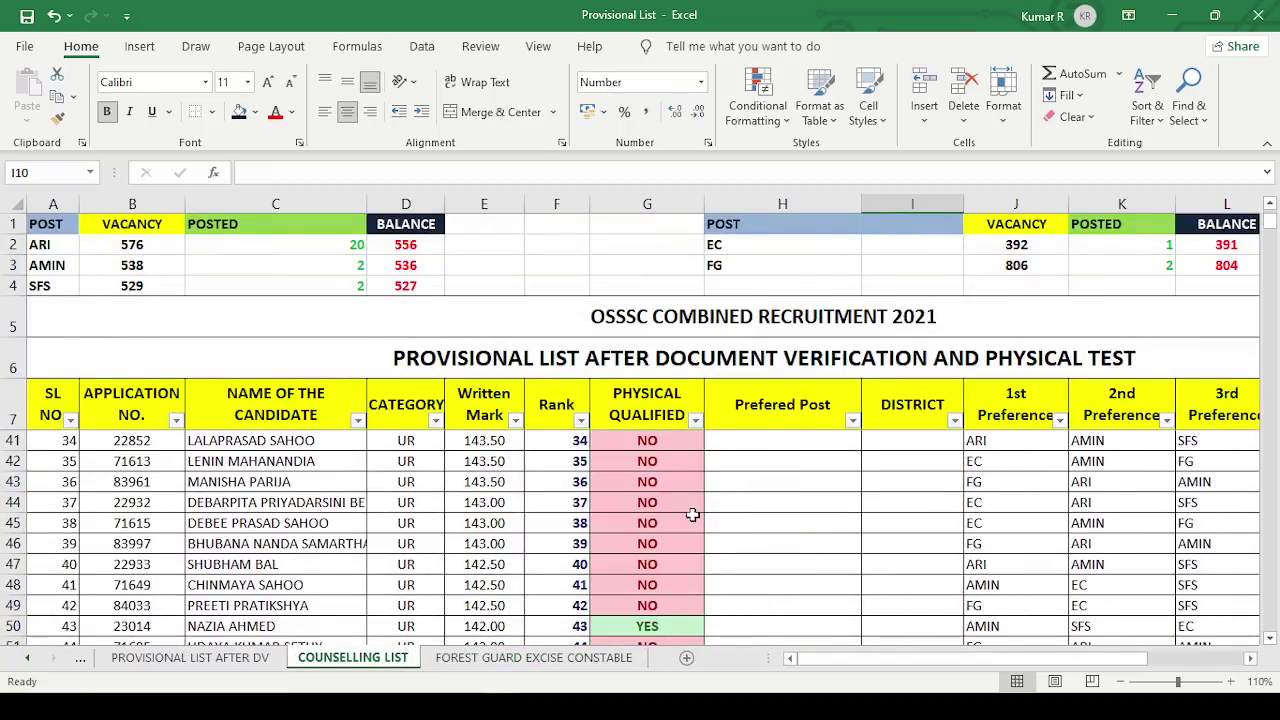
scroll(694, 520, "down", 12)
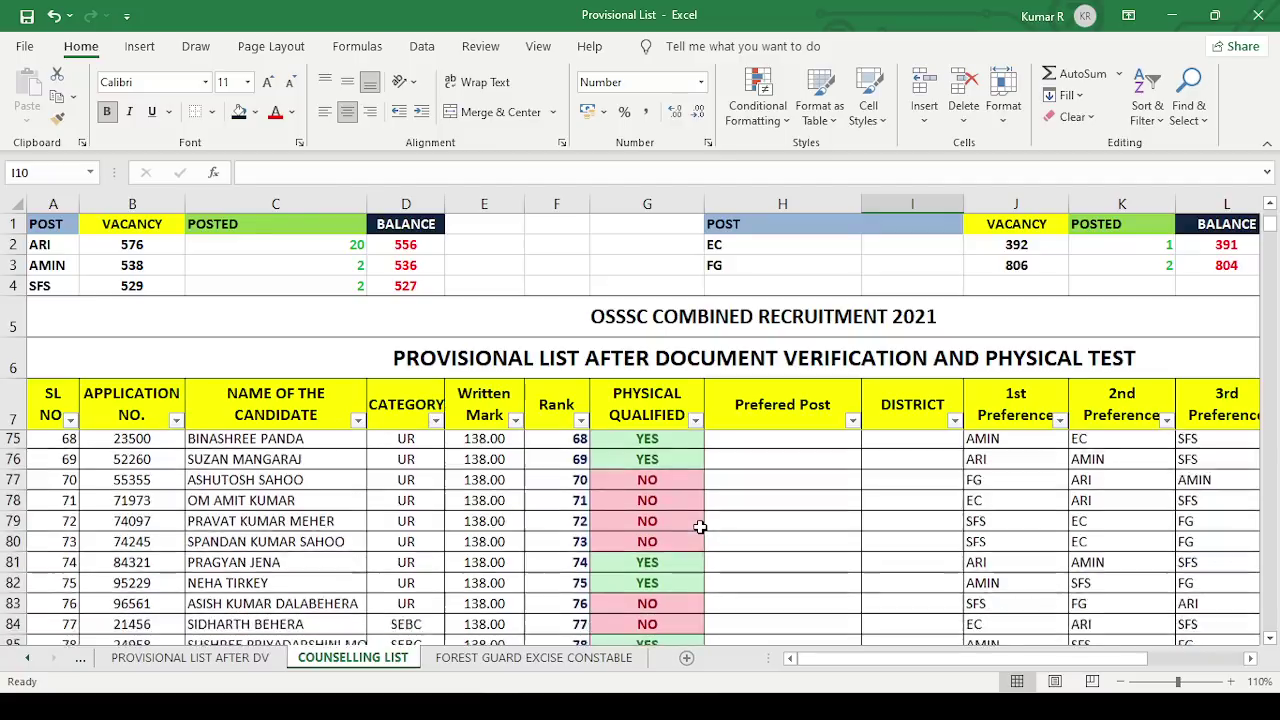
scroll(700, 527, "down", 3)
scroll(700, 529, "up", 15)
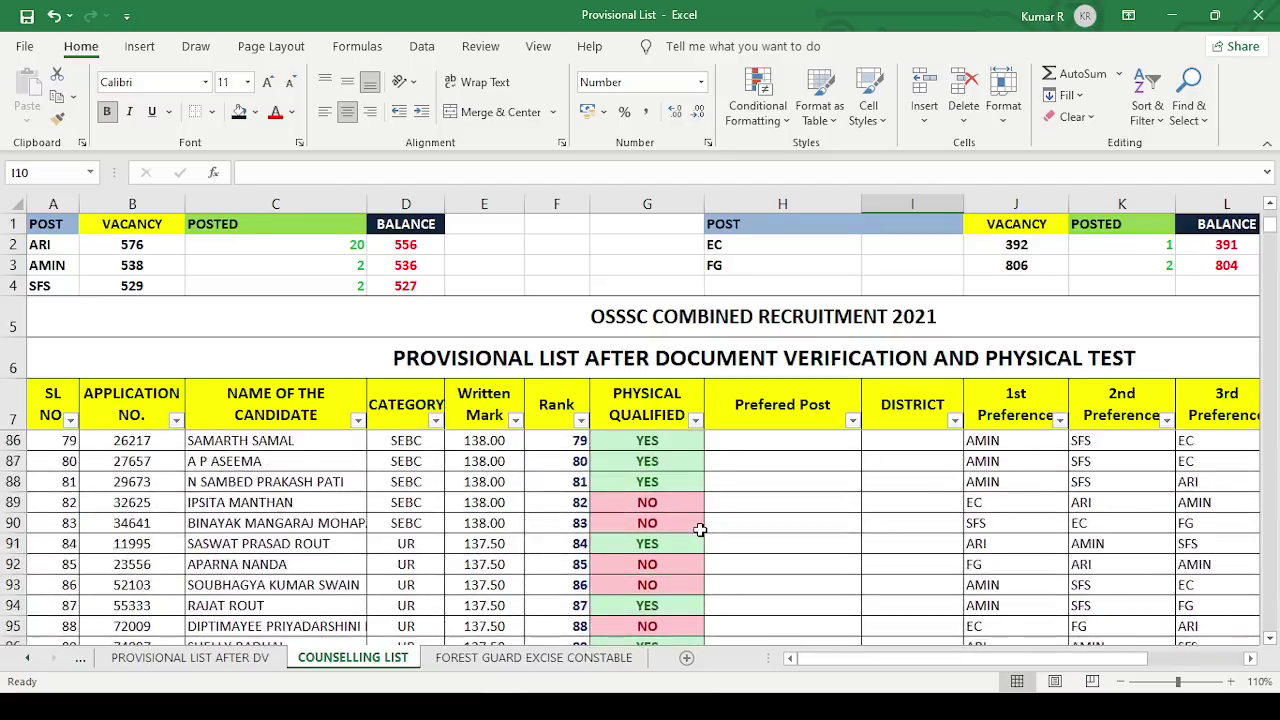
scroll(700, 529, "up", 15)
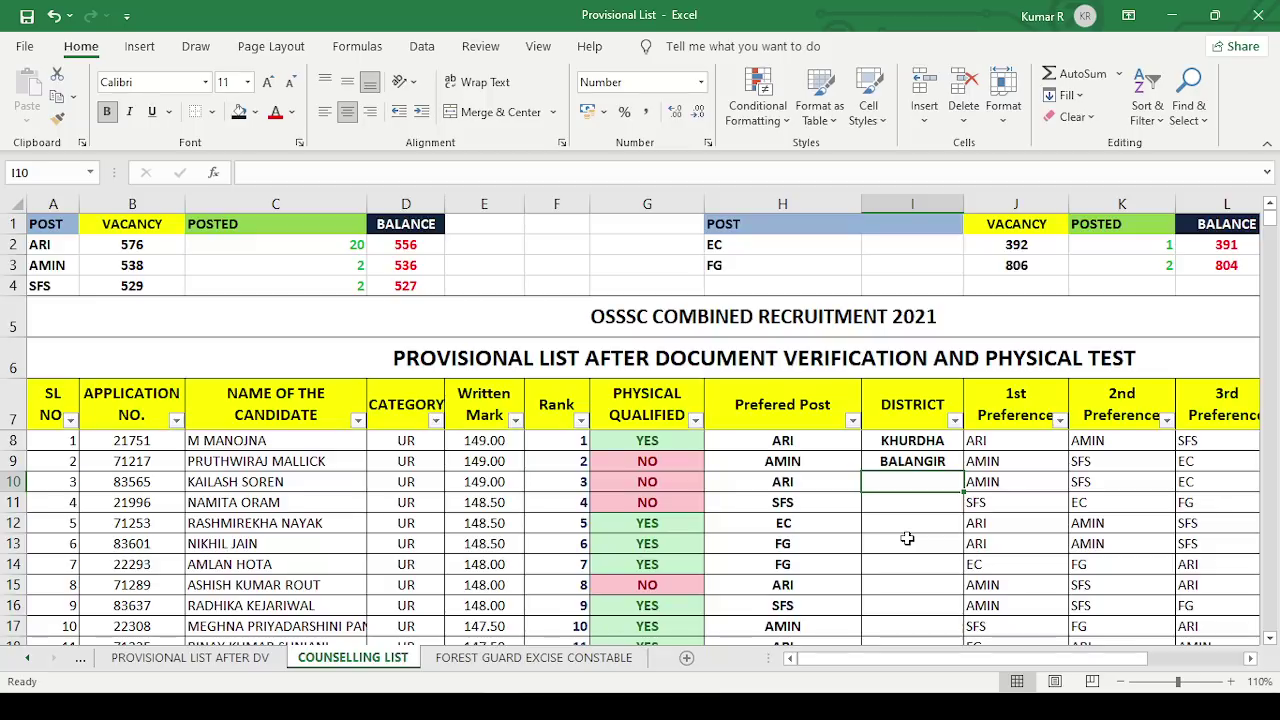
key("F1")
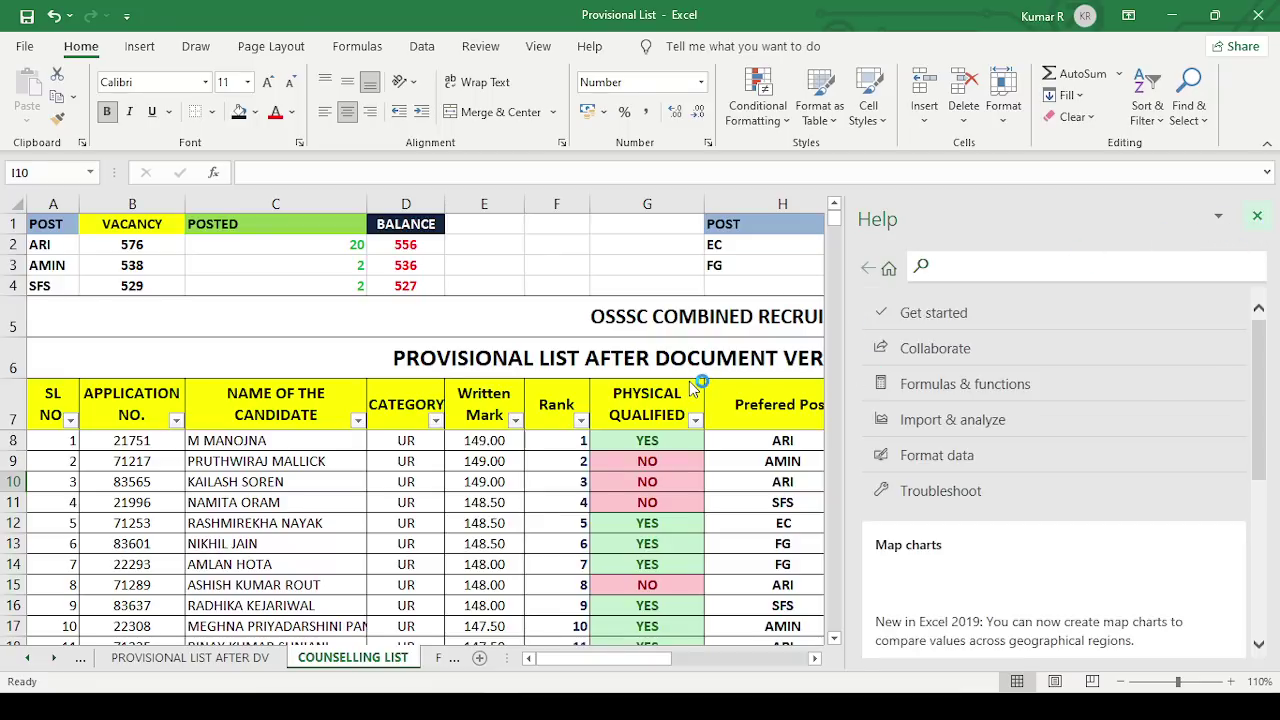
left_click(1257, 215)
left_click(1226, 224)
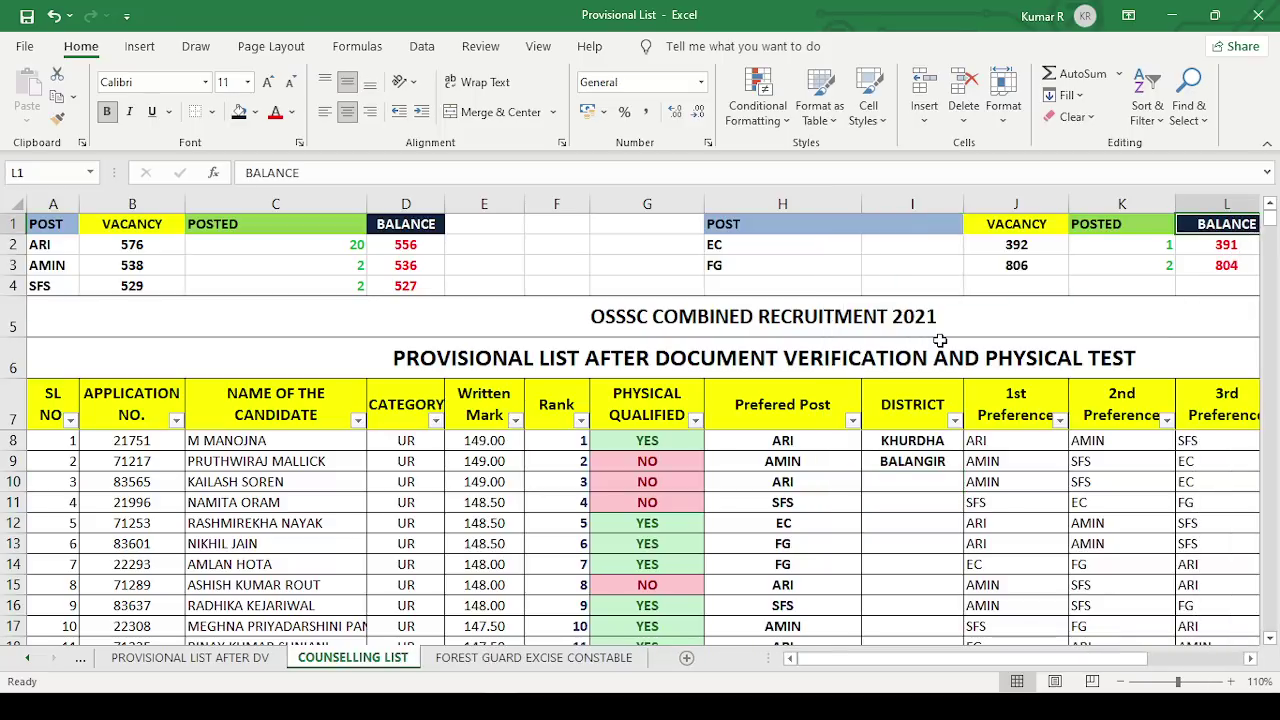
Collapse the ribbon to show more rows, and look over the allotted posts and preferences in the counselling list.
key("ctrl+F1")
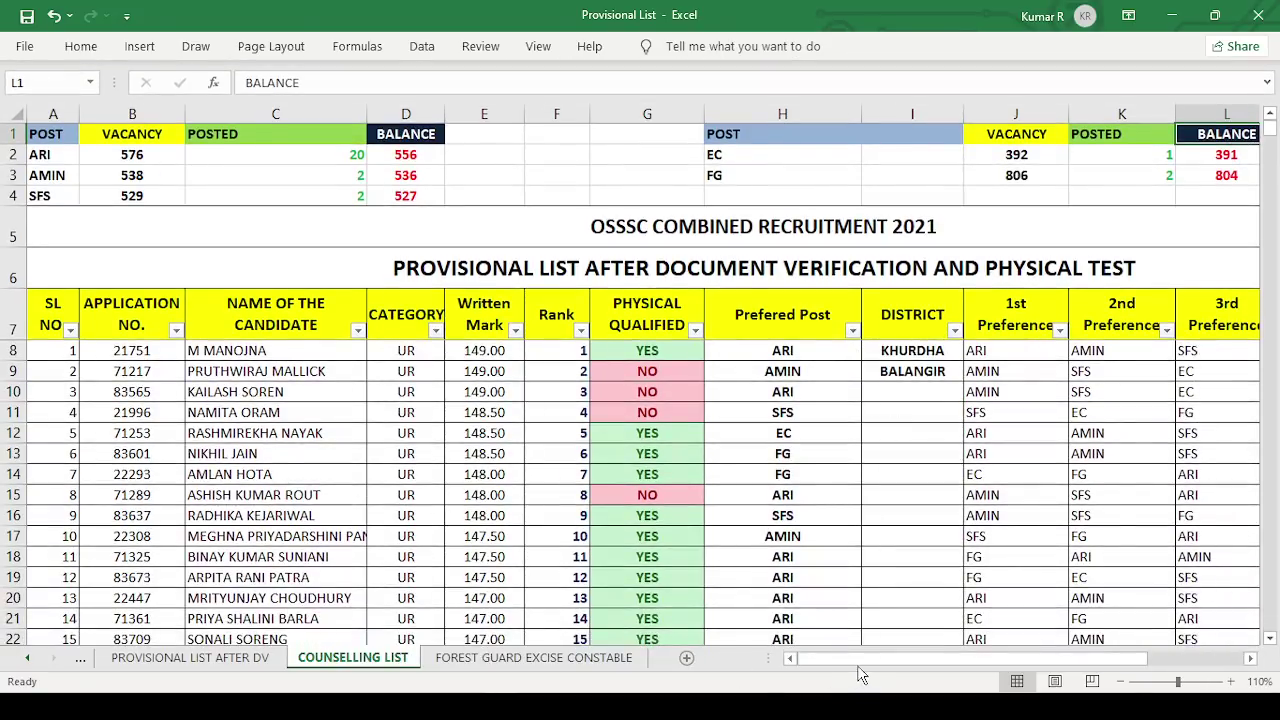
left_click_drag(862, 668, 892, 668)
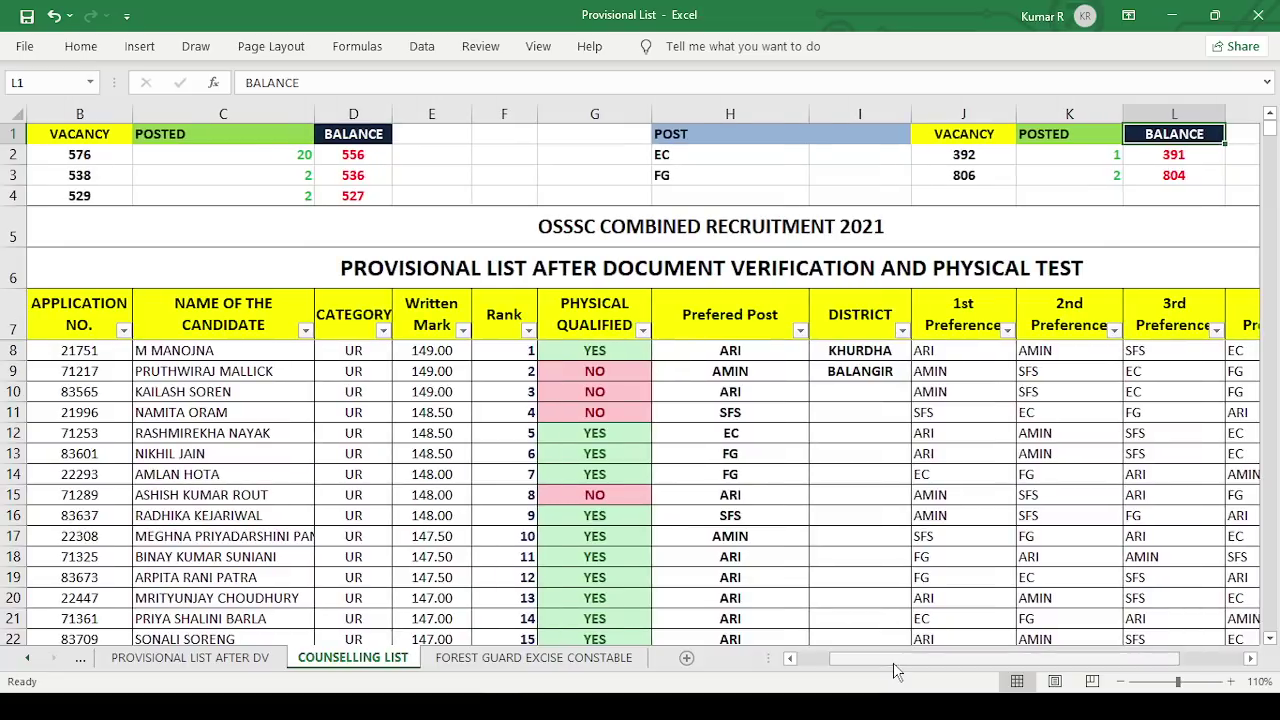
scroll(828, 380, "down", 7)
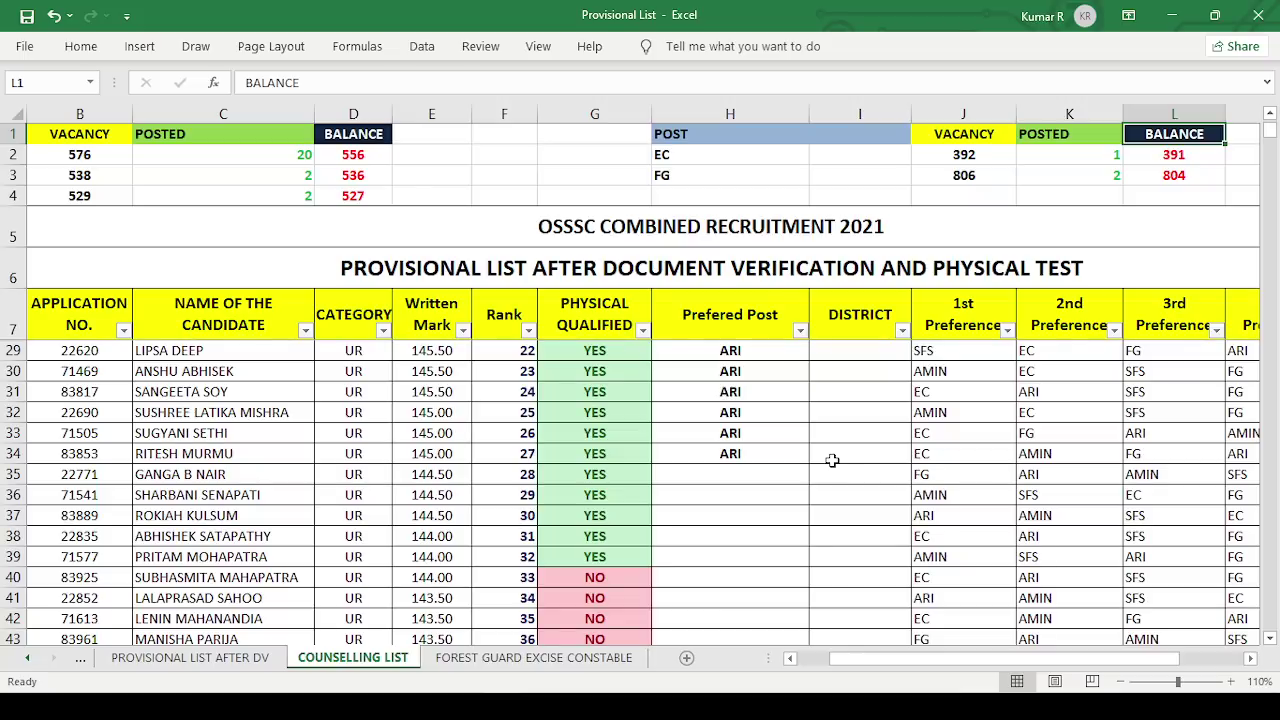
scroll(831, 460, "up", 7)
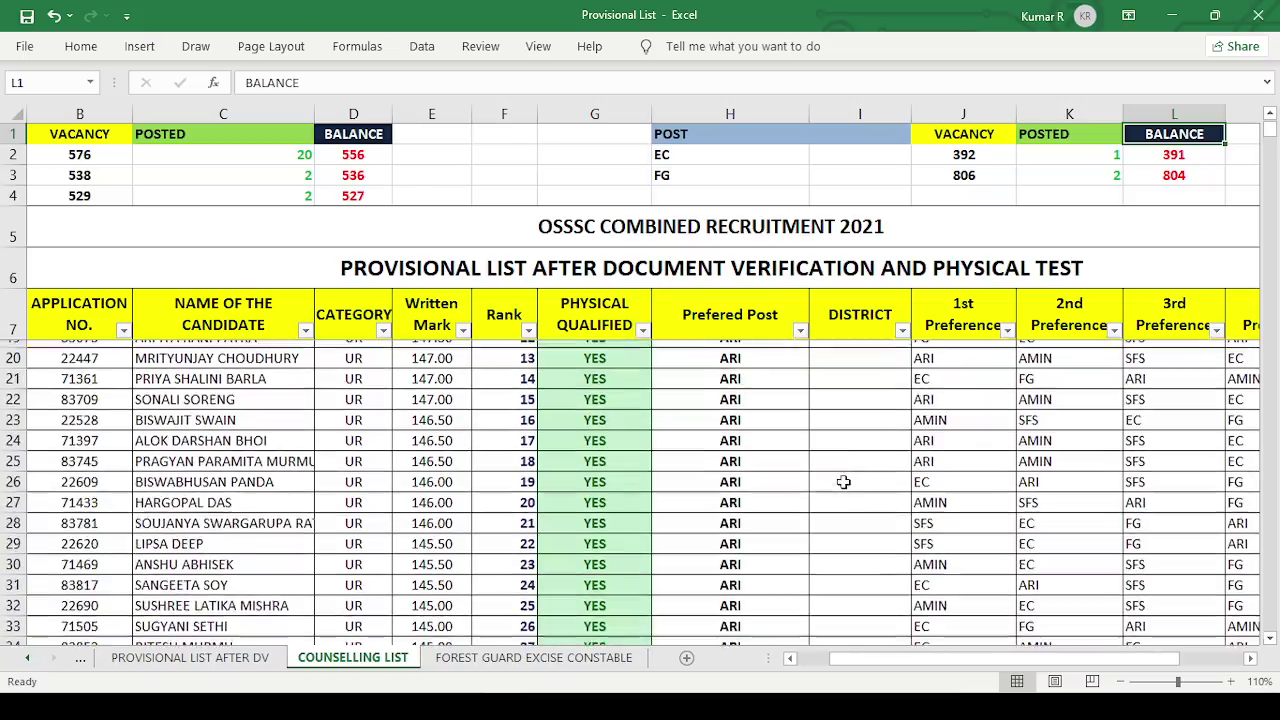